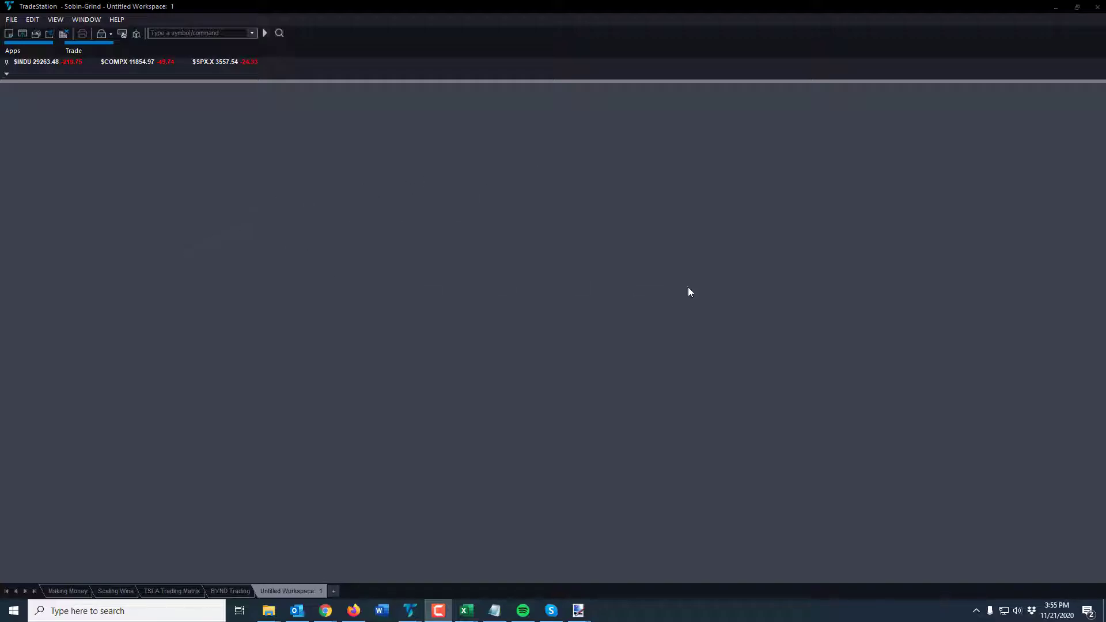
Step: Open a Chart Analysis window for the ZM 5-minute chart in the untitled workspace and maximize it
{"action": "left_click", "coordinate": [12, 51]}
{"action": "left_click", "coordinate": [195, 113]}
{"action": "double_click", "coordinate": [396, 139]}
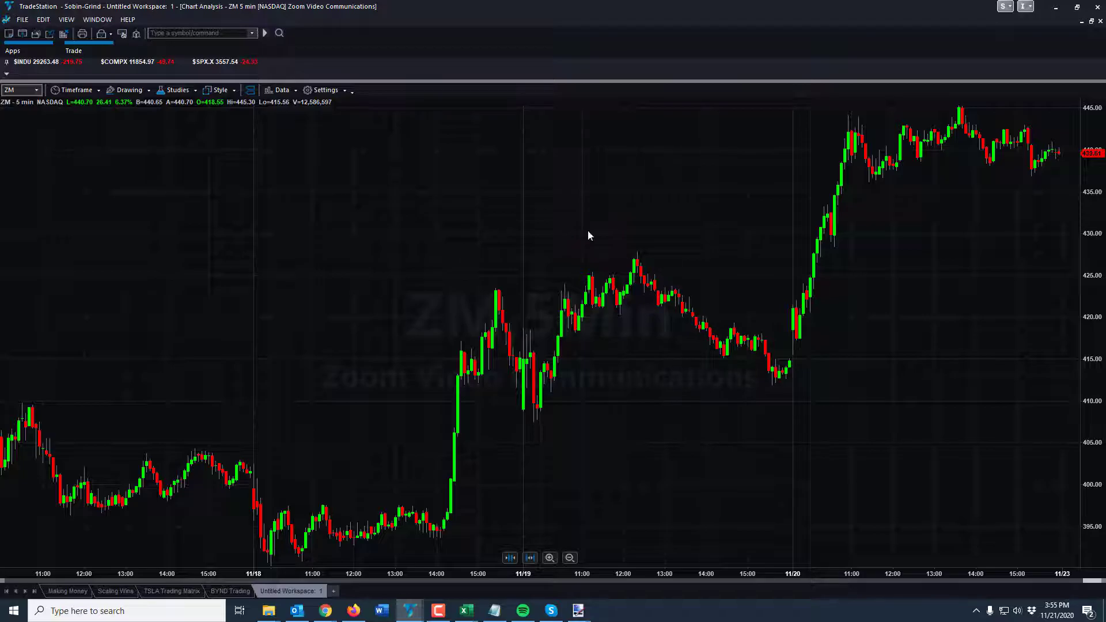
{"action": "left_click", "coordinate": [12, 51]}
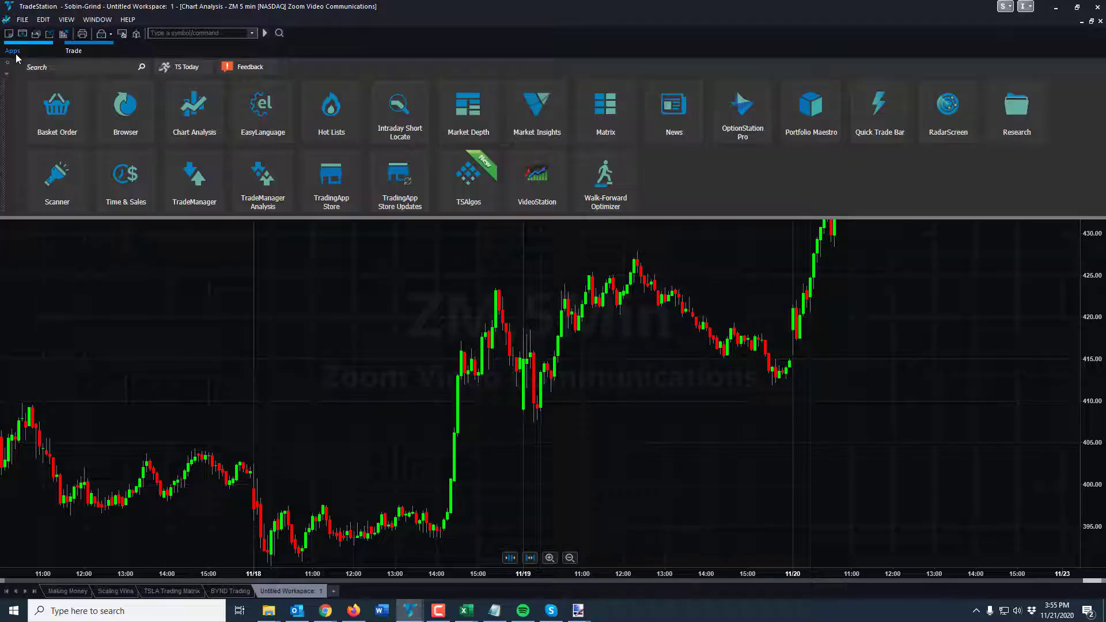
{"action": "left_click", "coordinate": [391, 322]}
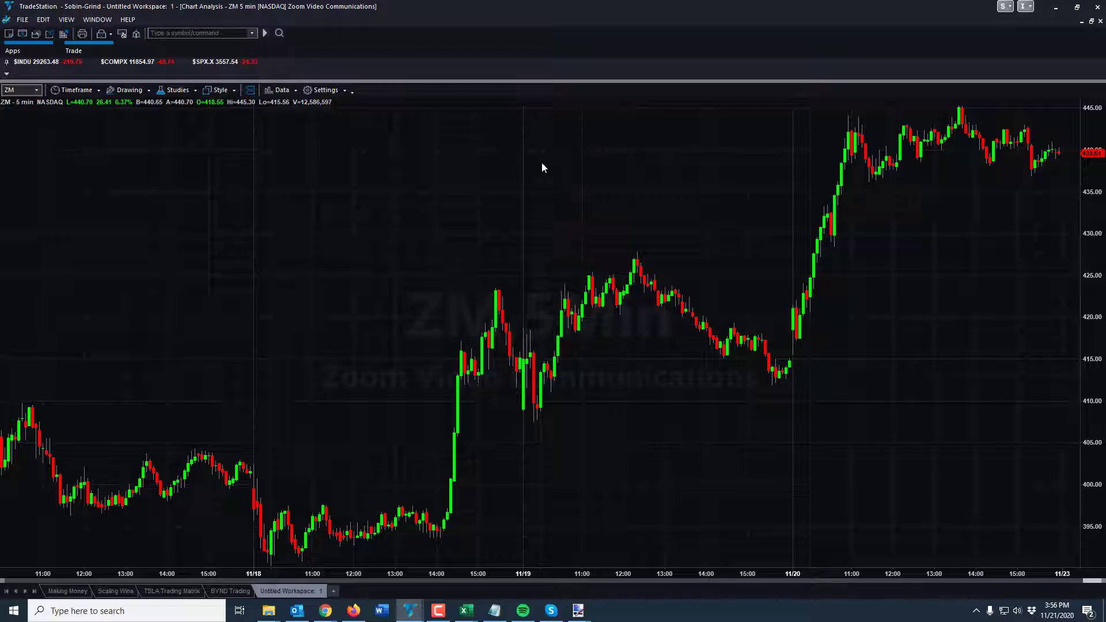
Step: Set the ZM chart's scroll bar to On in the general window settings and apply the change
{"action": "right_click", "coordinate": [378, 168]}
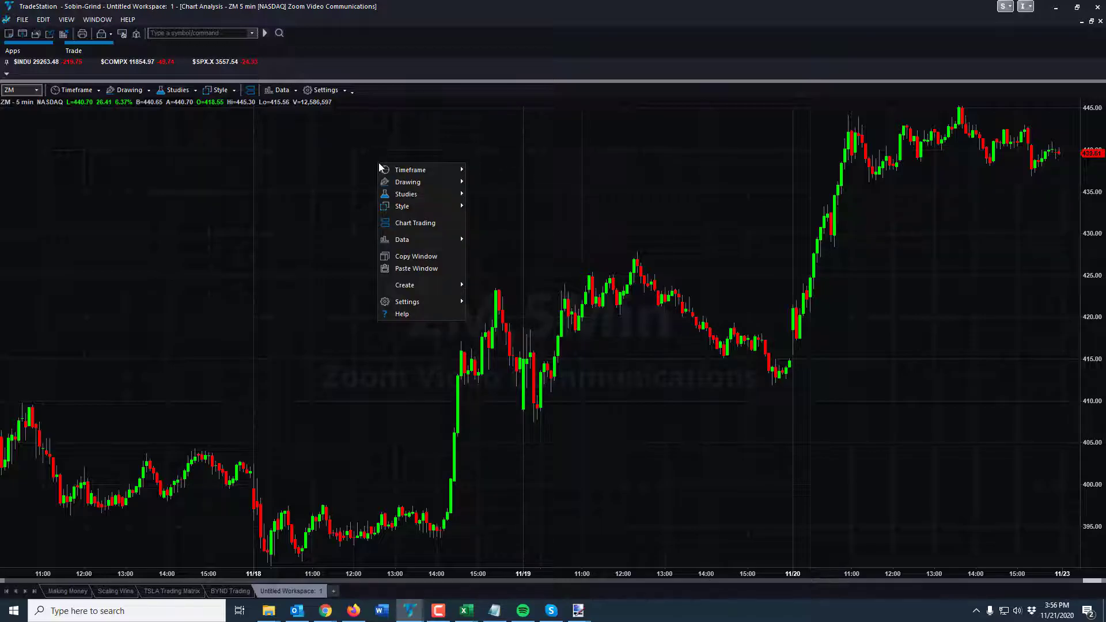
{"action": "mouse_move", "coordinate": [424, 297]}
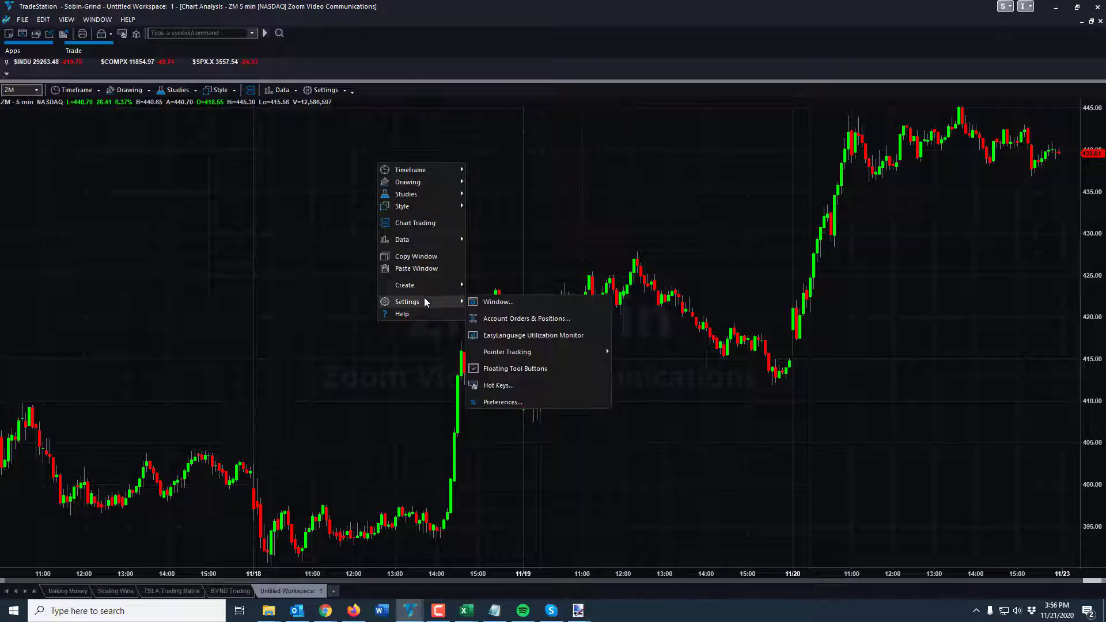
{"action": "left_click", "coordinate": [493, 303]}
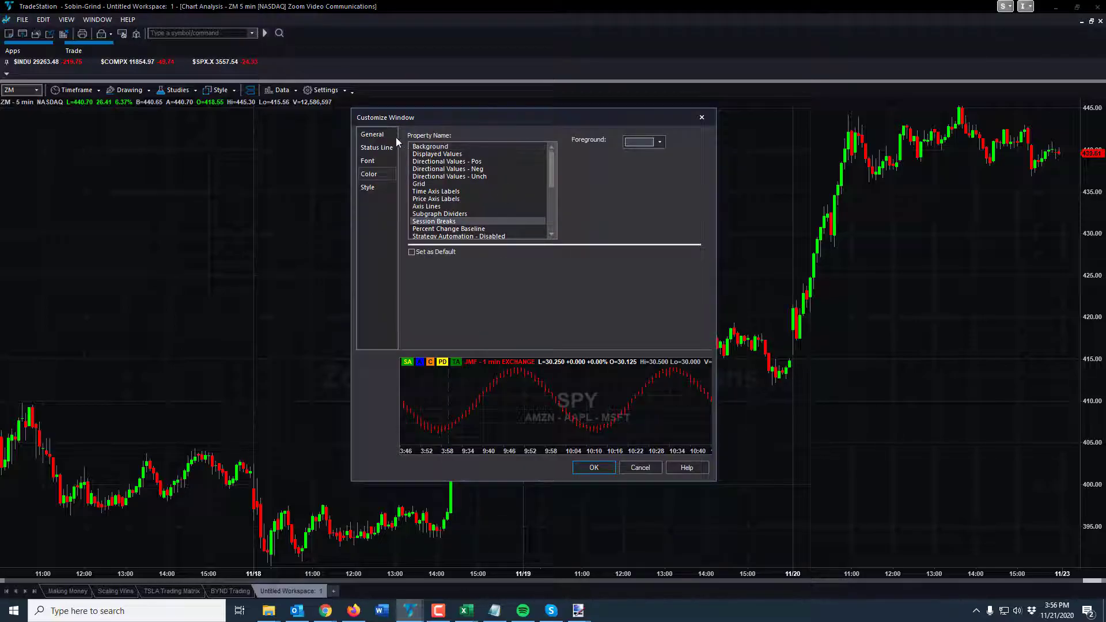
{"action": "left_click", "coordinate": [372, 135]}
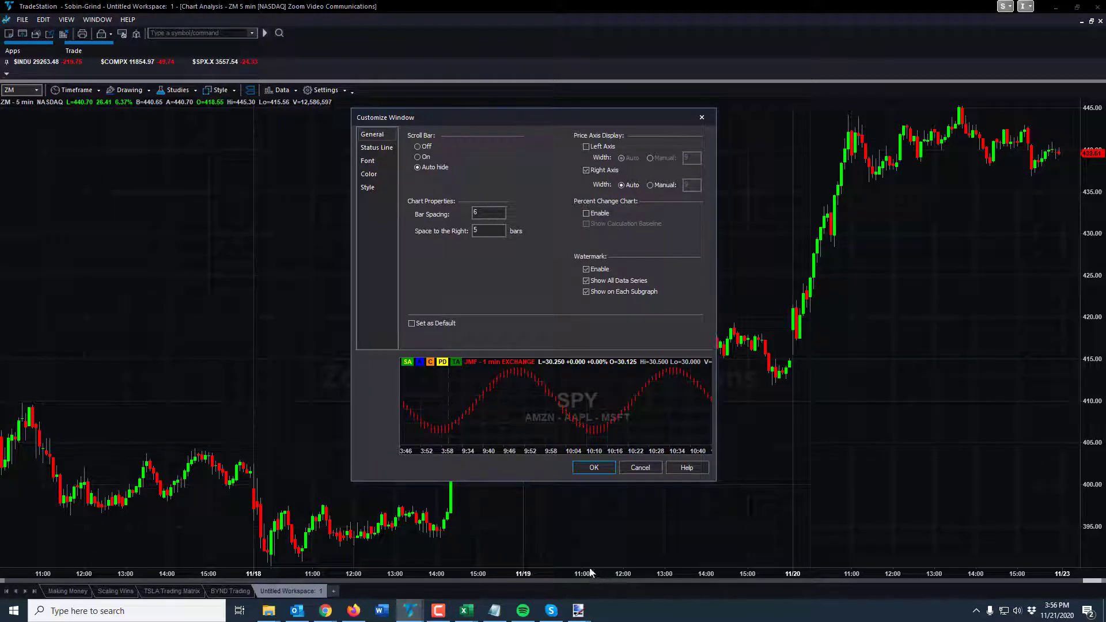
{"action": "left_click", "coordinate": [417, 157]}
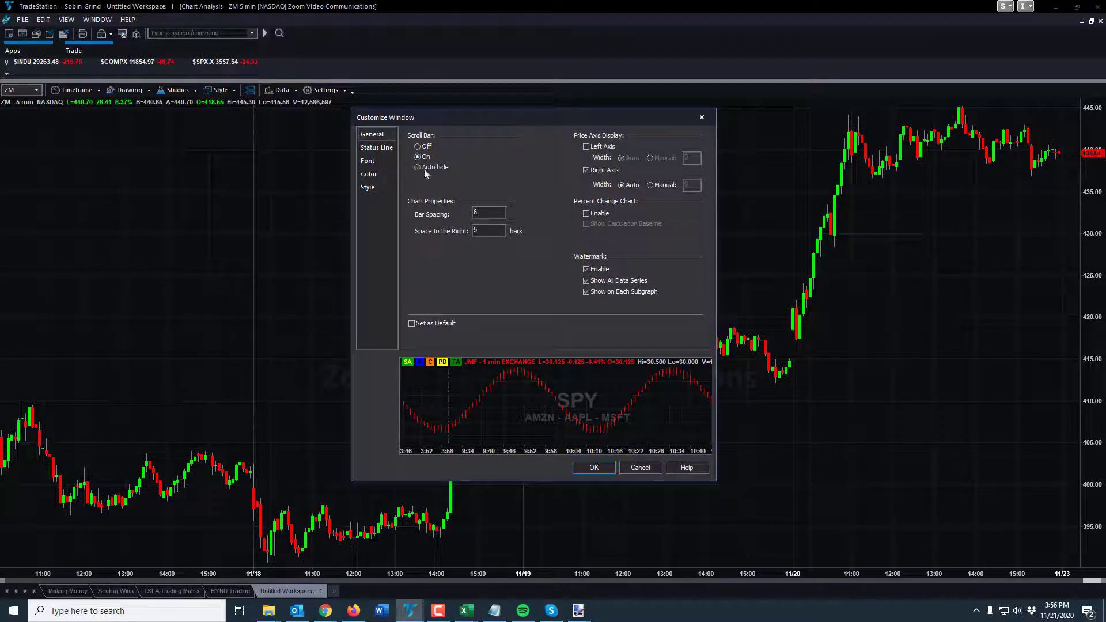
{"action": "left_click", "coordinate": [589, 466]}
{"action": "left_click", "coordinate": [1093, 583]}
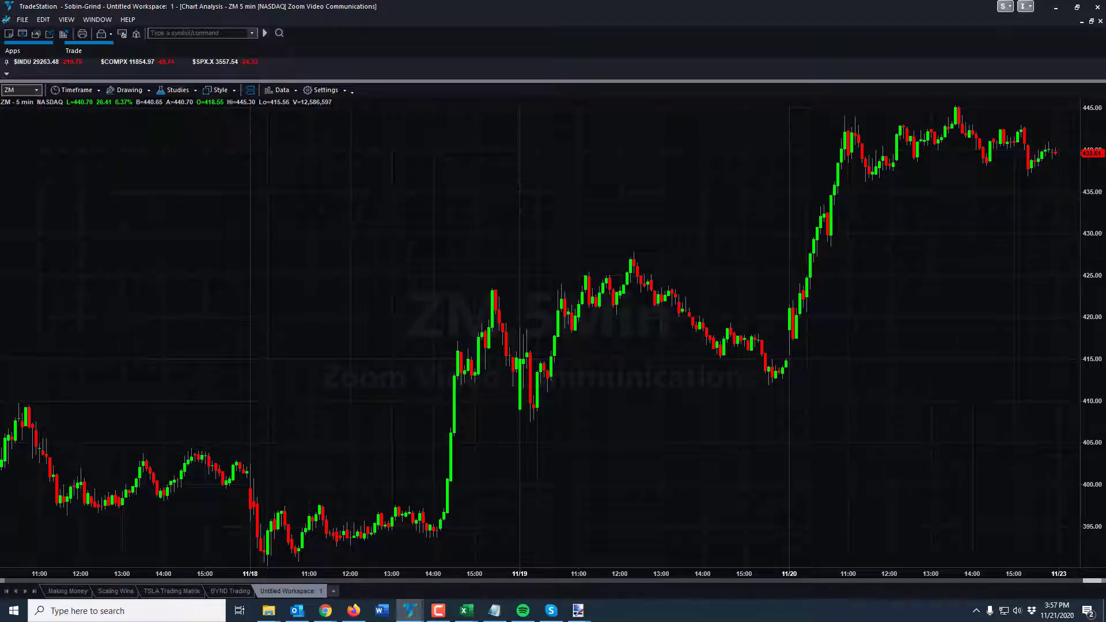
Step: Compare how the scroll bars show and hide on the BA 5-minute and daily charts in the Making Money workspace
{"action": "left_click", "coordinate": [68, 591]}
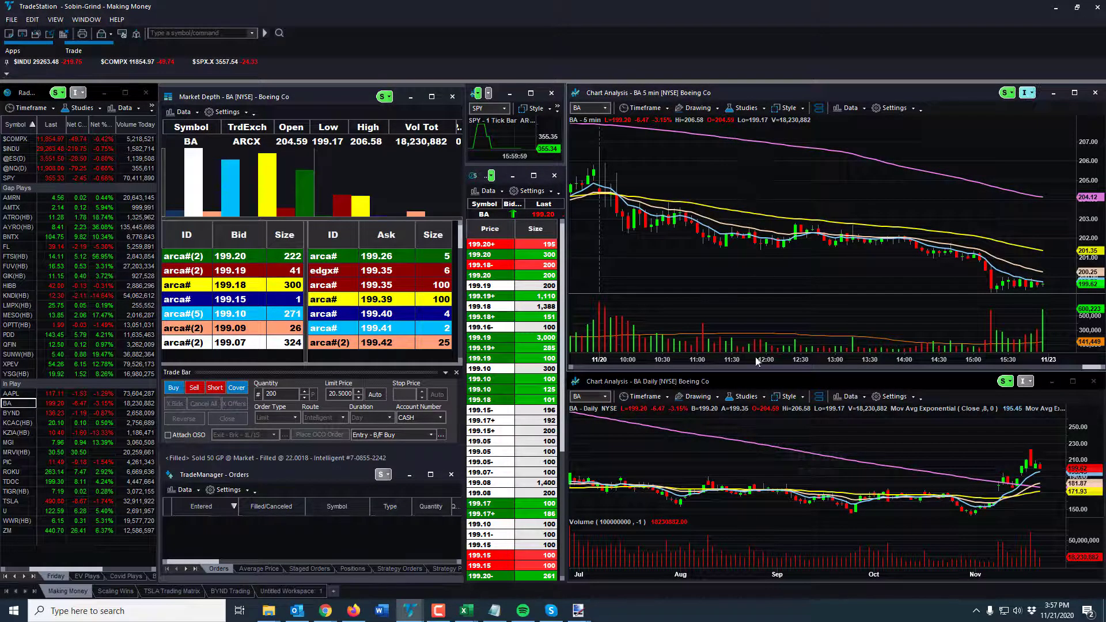
{"action": "left_click", "coordinate": [824, 434]}
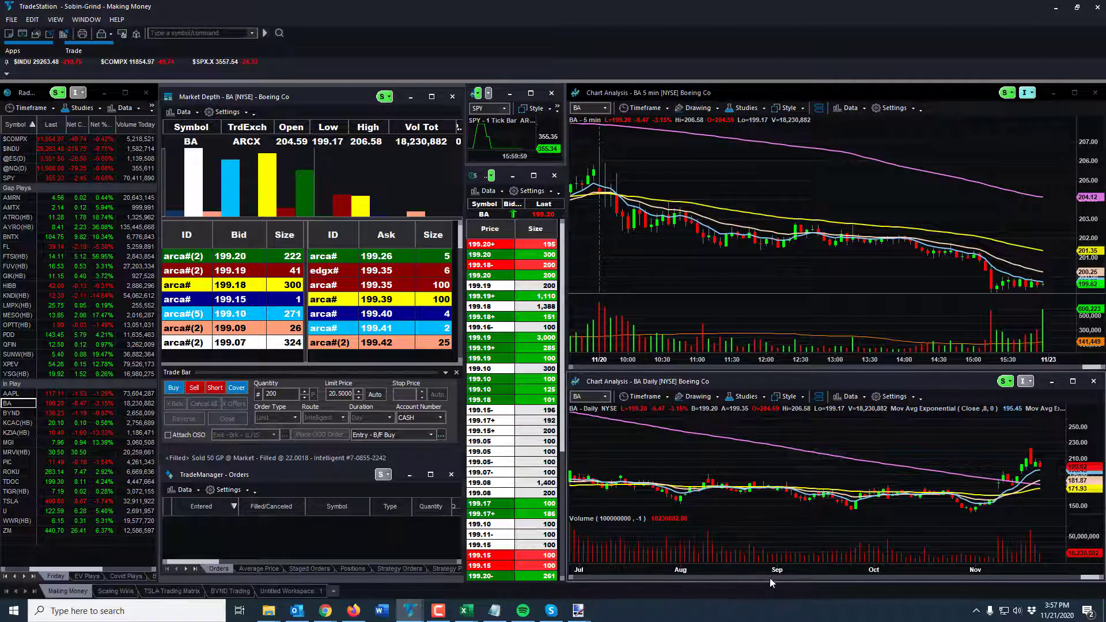
{"action": "left_click", "coordinate": [783, 192]}
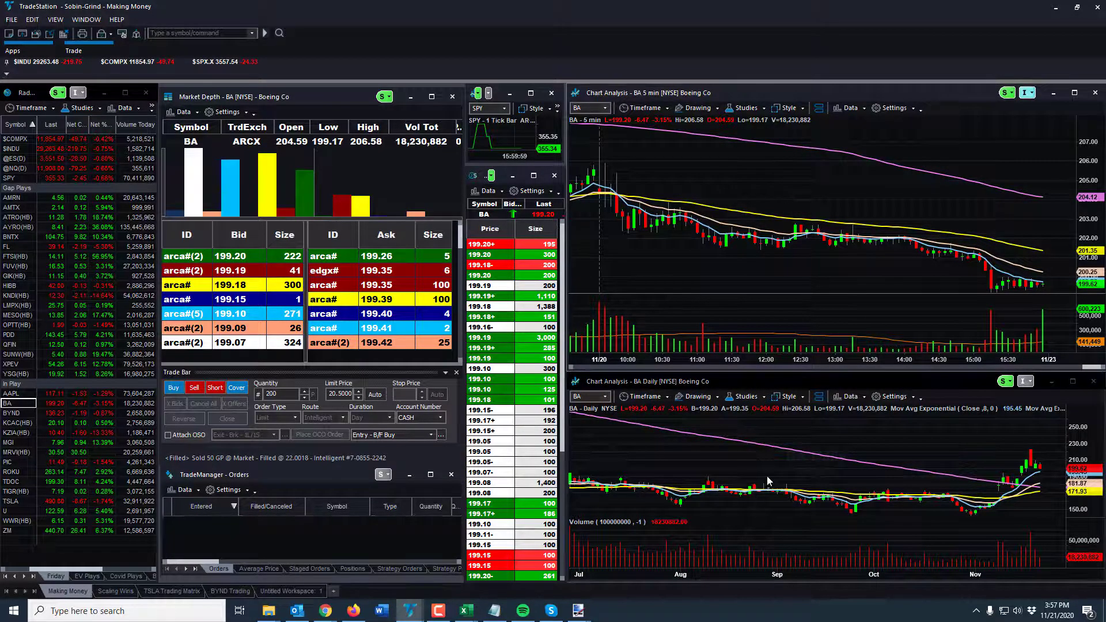
{"action": "left_click", "coordinate": [754, 494]}
{"action": "left_click", "coordinate": [796, 200]}
{"action": "left_click", "coordinate": [733, 426]}
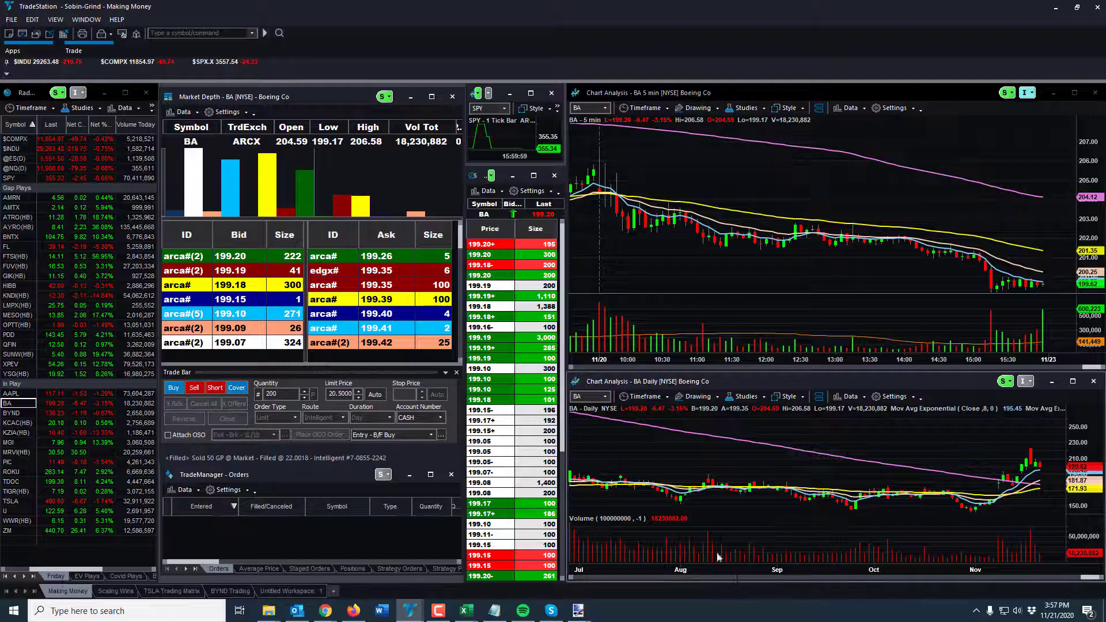
{"action": "left_click", "coordinate": [794, 234]}
{"action": "left_click", "coordinate": [692, 449]}
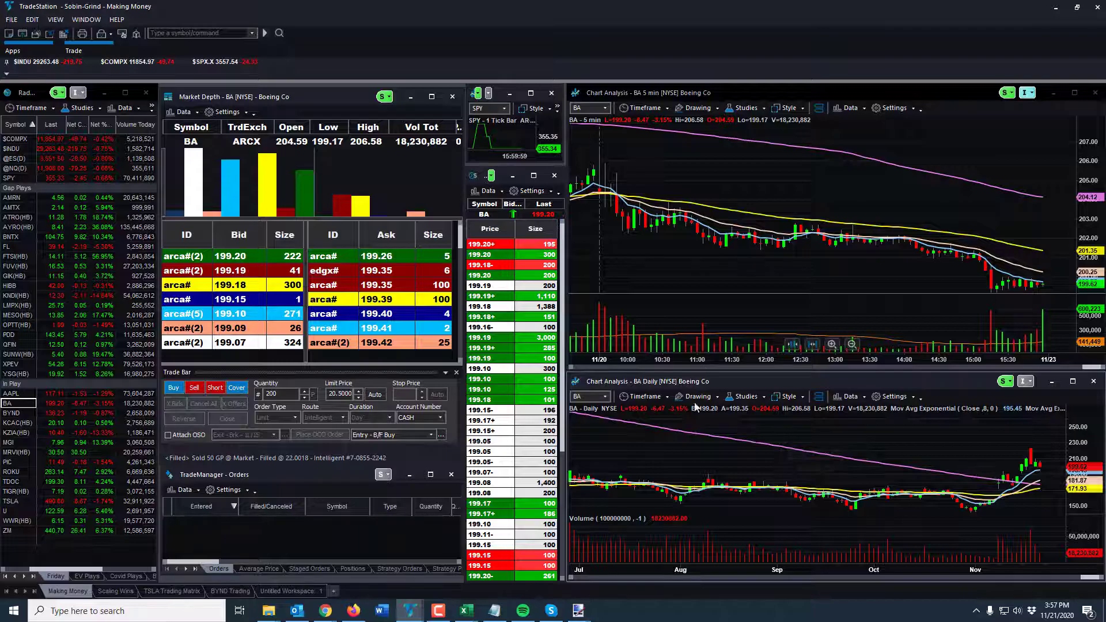
Step: Disable the watermark on the ZM chart in the untitled workspace, leaving the scroll bar set to On
{"action": "left_click", "coordinate": [291, 591]}
{"action": "right_click", "coordinate": [378, 181]}
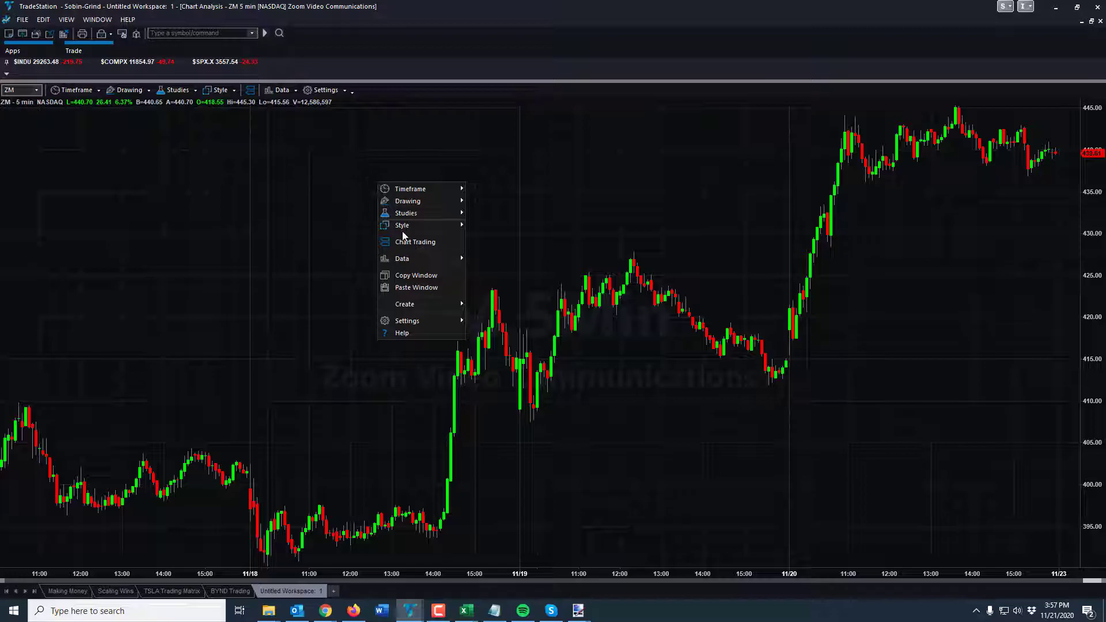
{"action": "mouse_move", "coordinate": [426, 320]}
{"action": "left_click", "coordinate": [488, 323]}
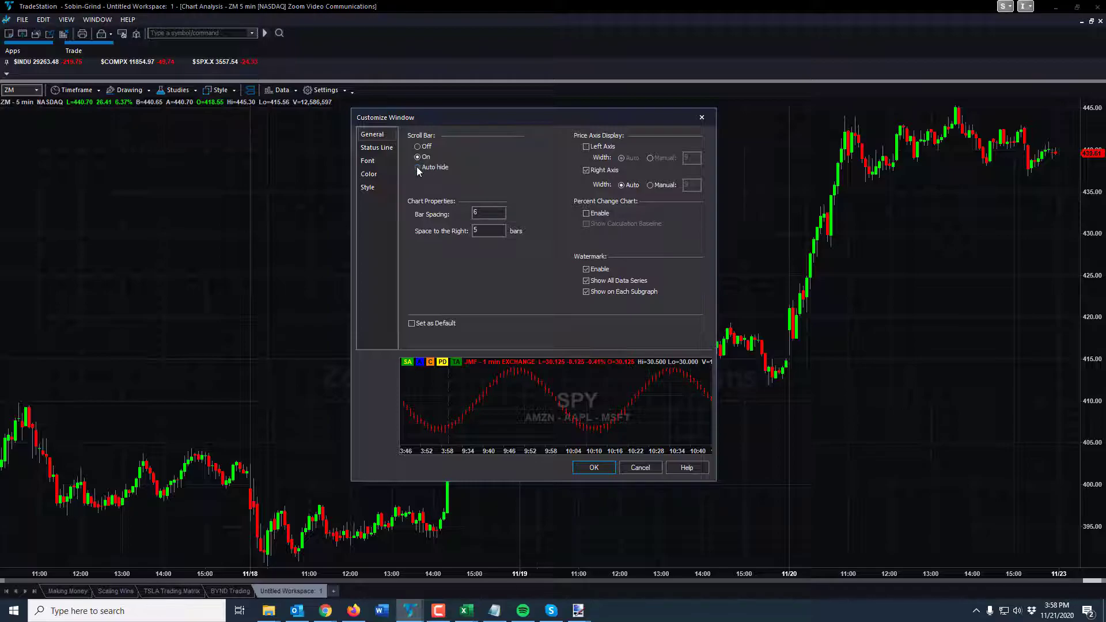
{"action": "left_click", "coordinate": [418, 147]}
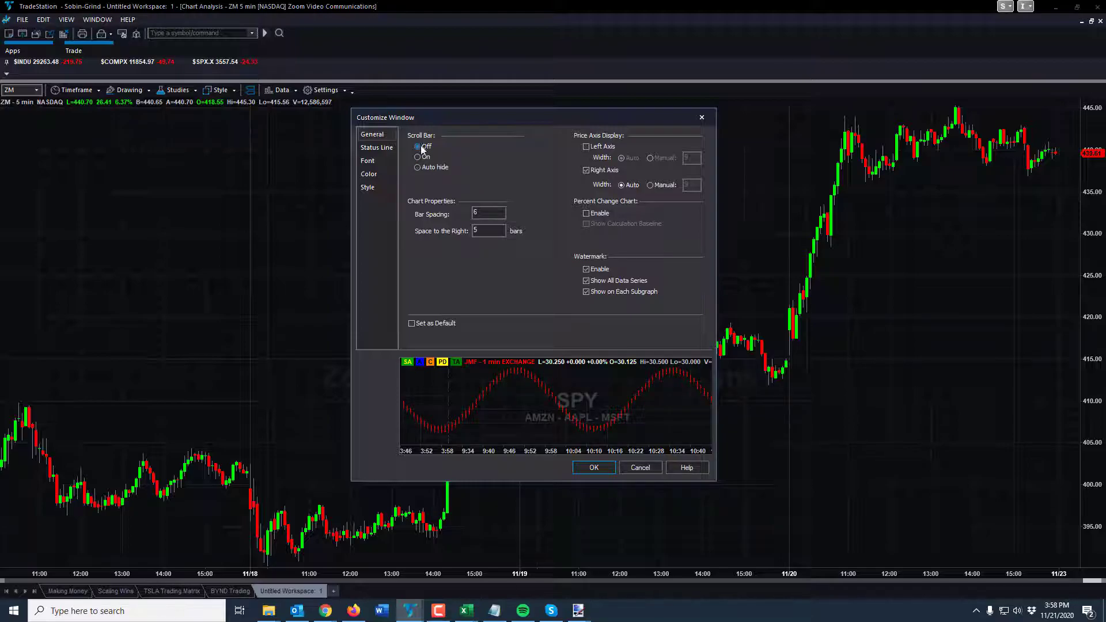
{"action": "left_click", "coordinate": [417, 157]}
{"action": "left_click", "coordinate": [584, 268]}
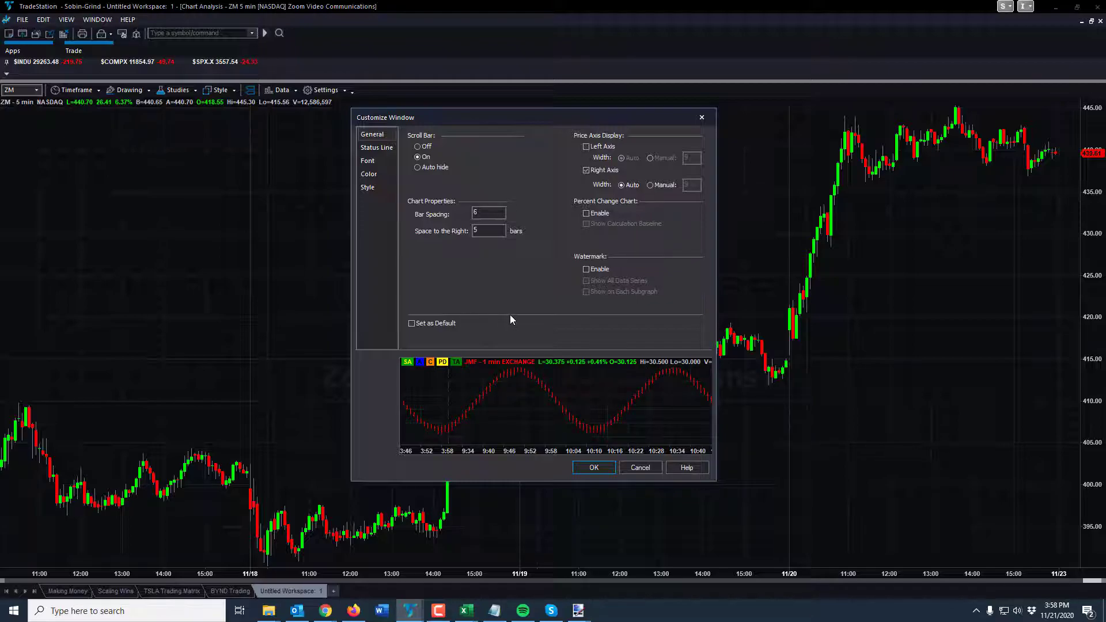
{"action": "left_click", "coordinate": [595, 467]}
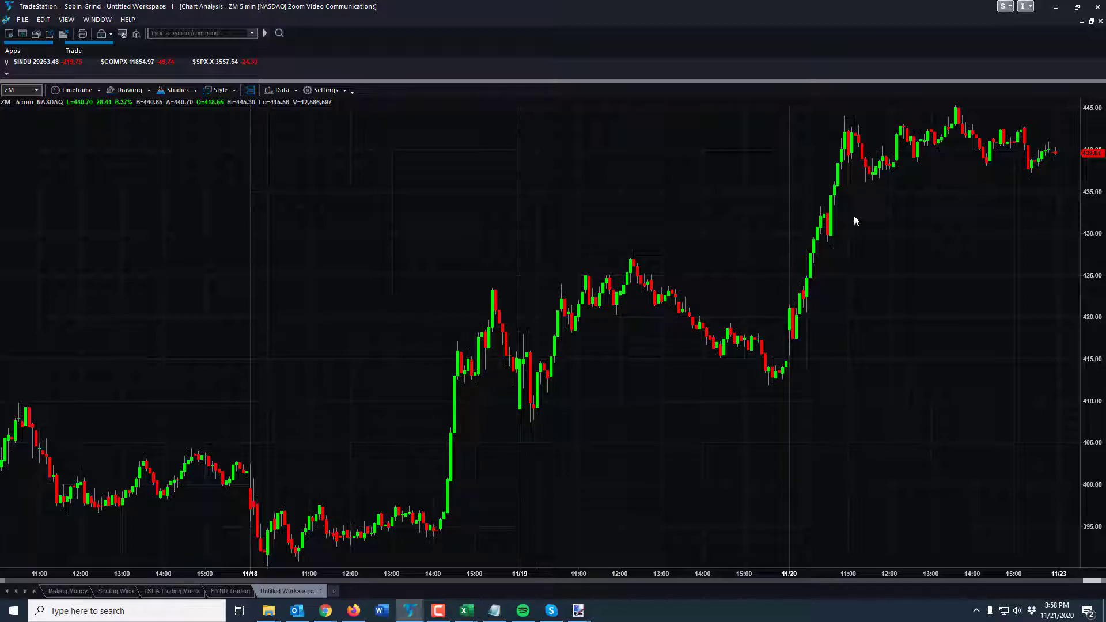
Step: Try hiding the status line in the ZM chart's window settings, and turn it back on
{"action": "right_click", "coordinate": [410, 193]}
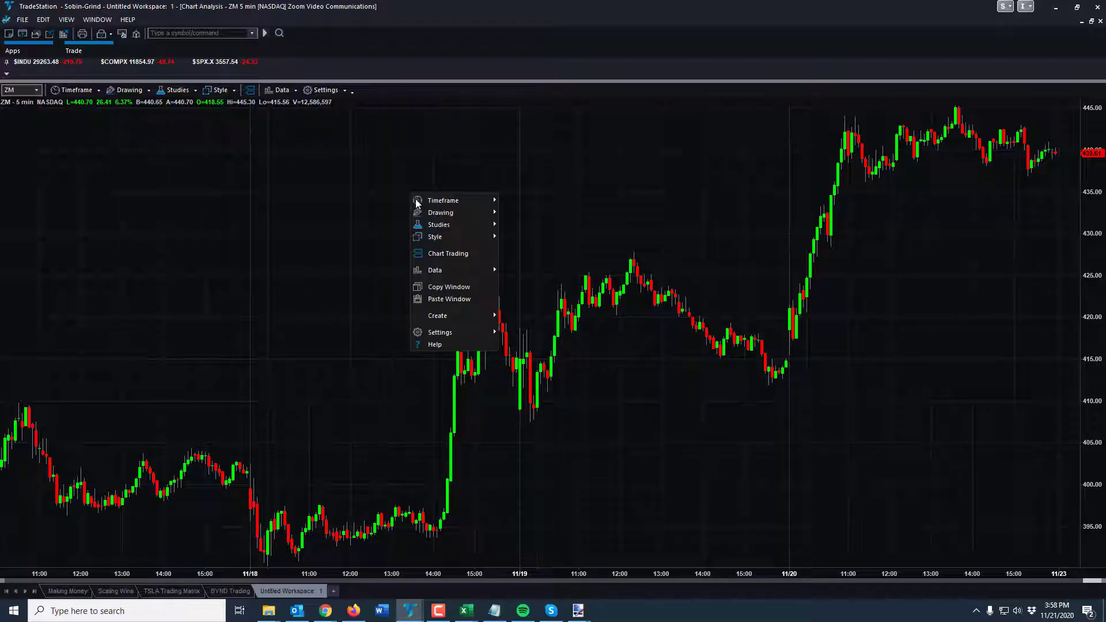
{"action": "mouse_move", "coordinate": [455, 332]}
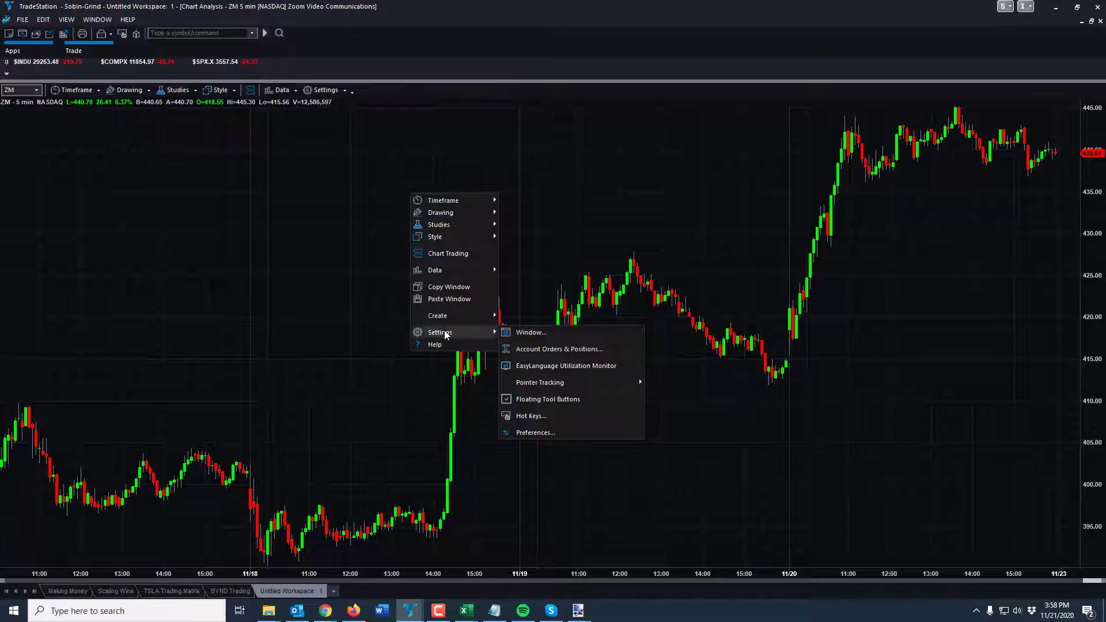
{"action": "left_click", "coordinate": [322, 90]}
{"action": "left_click", "coordinate": [326, 106]}
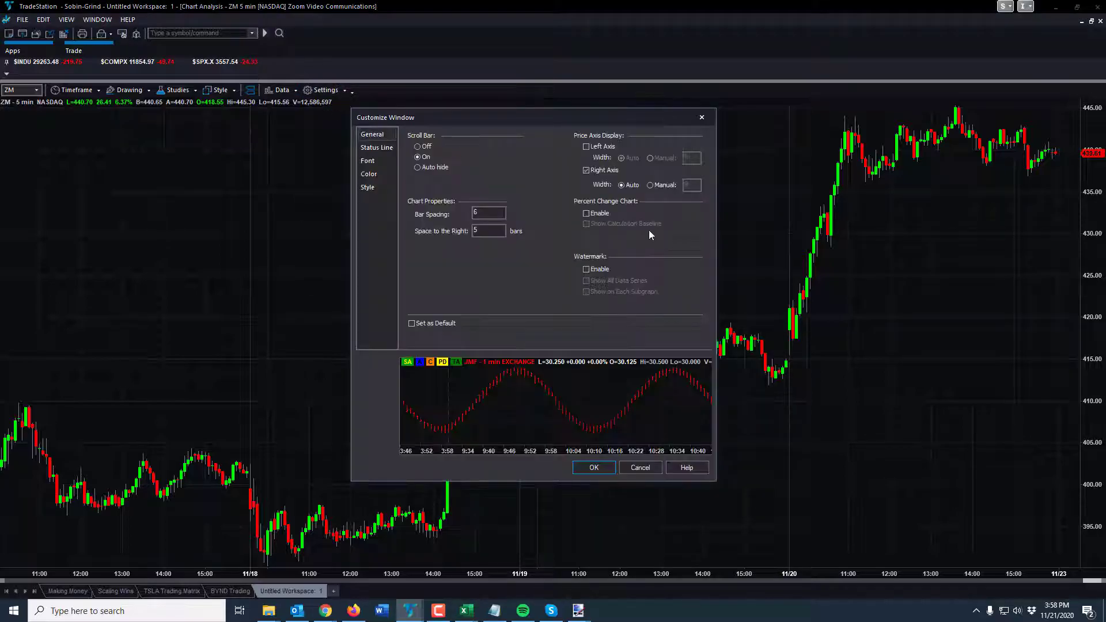
{"action": "left_click", "coordinate": [377, 147]}
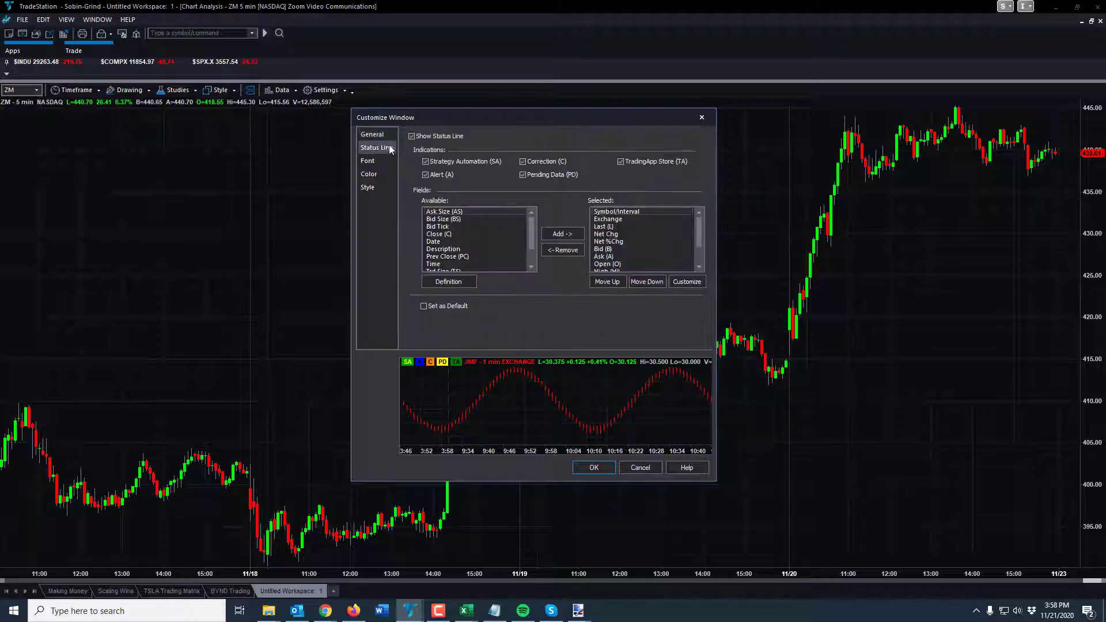
{"action": "left_click", "coordinate": [444, 139]}
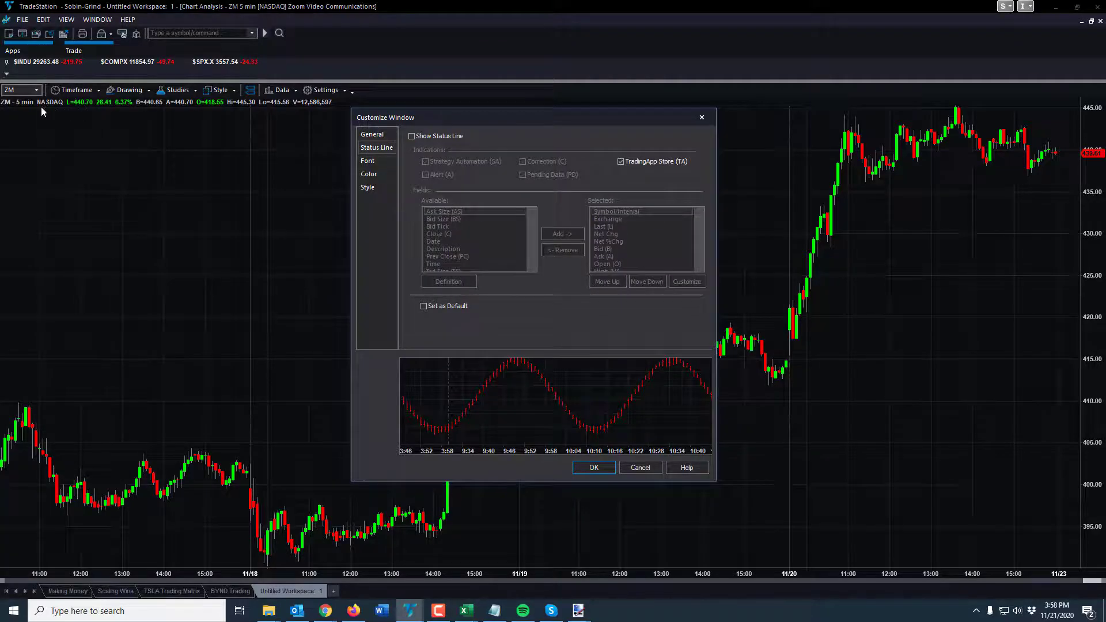
{"action": "left_click", "coordinate": [430, 137]}
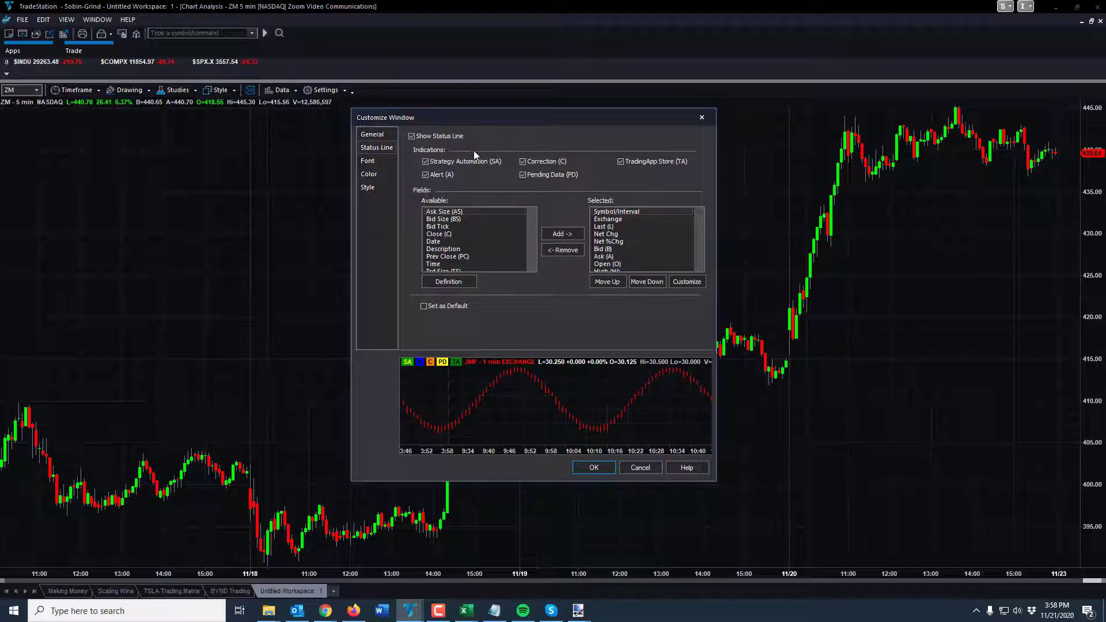
{"action": "left_click", "coordinate": [522, 161]}
{"action": "left_click", "coordinate": [594, 467]}
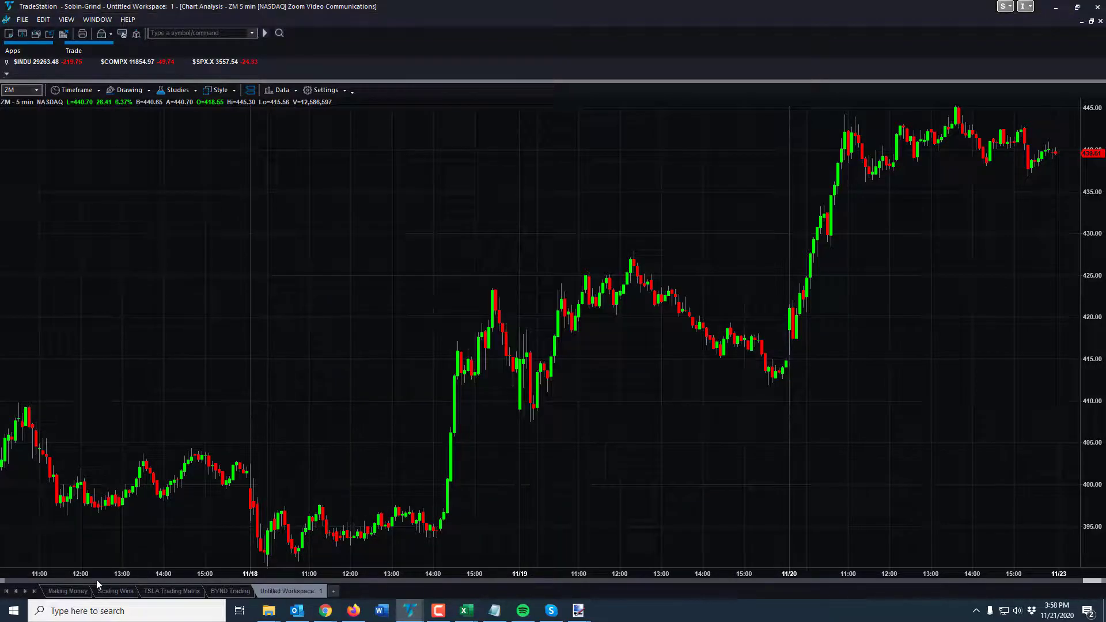
Step: Compare the BA charts' status lines in the Making Money workspace with the ZM chart's selected status line fields
{"action": "left_click", "coordinate": [81, 591]}
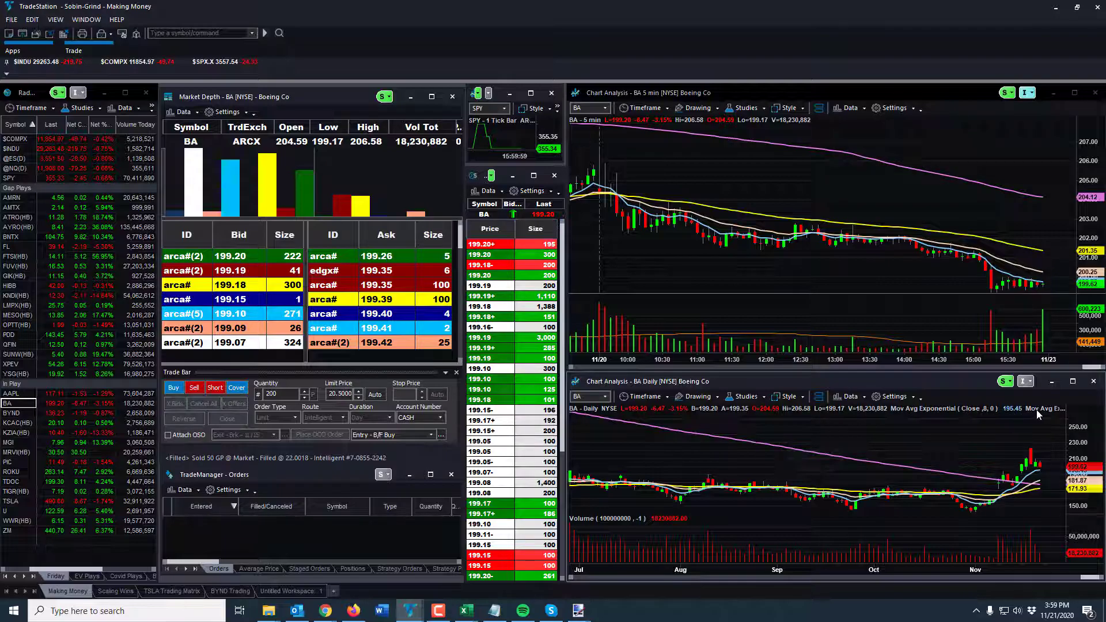
{"action": "left_click", "coordinate": [291, 591]}
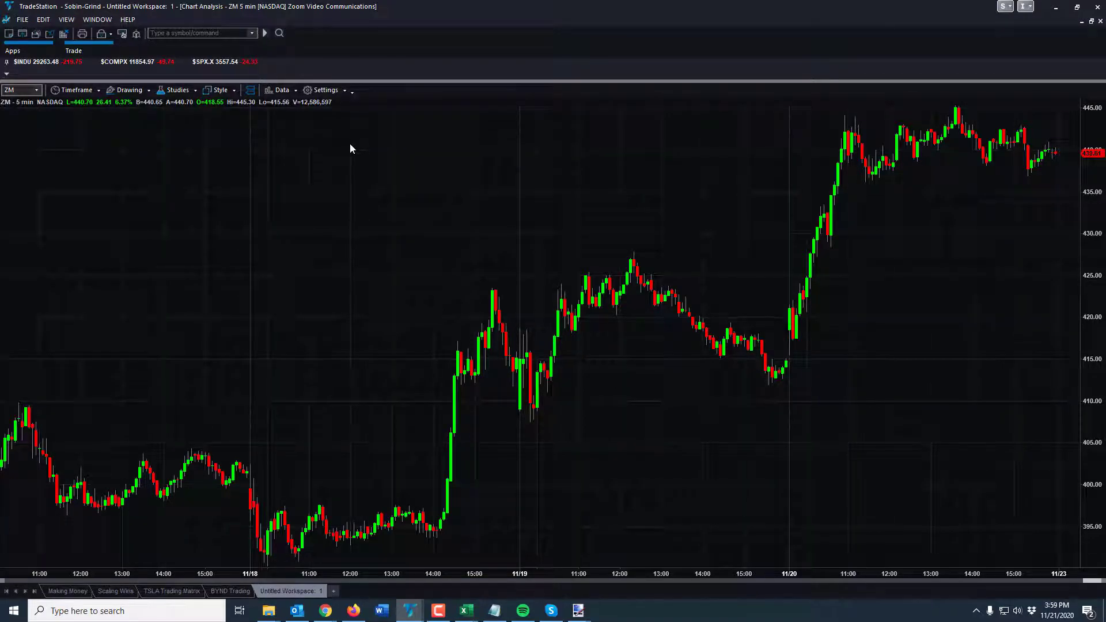
{"action": "left_click", "coordinate": [324, 90]}
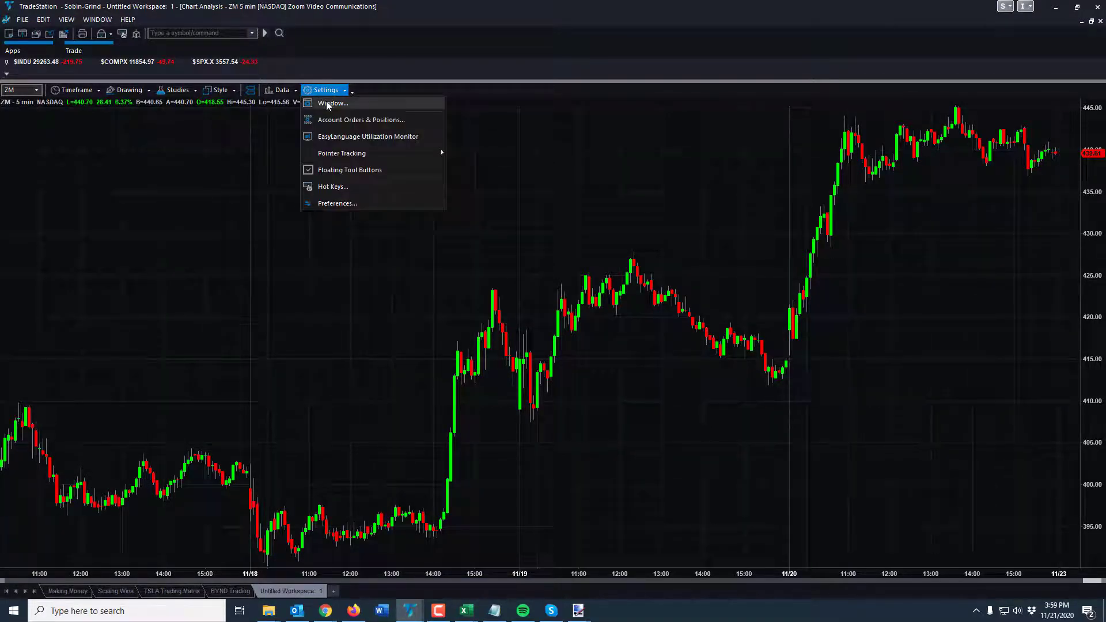
{"action": "left_click", "coordinate": [326, 104]}
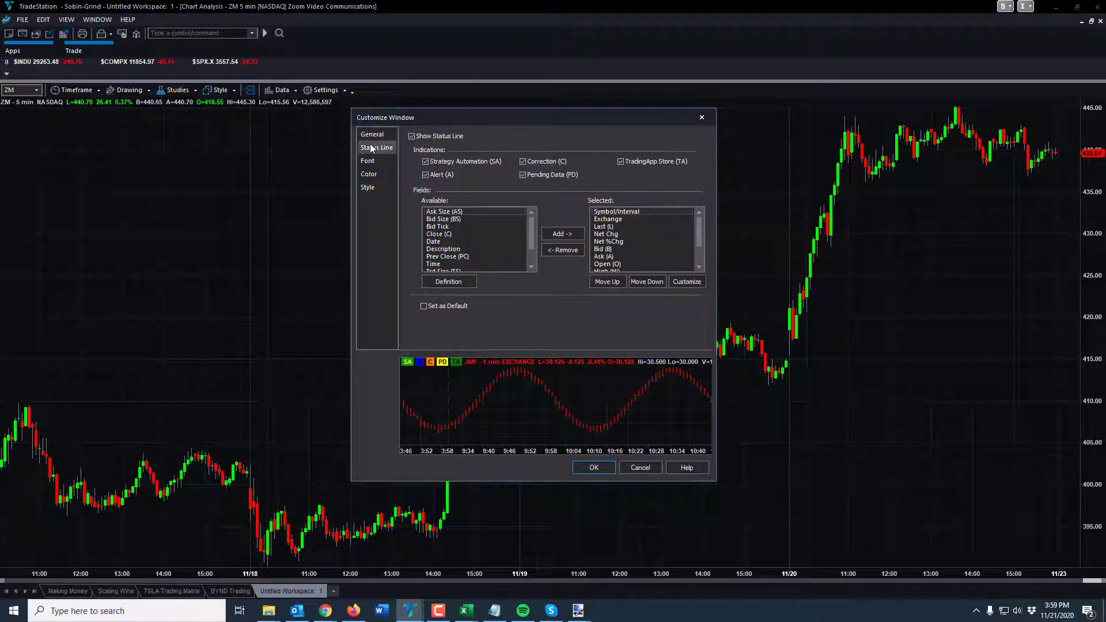
{"action": "left_click", "coordinate": [633, 212]}
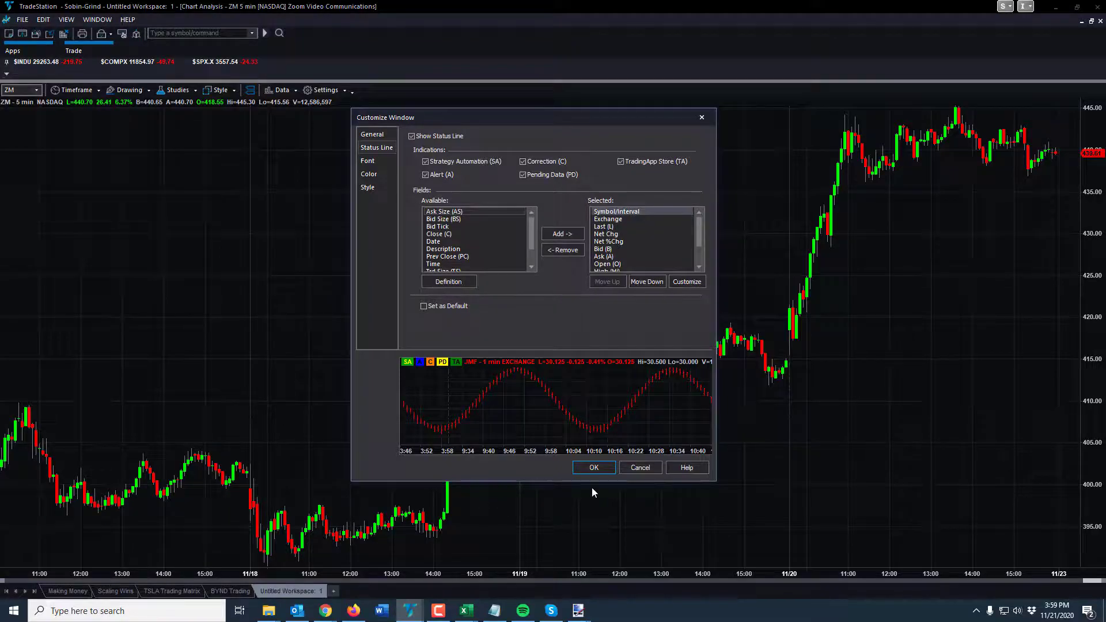
{"action": "left_click", "coordinate": [593, 467]}
{"action": "left_click", "coordinate": [68, 591]}
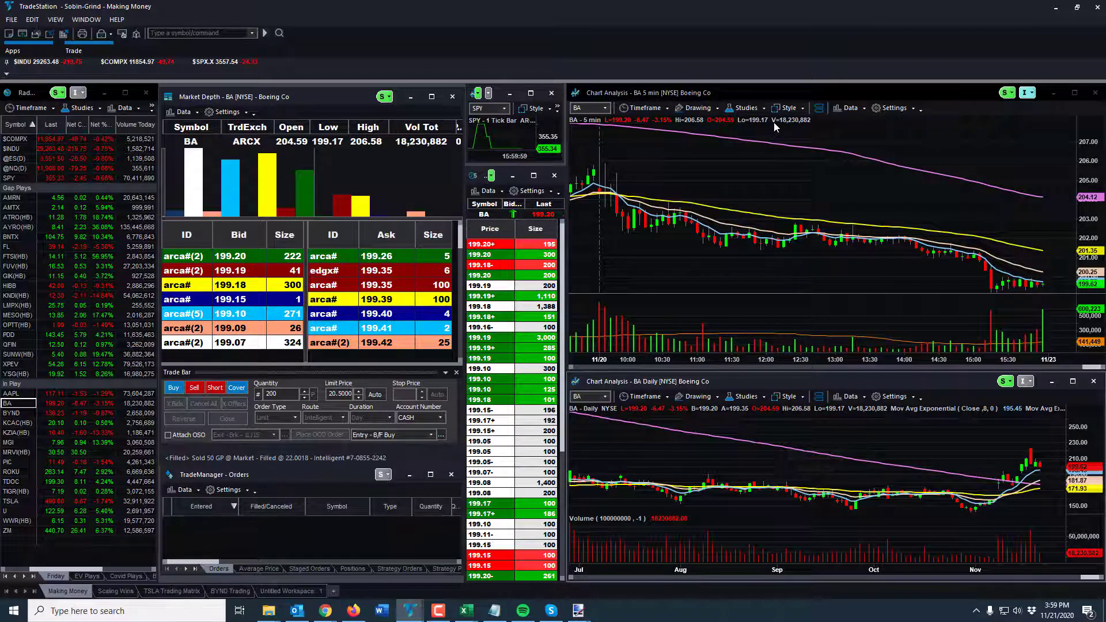
{"action": "left_click", "coordinate": [288, 591]}
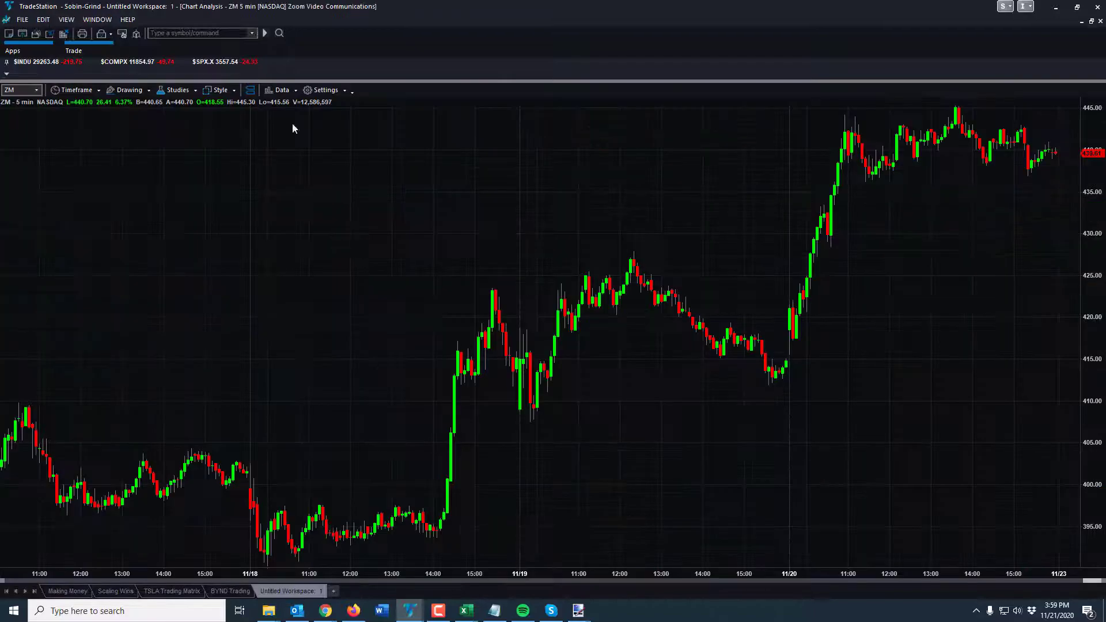
Step: Remove the Exchange, Bid and Ask fields from the ZM chart's status line
{"action": "left_click", "coordinate": [322, 91]}
{"action": "left_click", "coordinate": [320, 104]}
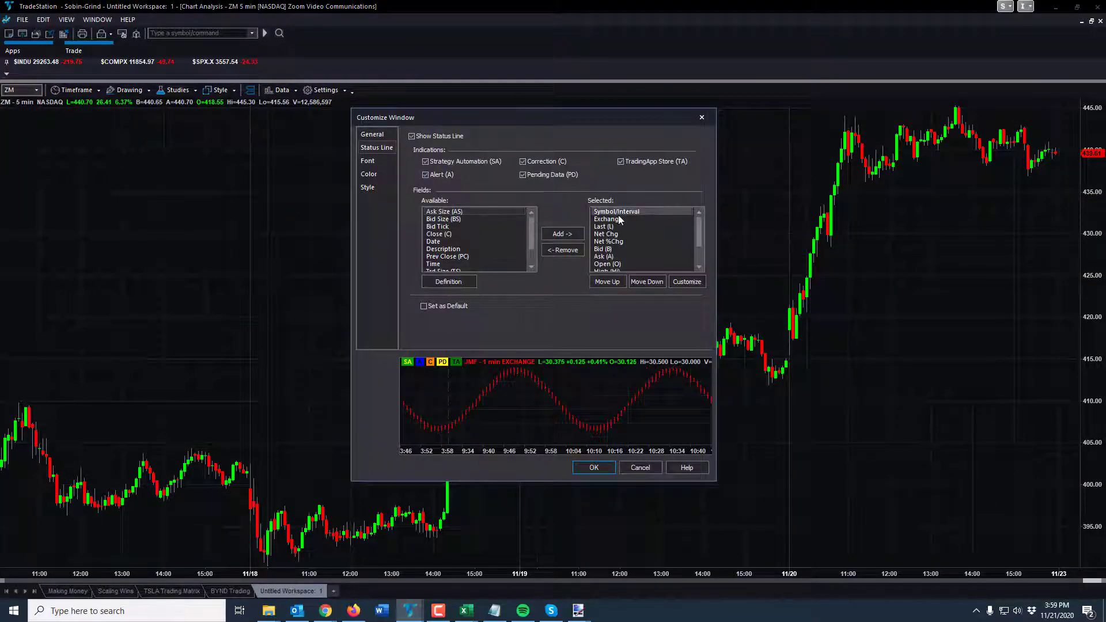
{"action": "left_click", "coordinate": [602, 219]}
{"action": "left_click", "coordinate": [563, 250]}
{"action": "left_click", "coordinate": [603, 219]}
{"action": "left_click", "coordinate": [605, 226]}
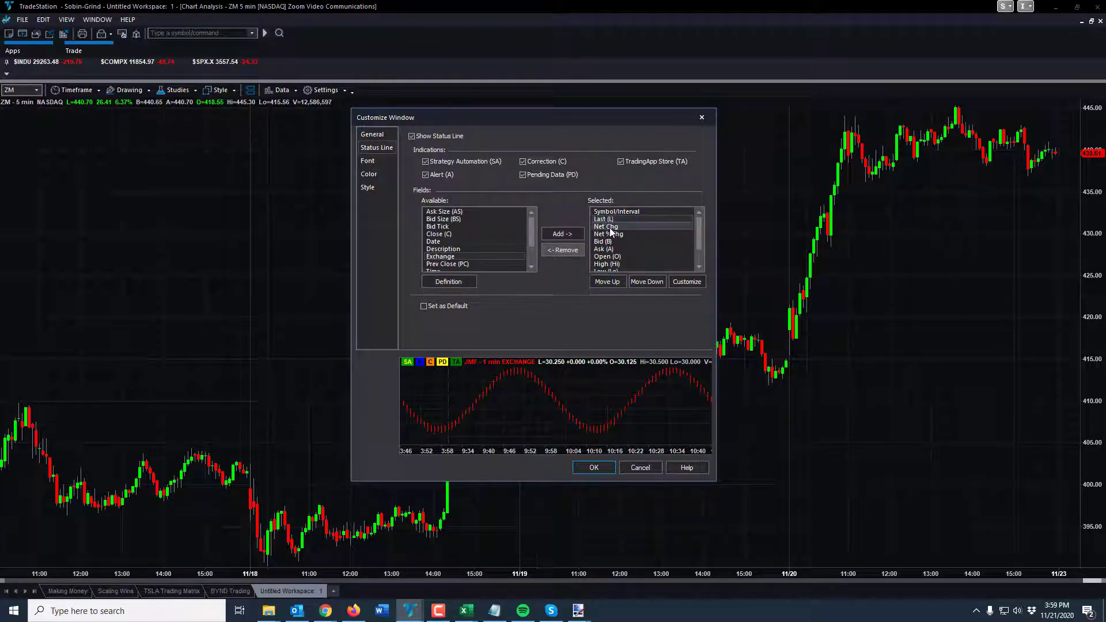
{"action": "left_click", "coordinate": [617, 234]}
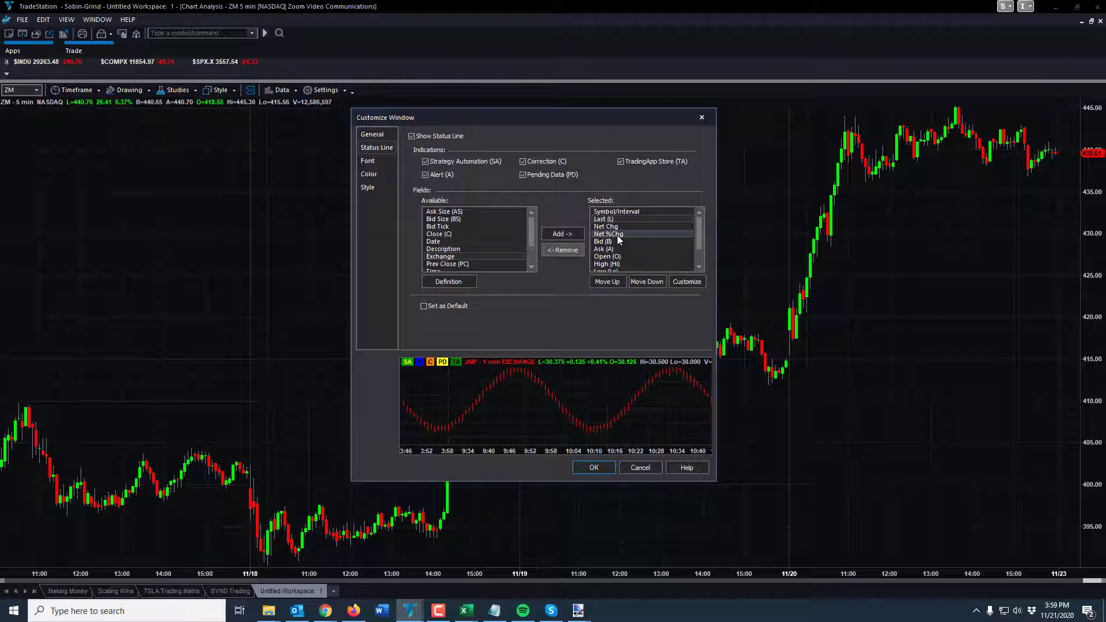
{"action": "left_click", "coordinate": [602, 242]}
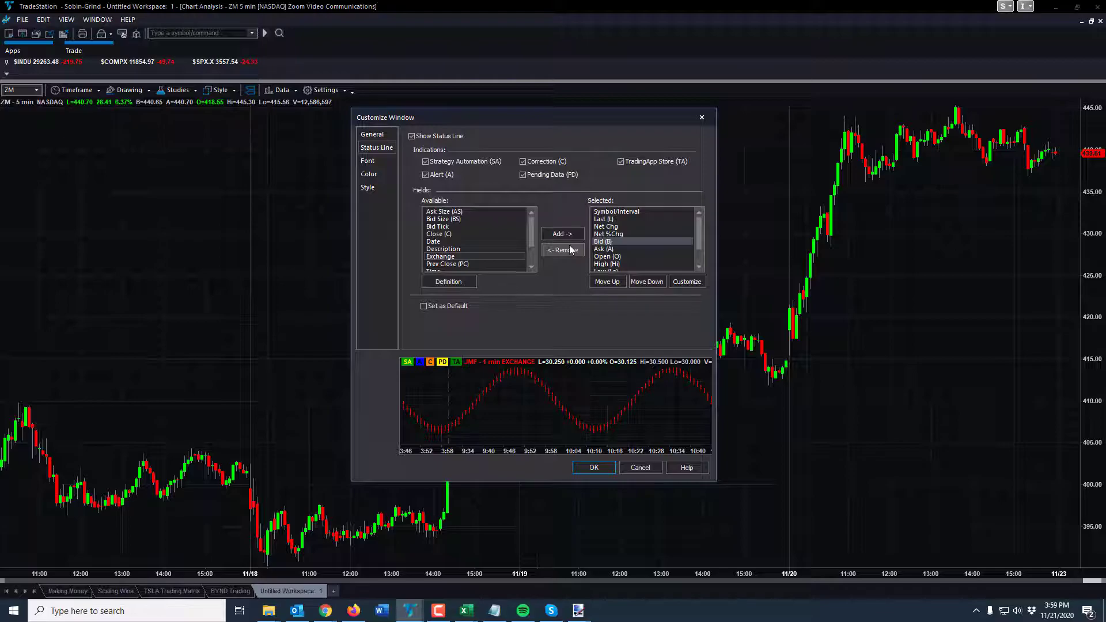
{"action": "left_click", "coordinate": [568, 249]}
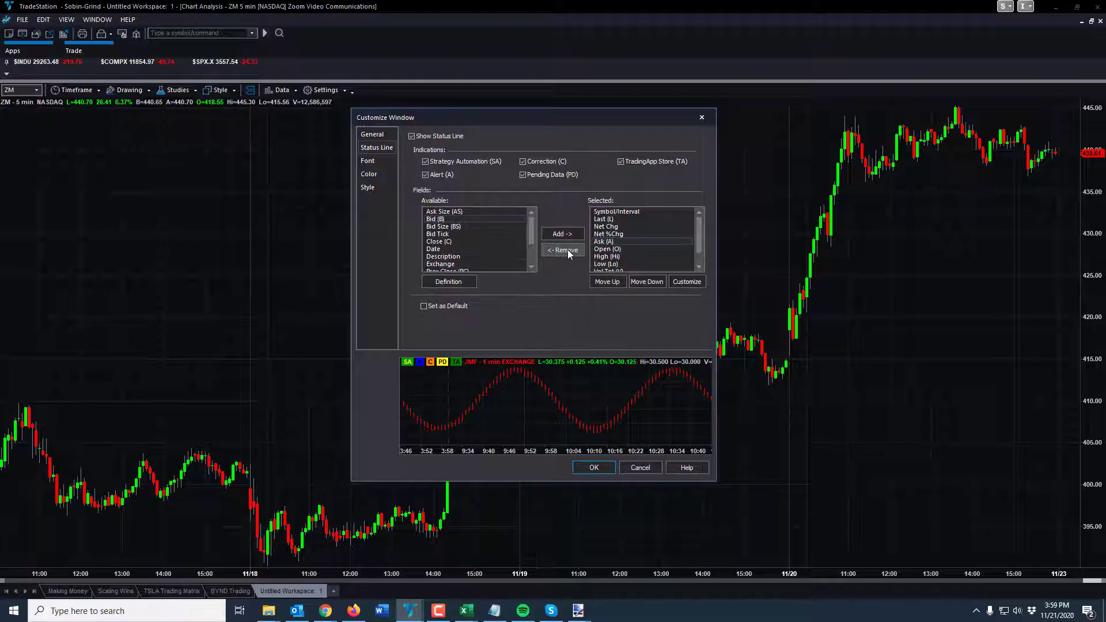
{"action": "left_click", "coordinate": [563, 250]}
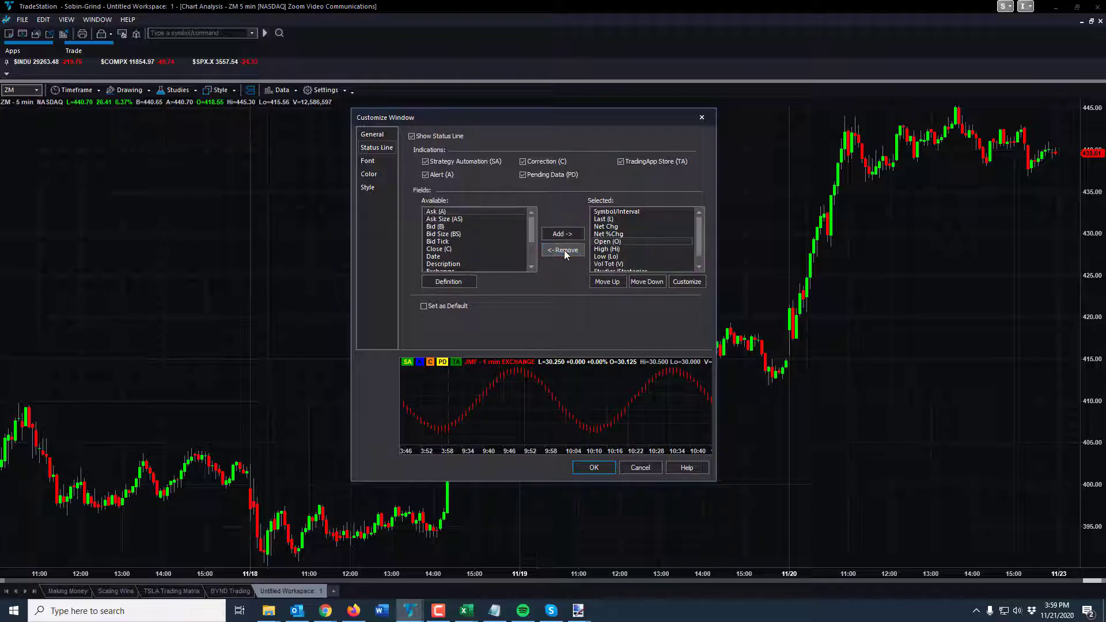
Step: Move the High field above Open in the ZM chart's status line, remove Studies/Strategies, and apply the changes
{"action": "left_click", "coordinate": [613, 249]}
{"action": "left_click", "coordinate": [604, 281]}
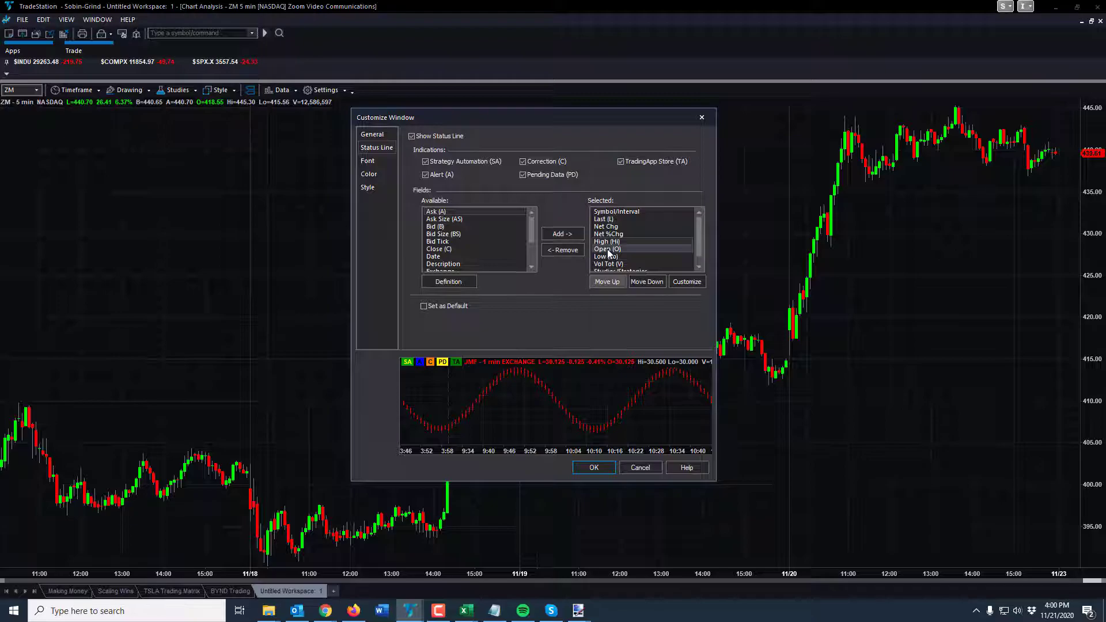
{"action": "left_click", "coordinate": [607, 257]}
{"action": "scroll", "coordinate": [625, 250], "scroll_direction": "down", "scroll_amount": 1}
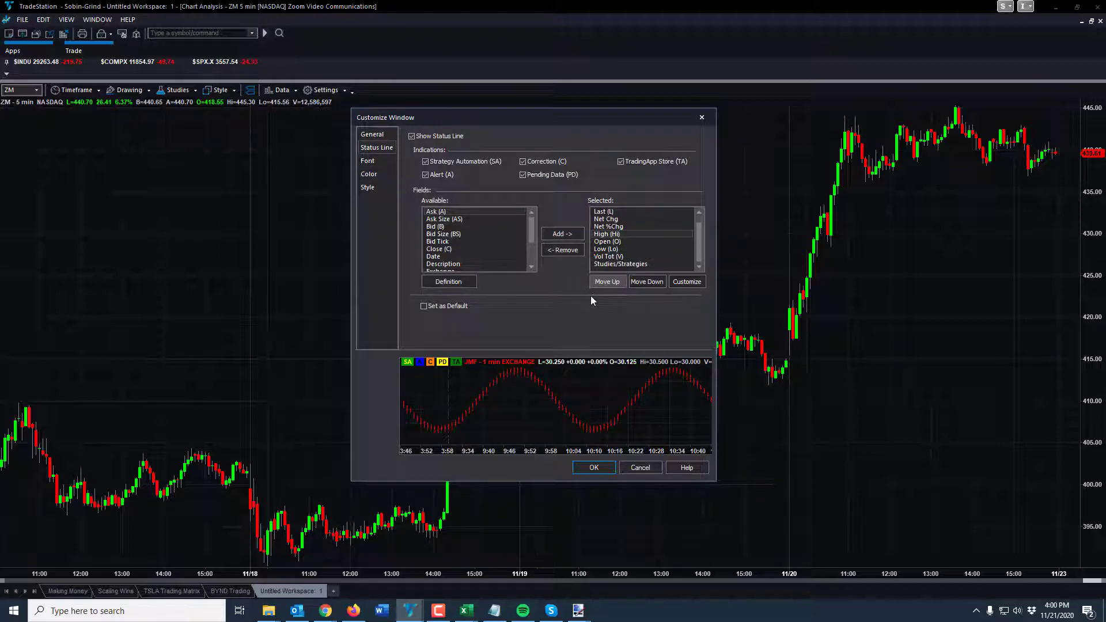
{"action": "left_click", "coordinate": [619, 264]}
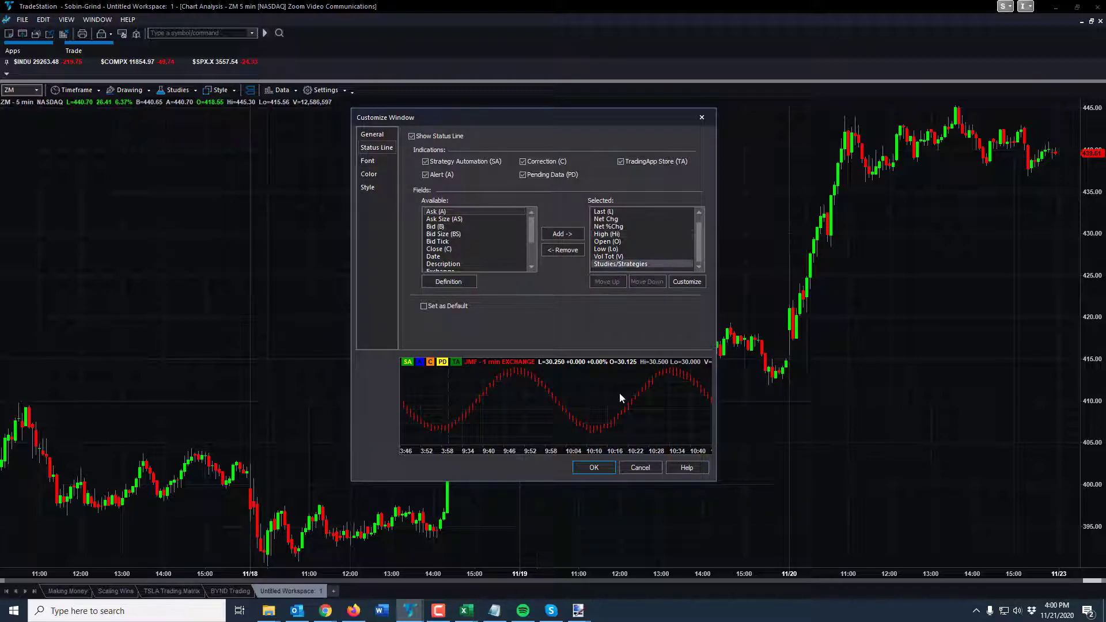
{"action": "left_click", "coordinate": [551, 251]}
{"action": "left_click", "coordinate": [599, 466]}
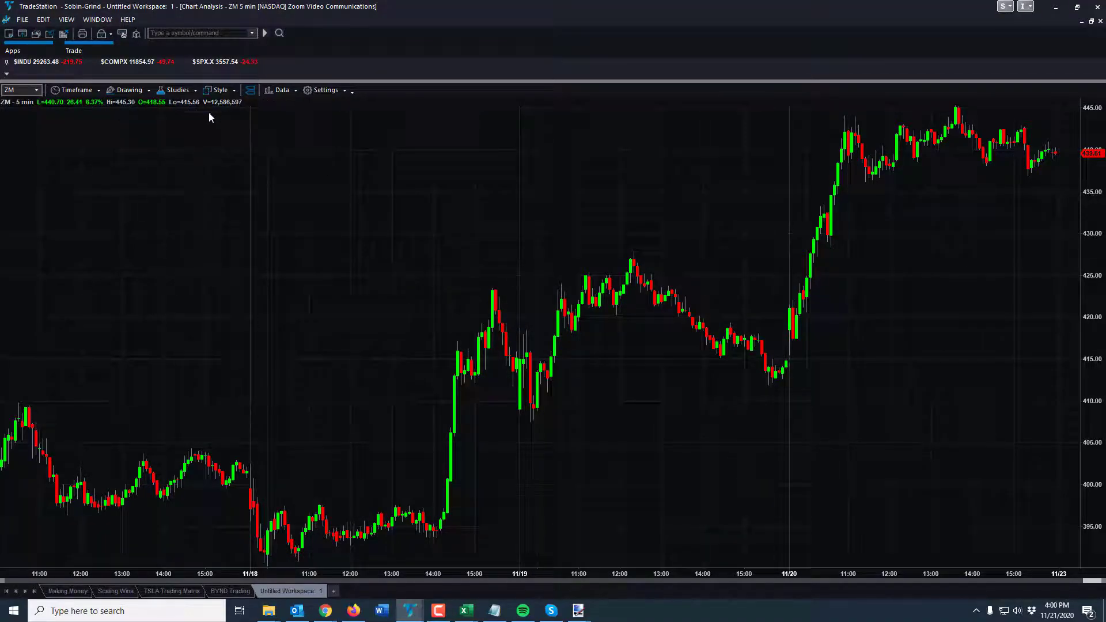
Step: Compare the trimmed status line with the BA 5-minute chart in the Making Money workspace, and return to the untitled workspace
{"action": "left_click", "coordinate": [66, 591]}
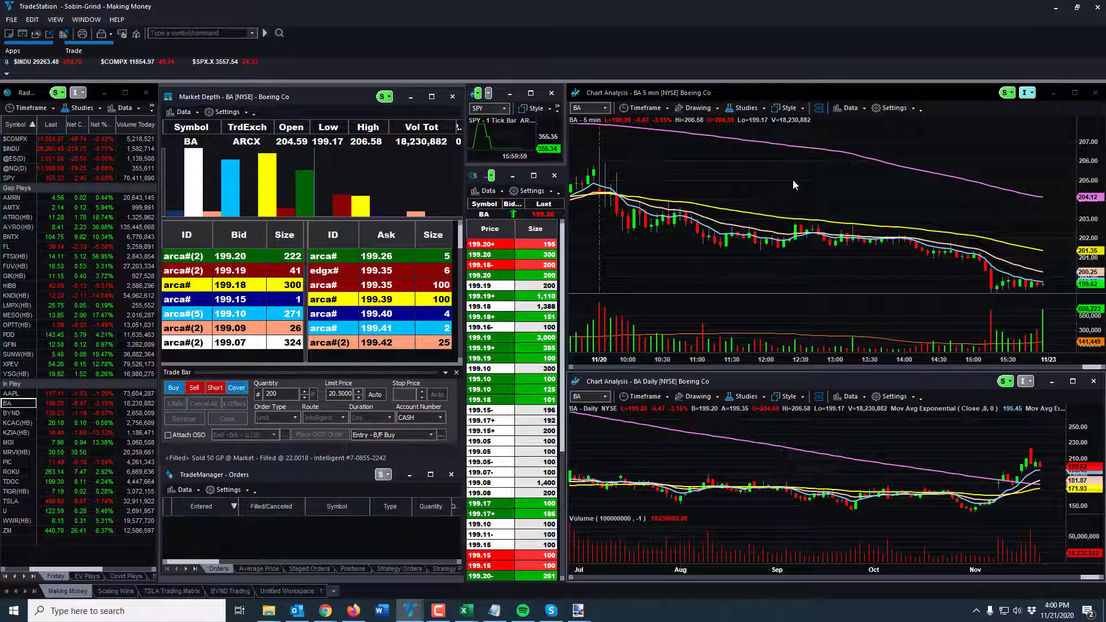
{"action": "left_click", "coordinate": [796, 198]}
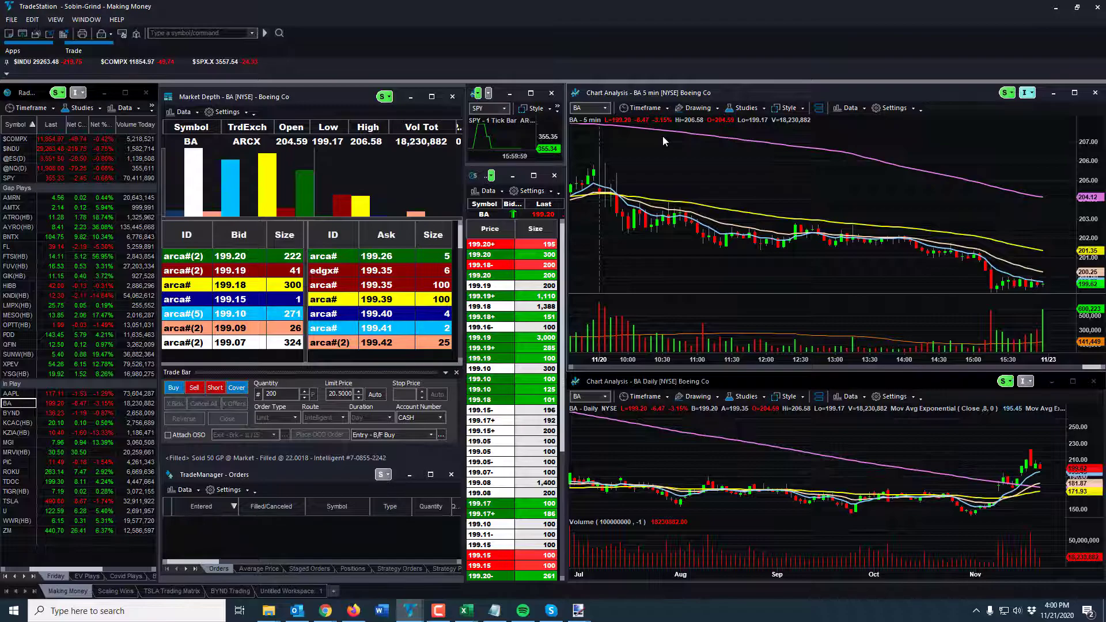
{"action": "left_click", "coordinate": [279, 590]}
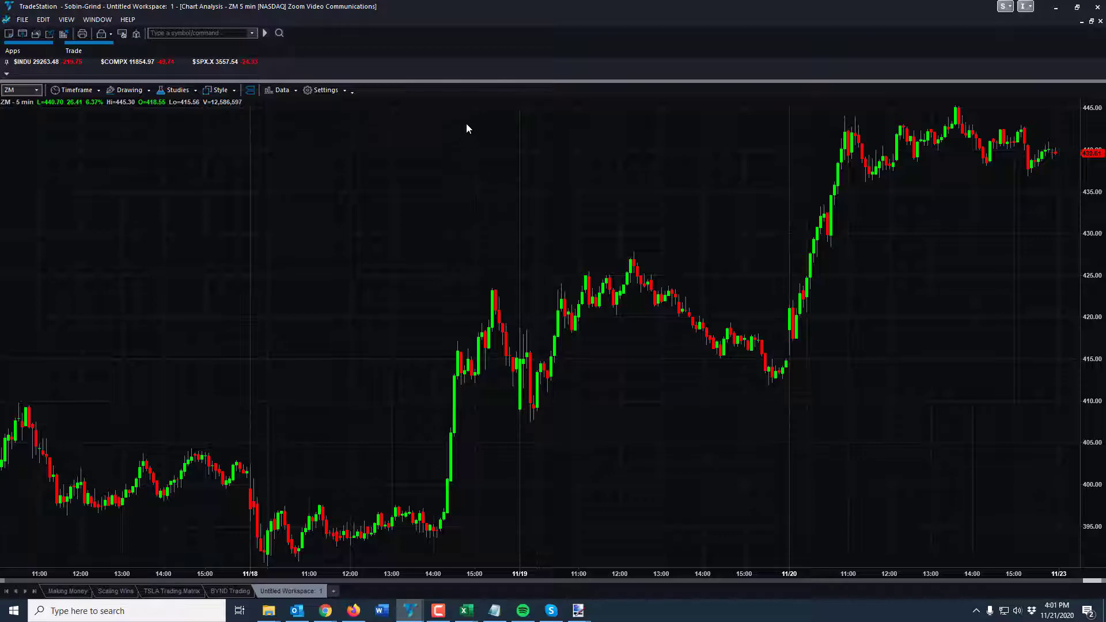
Step: Examine the font, style and size settings for the ZM chart's status line and axis labels
{"action": "left_click", "coordinate": [333, 92]}
{"action": "left_click", "coordinate": [332, 103]}
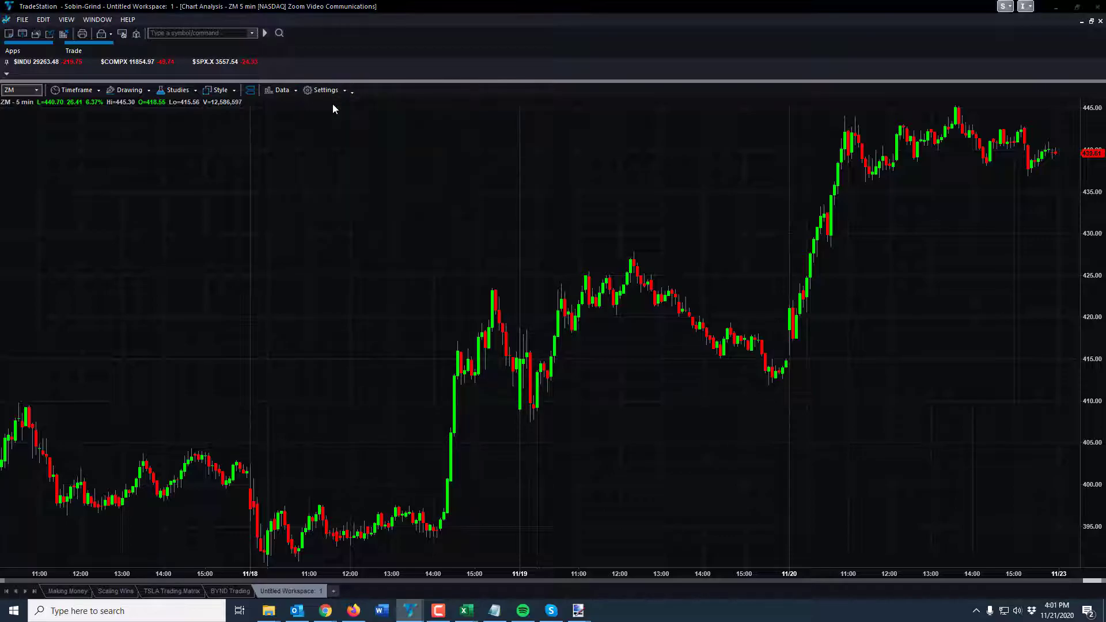
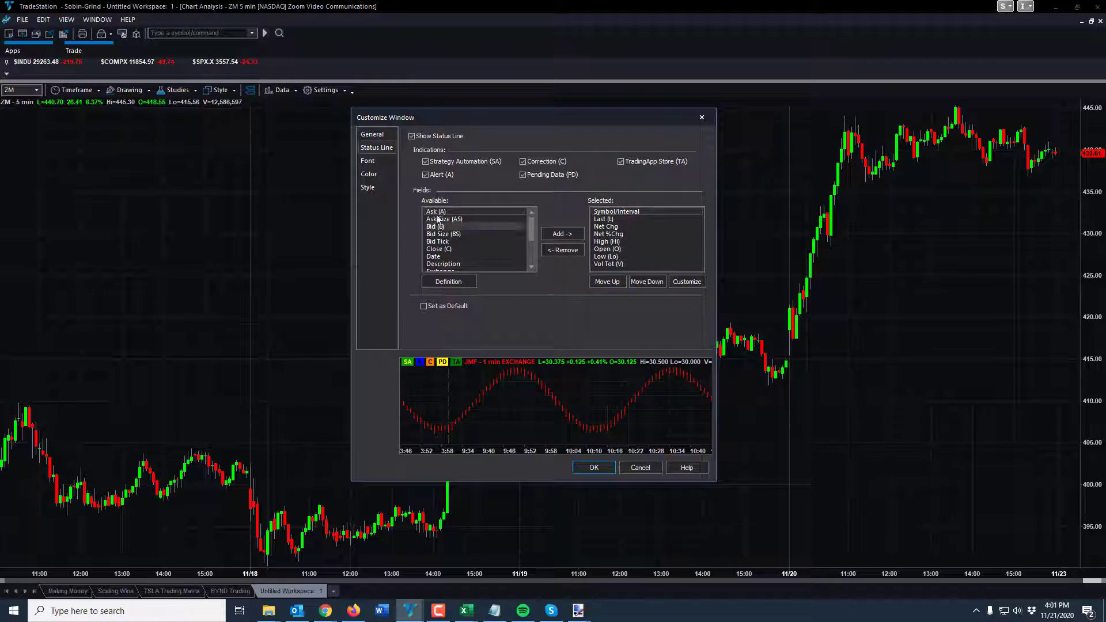
{"action": "left_click", "coordinate": [373, 161]}
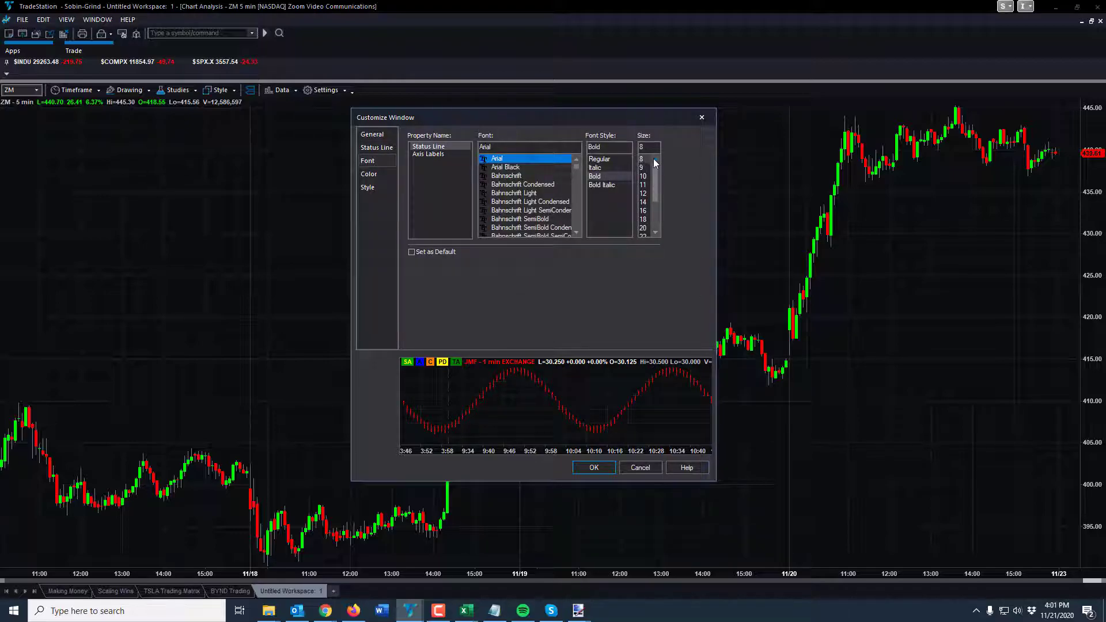
{"action": "left_click", "coordinate": [438, 154]}
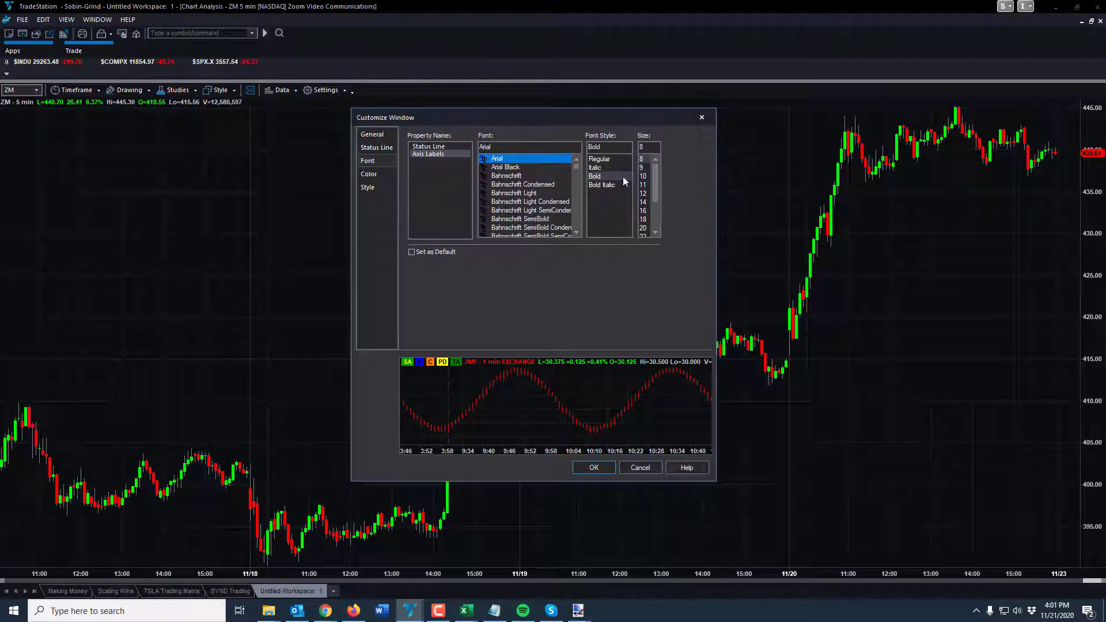
Step: Set the color of the ZM chart's session breaks to magenta and apply it
{"action": "left_click", "coordinate": [368, 174]}
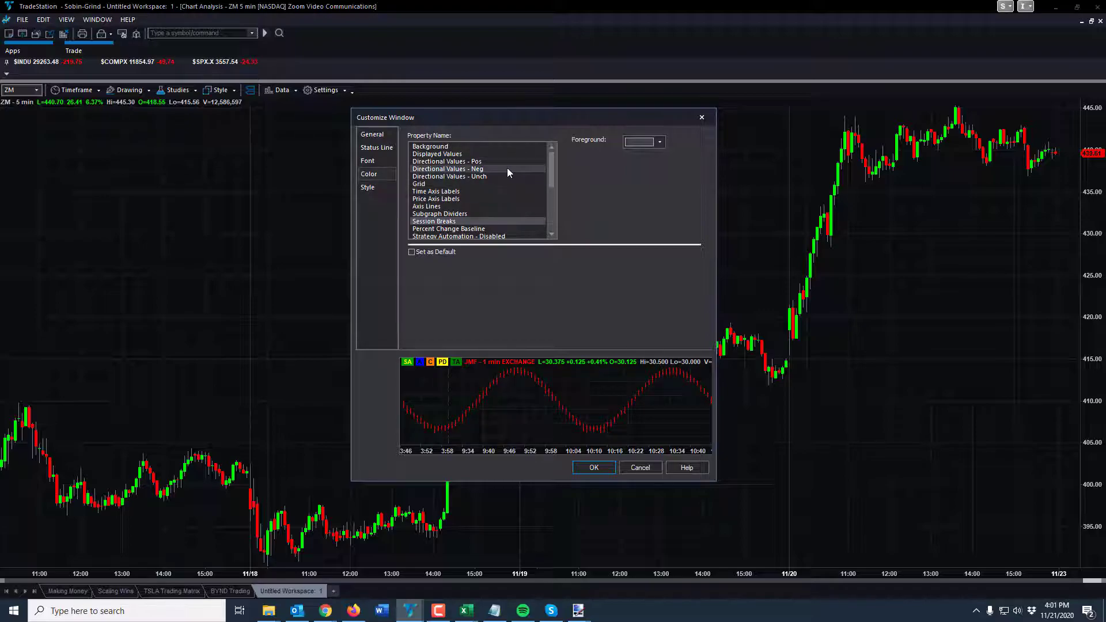
{"action": "scroll", "coordinate": [455, 173], "scroll_direction": "down", "scroll_amount": 3}
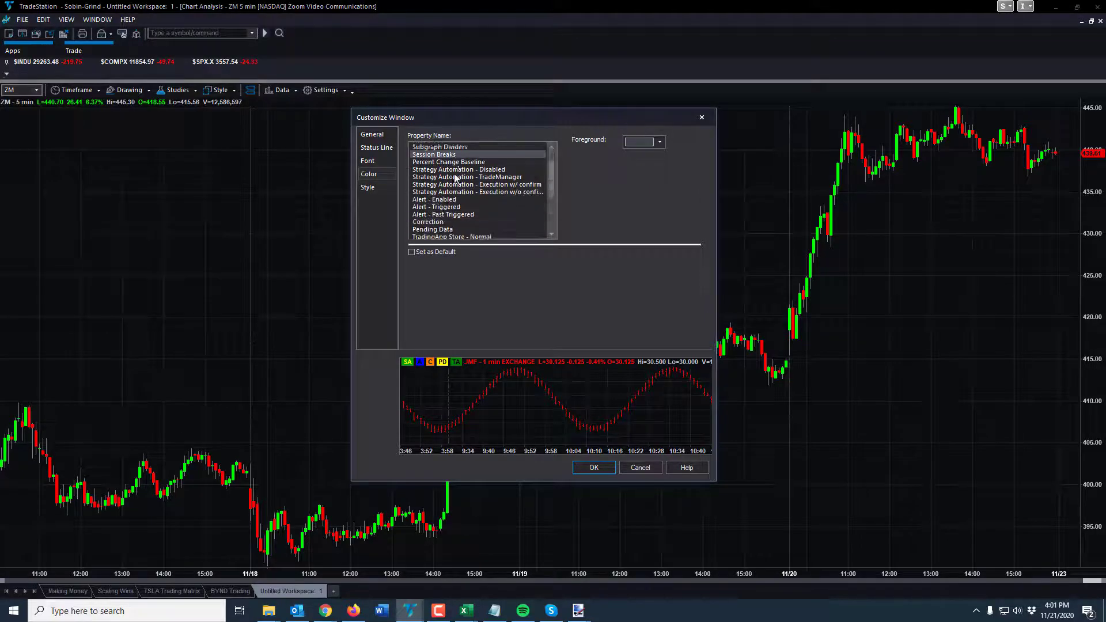
{"action": "scroll", "coordinate": [455, 178], "scroll_direction": "up", "scroll_amount": 3}
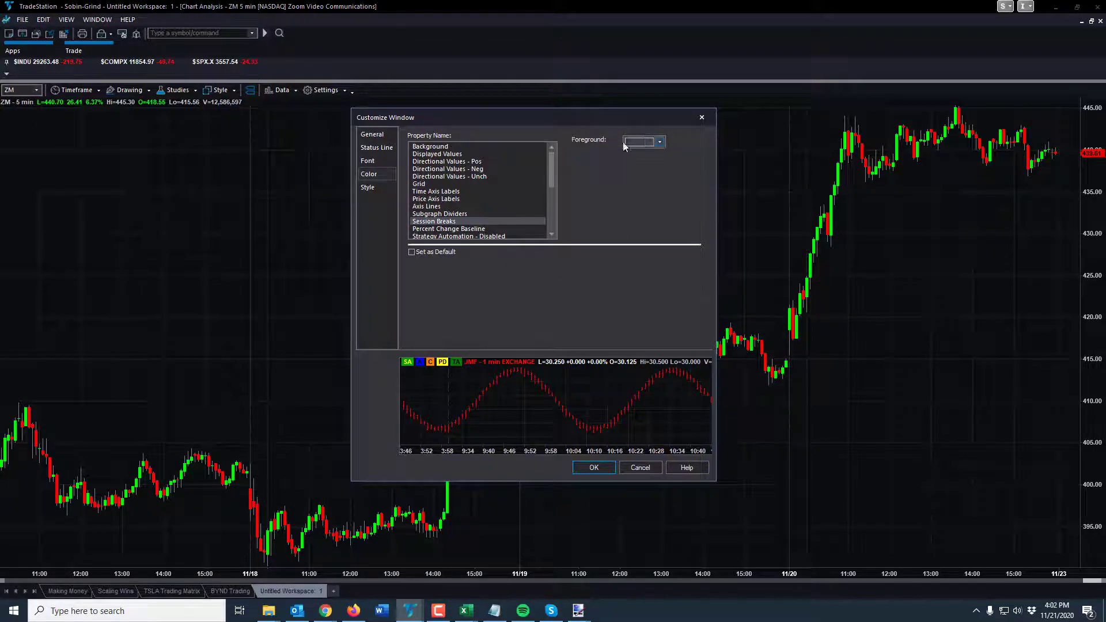
{"action": "left_click", "coordinate": [656, 142]}
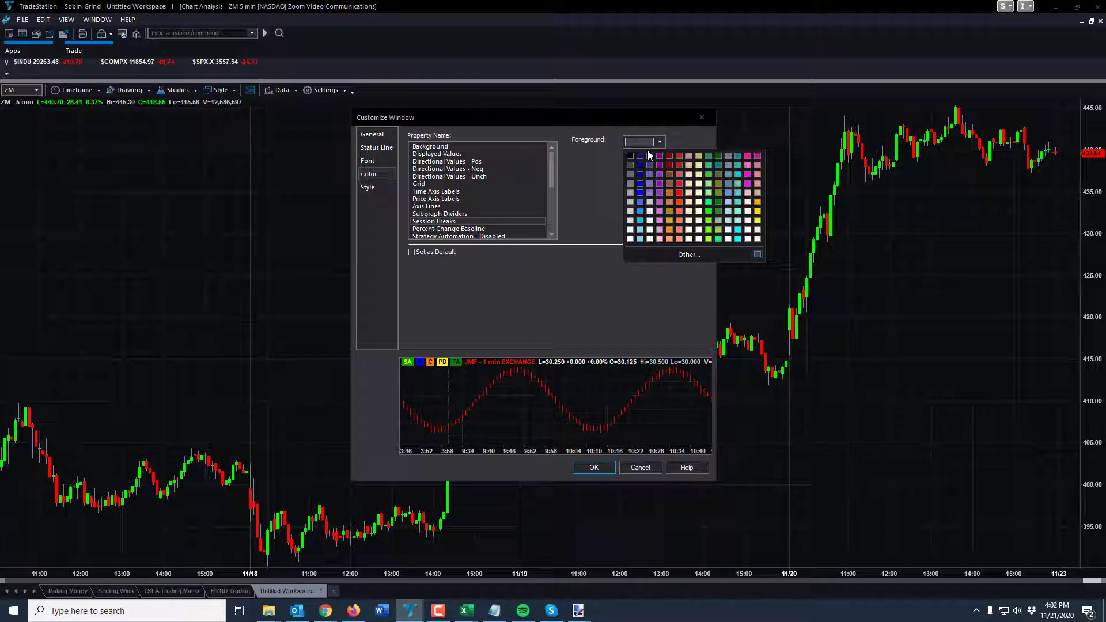
{"action": "left_click", "coordinate": [757, 157]}
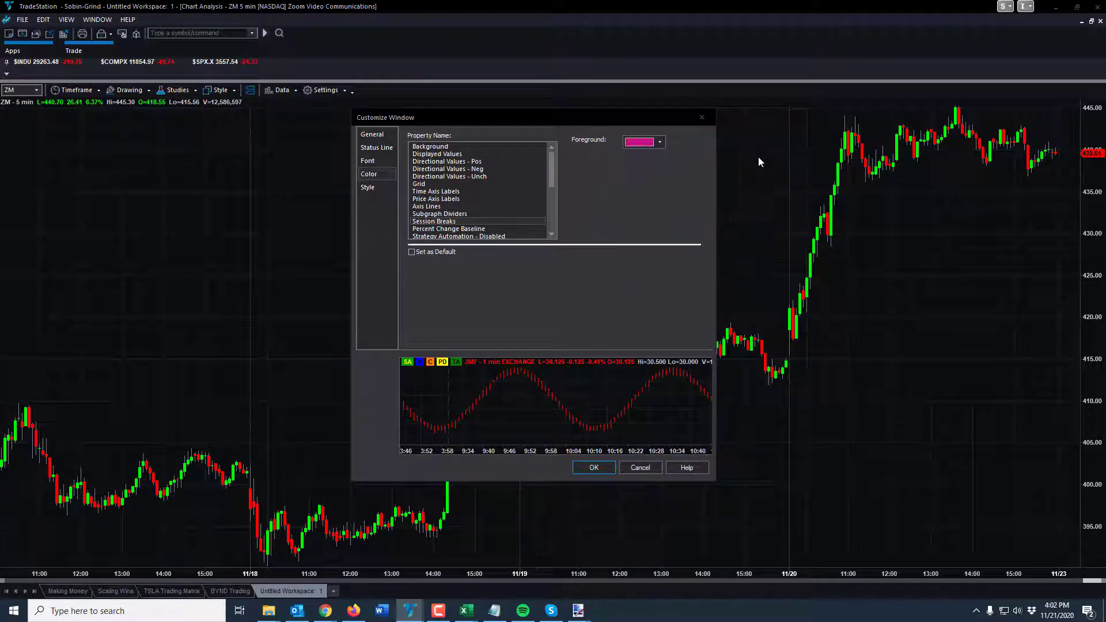
{"action": "left_click", "coordinate": [596, 467]}
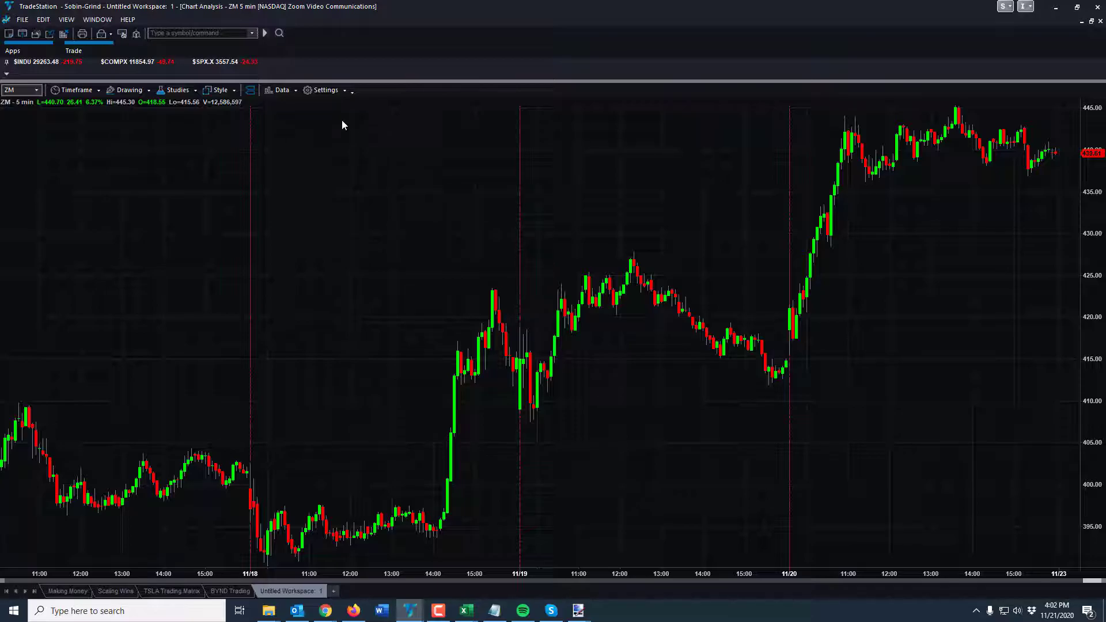
Step: Try a bright blue background color on the ZM chart
{"action": "left_click", "coordinate": [323, 92]}
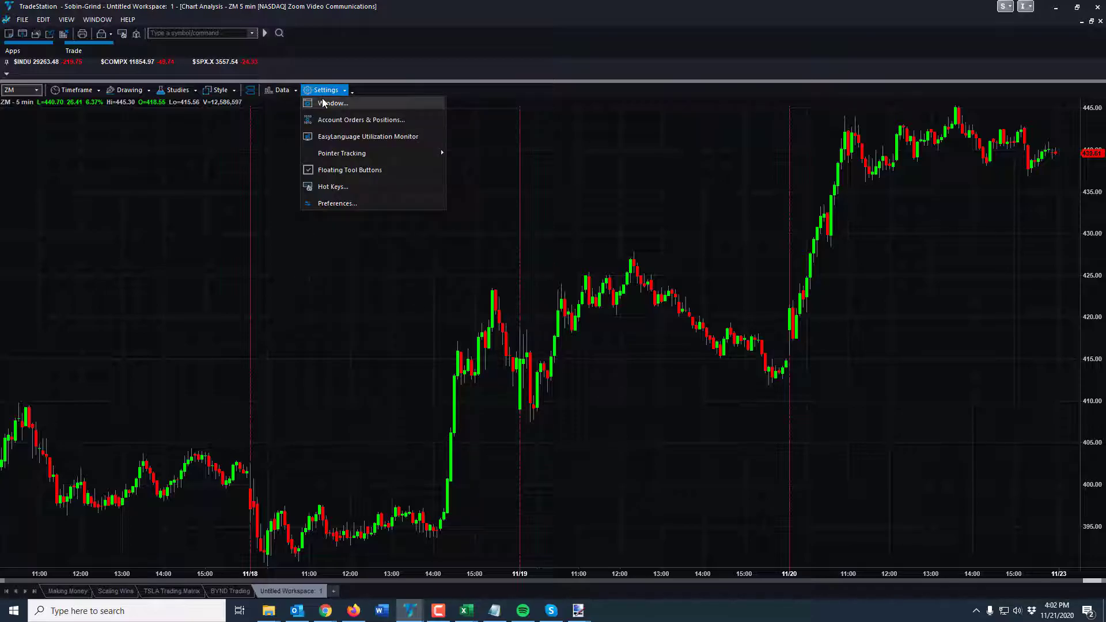
{"action": "left_click", "coordinate": [324, 100]}
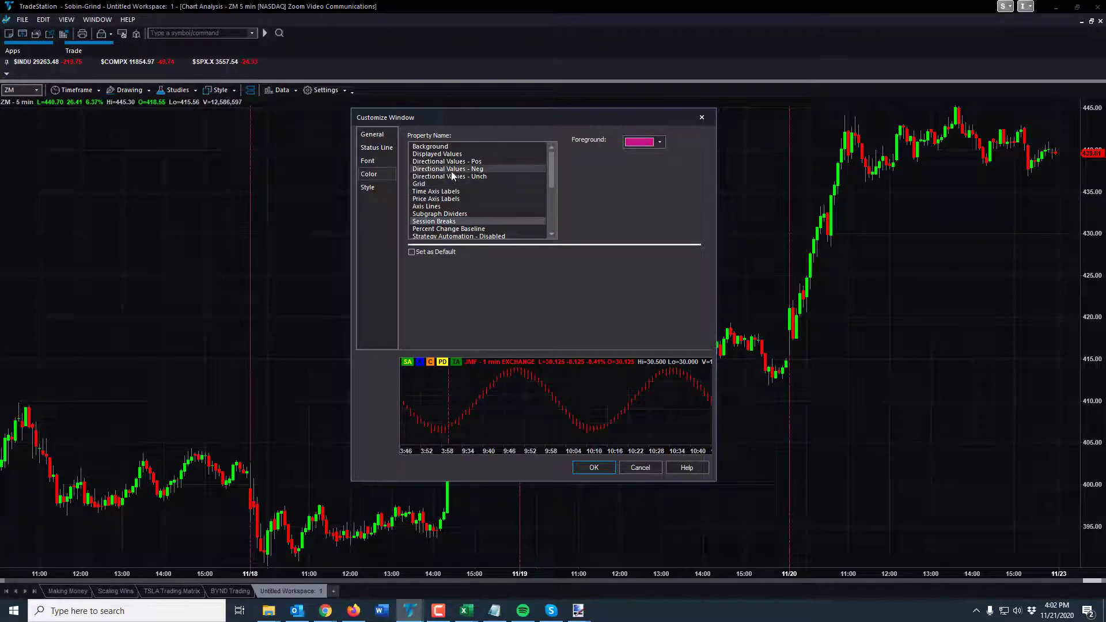
{"action": "left_click", "coordinate": [443, 154]}
{"action": "left_click", "coordinate": [441, 146]}
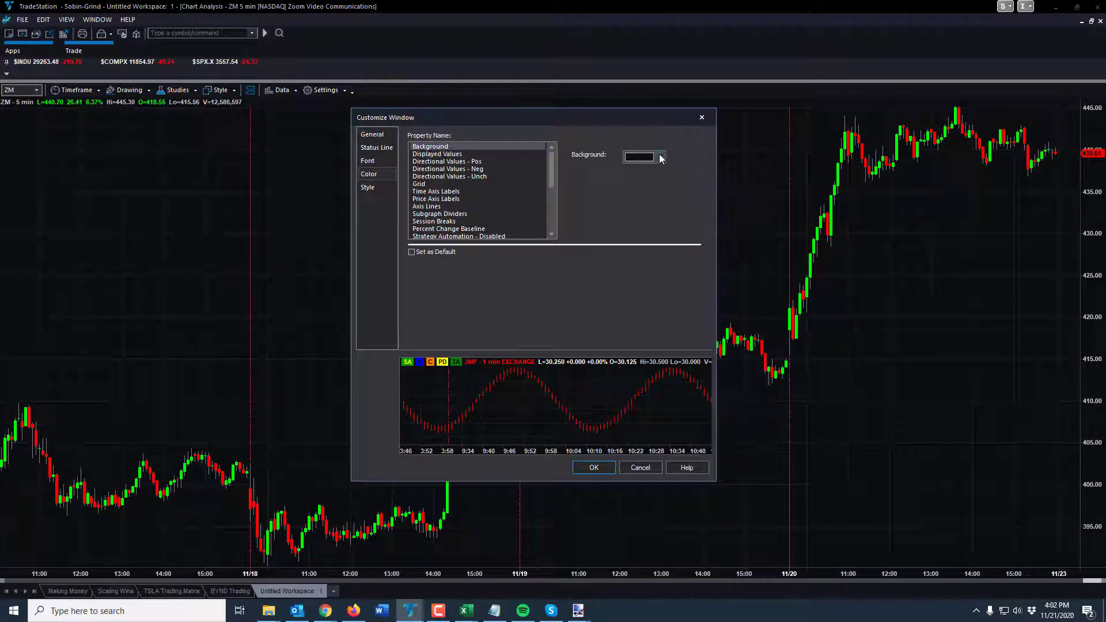
{"action": "left_click", "coordinate": [658, 156]}
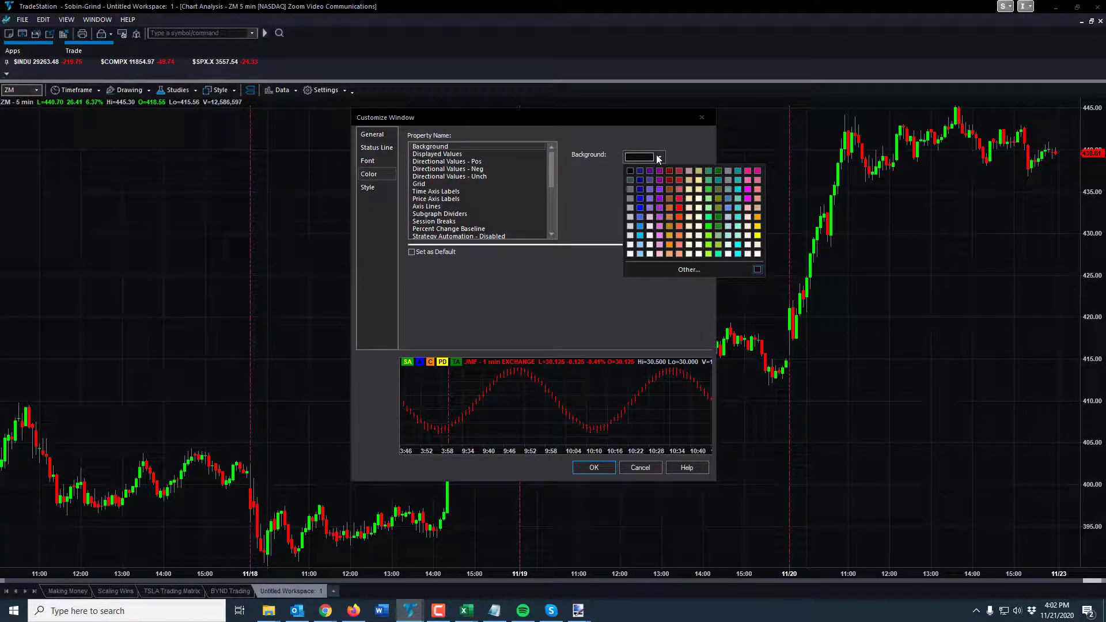
{"action": "left_click", "coordinate": [641, 226]}
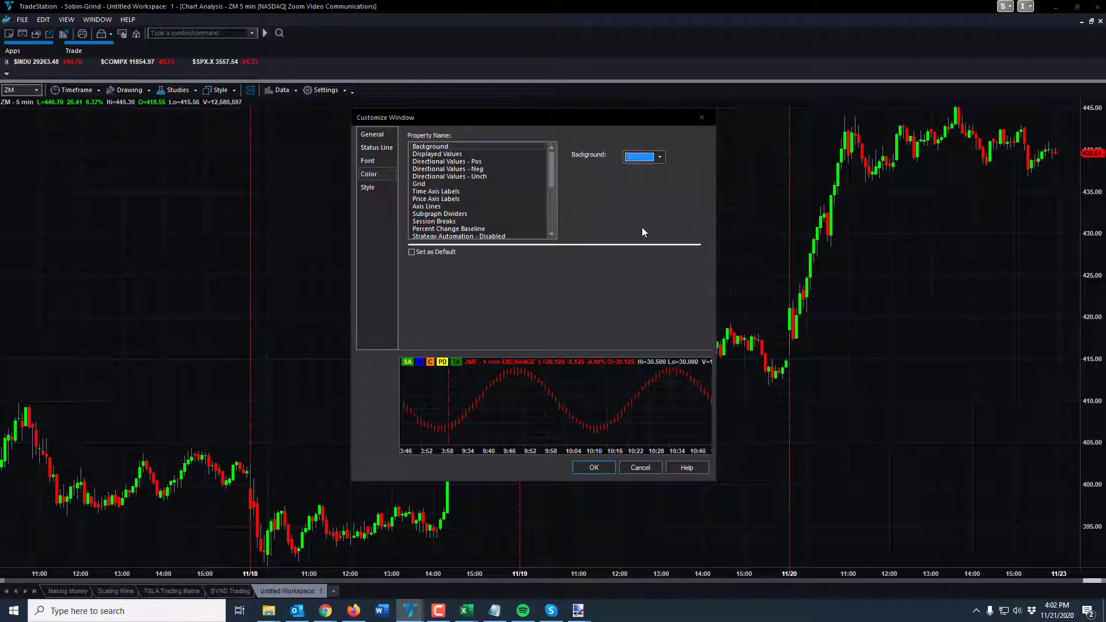
{"action": "left_click", "coordinate": [594, 467]}
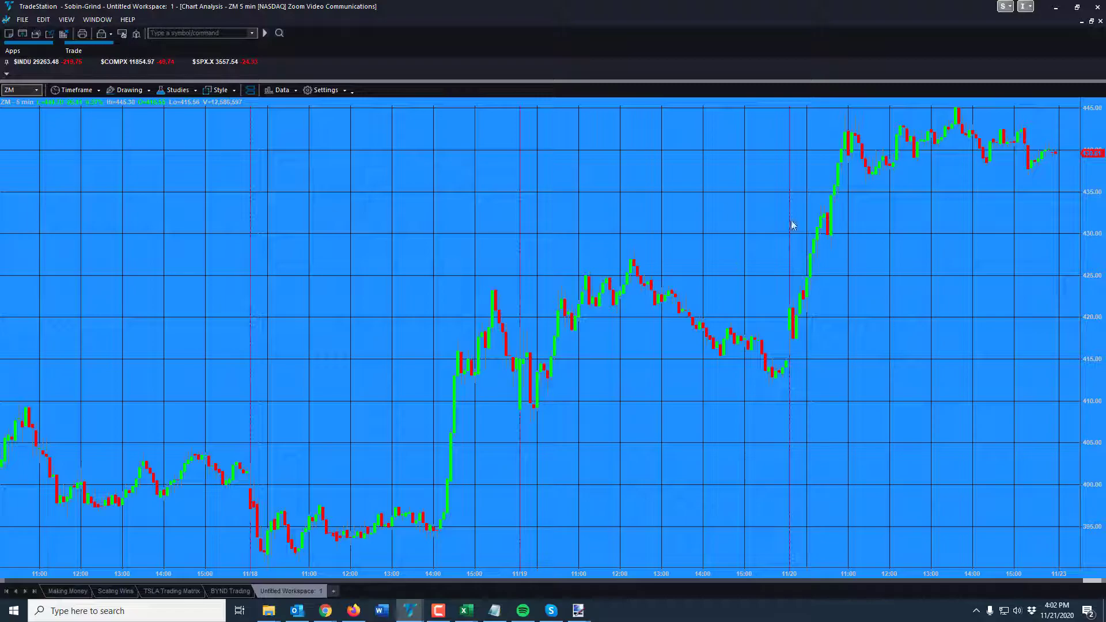
Step: Set the ZM chart's background color to black and apply it
{"action": "left_click", "coordinate": [331, 90]}
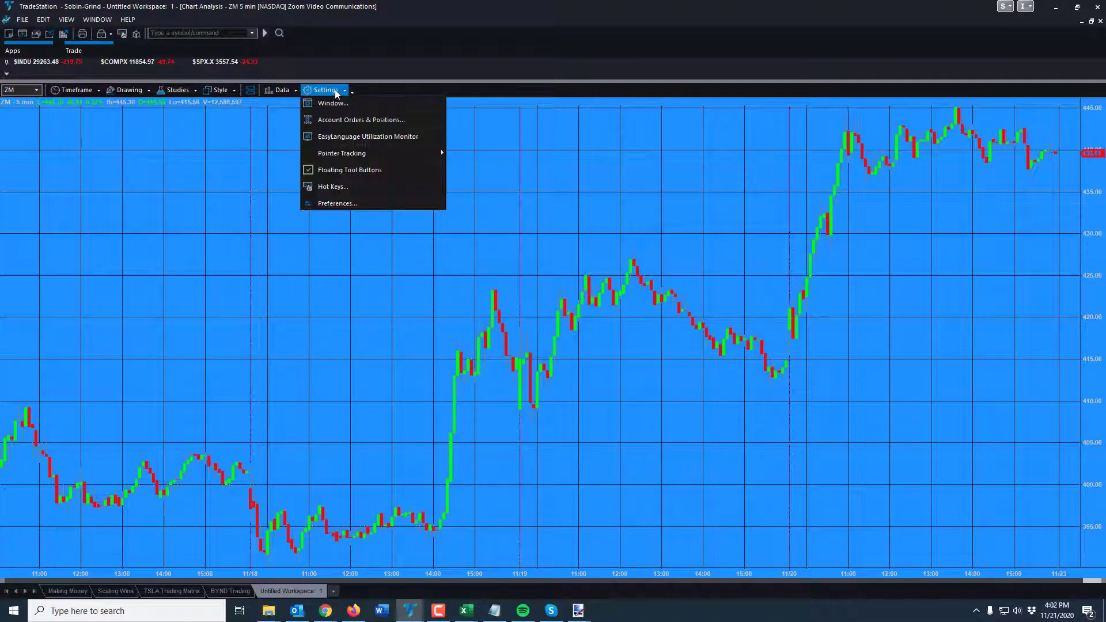
{"action": "left_click", "coordinate": [340, 103]}
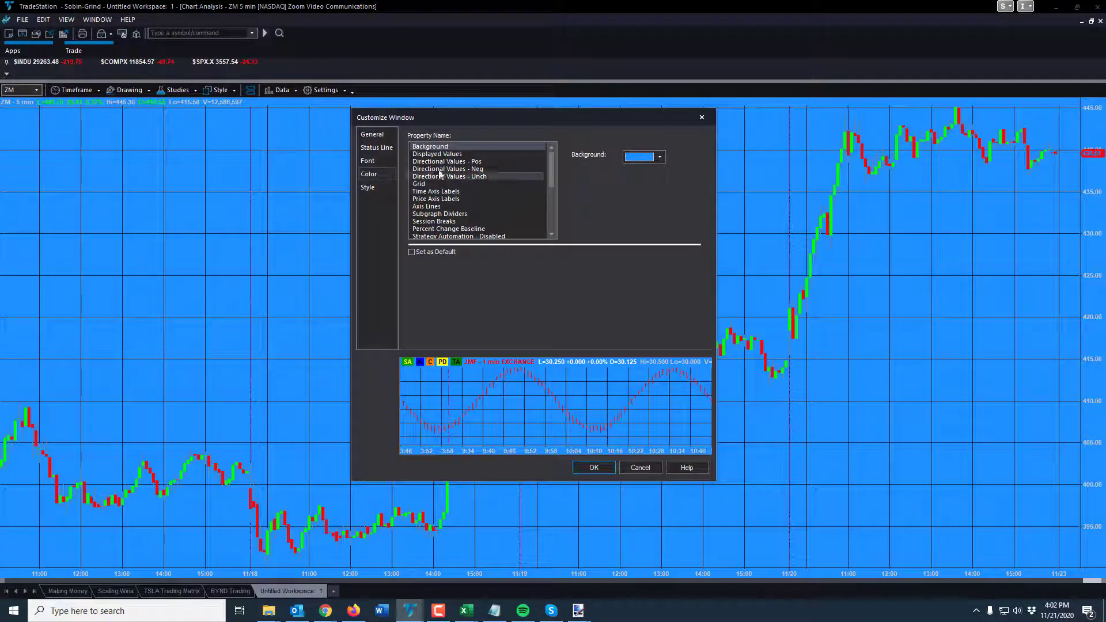
{"action": "left_click", "coordinate": [653, 157]}
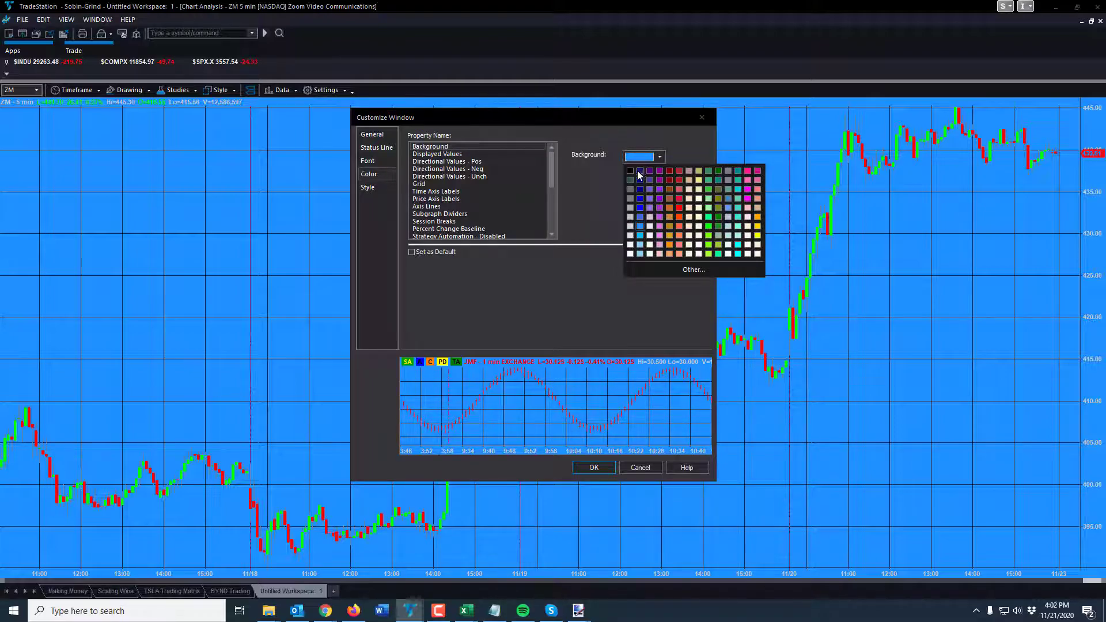
{"action": "key", "text": "Escape"}
{"action": "left_click", "coordinate": [593, 467]}
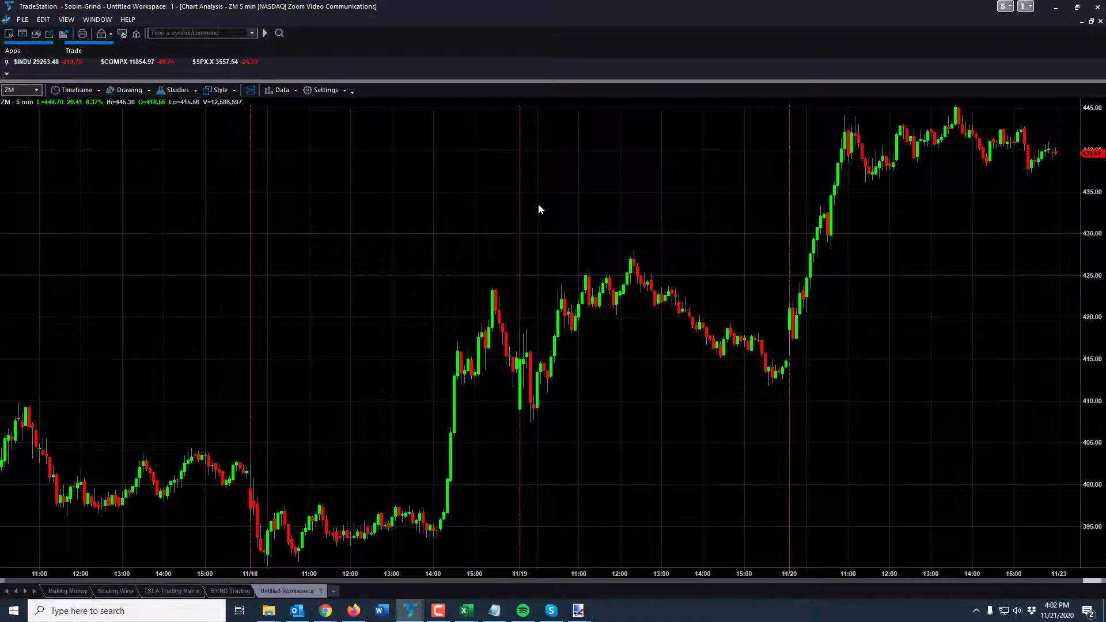
Step: Examine the grid, session break and axis style settings of the ZM chart window, then close them
{"action": "left_click", "coordinate": [326, 91]}
{"action": "left_click", "coordinate": [328, 93]}
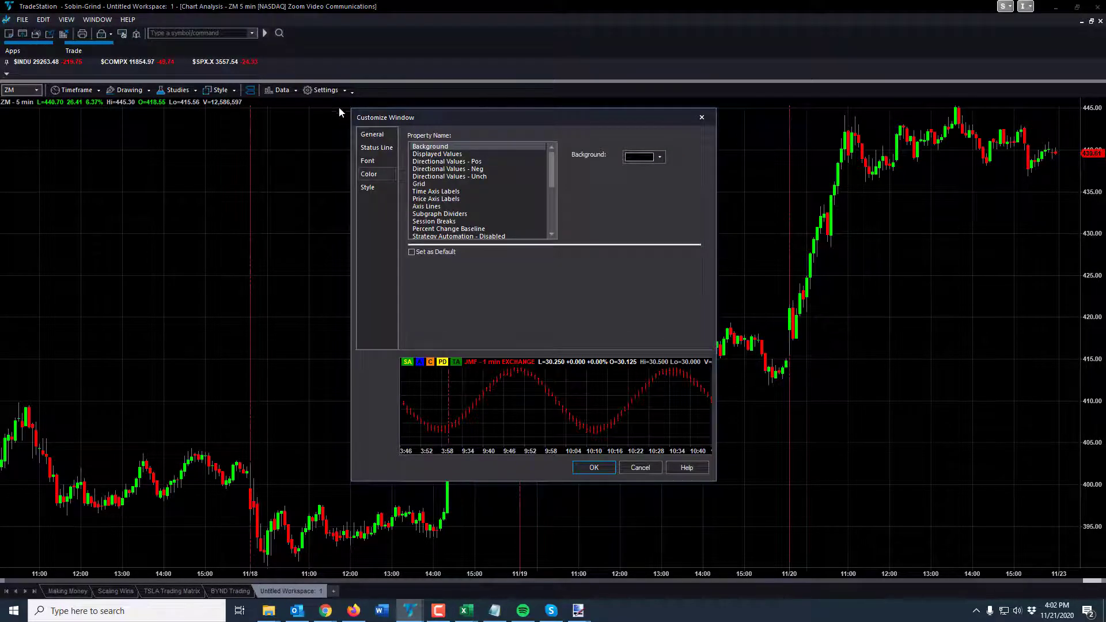
{"action": "left_click", "coordinate": [368, 187]}
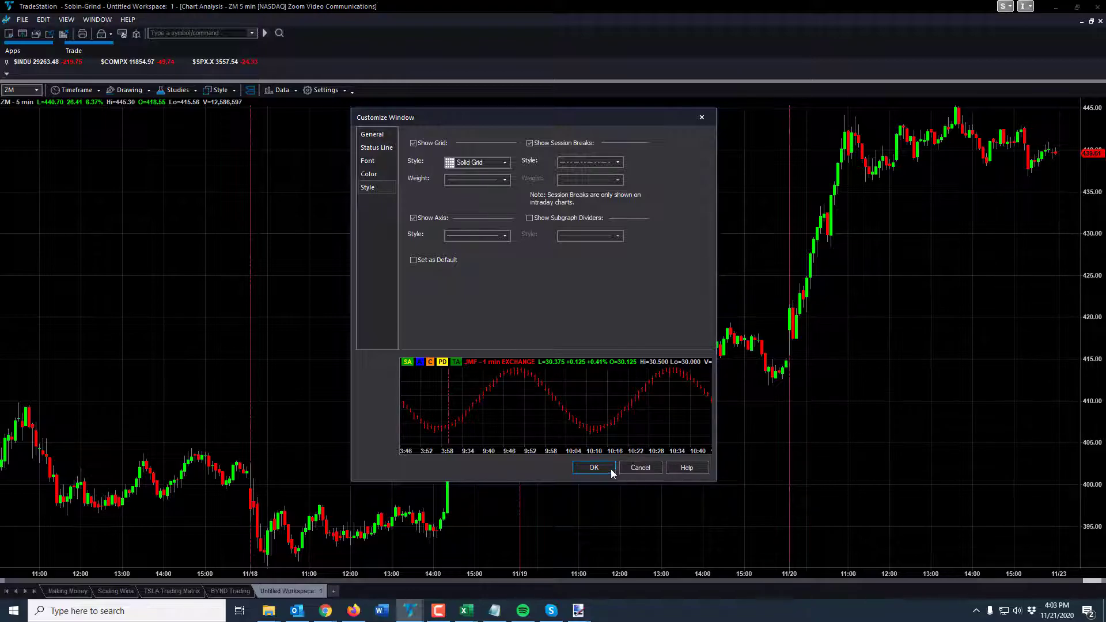
{"action": "left_click", "coordinate": [588, 470]}
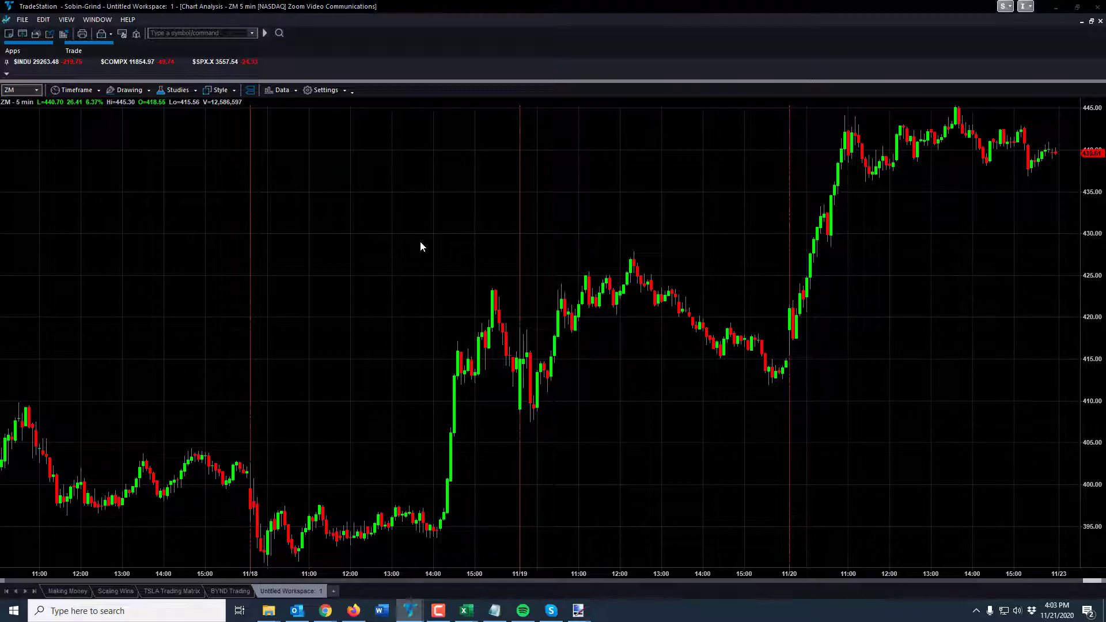
Step: Switch the chart's symbol to ROKU and then to BYND
{"action": "type", "text": "ROKU"}
{"action": "key", "text": "Return"}
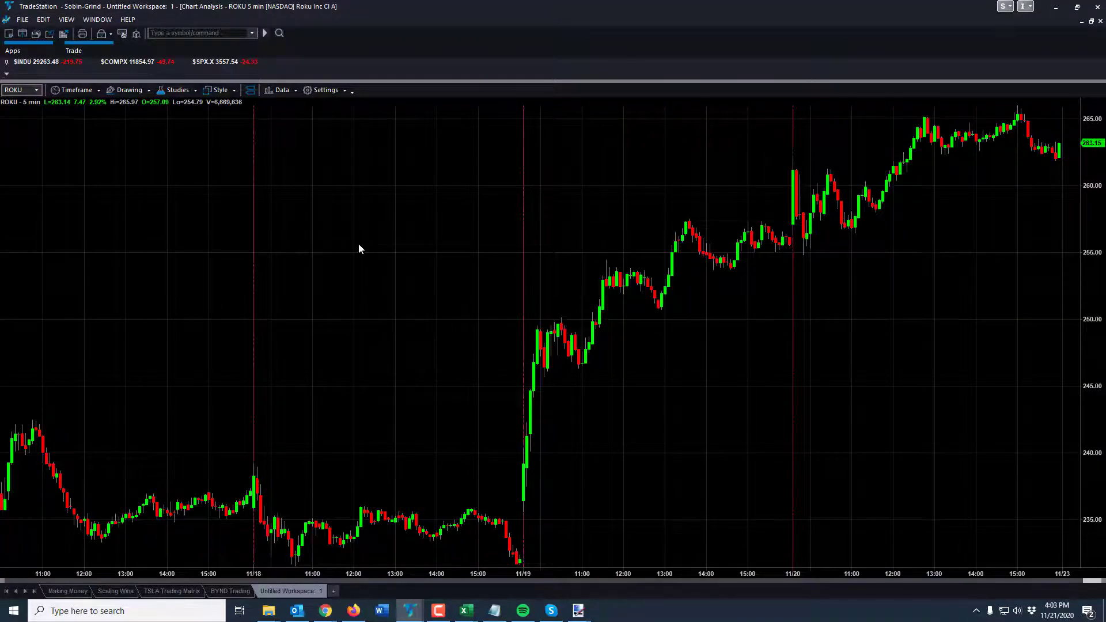
{"action": "type", "text": "BYND"}
{"action": "key", "text": "Return"}
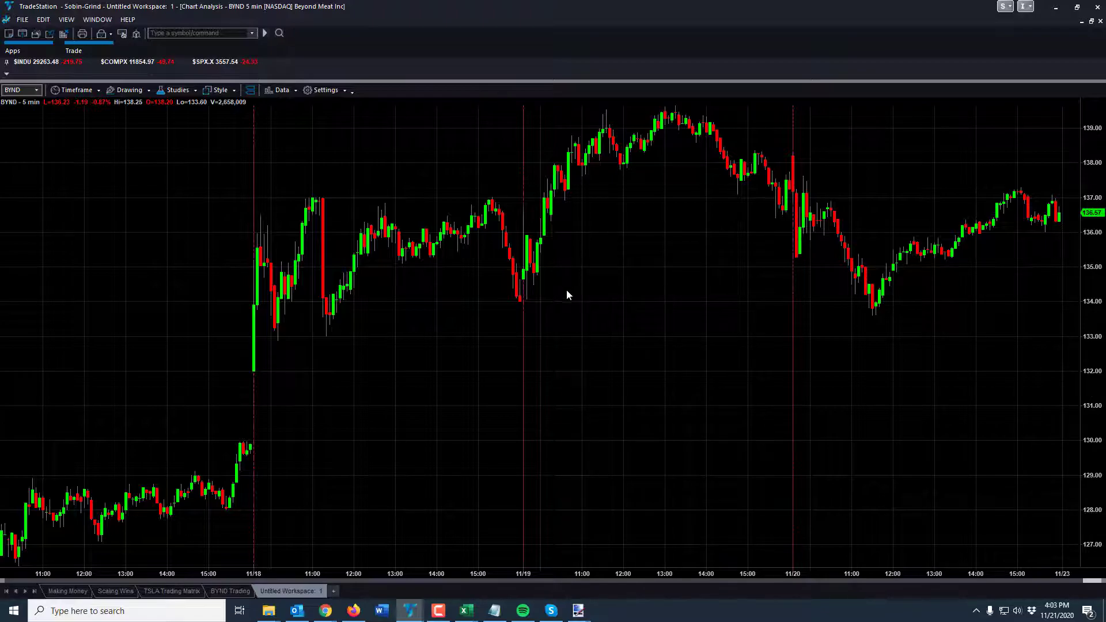
Step: Set the BYND chart window's grid style to Horiz Grid
{"action": "right_click", "coordinate": [608, 306]}
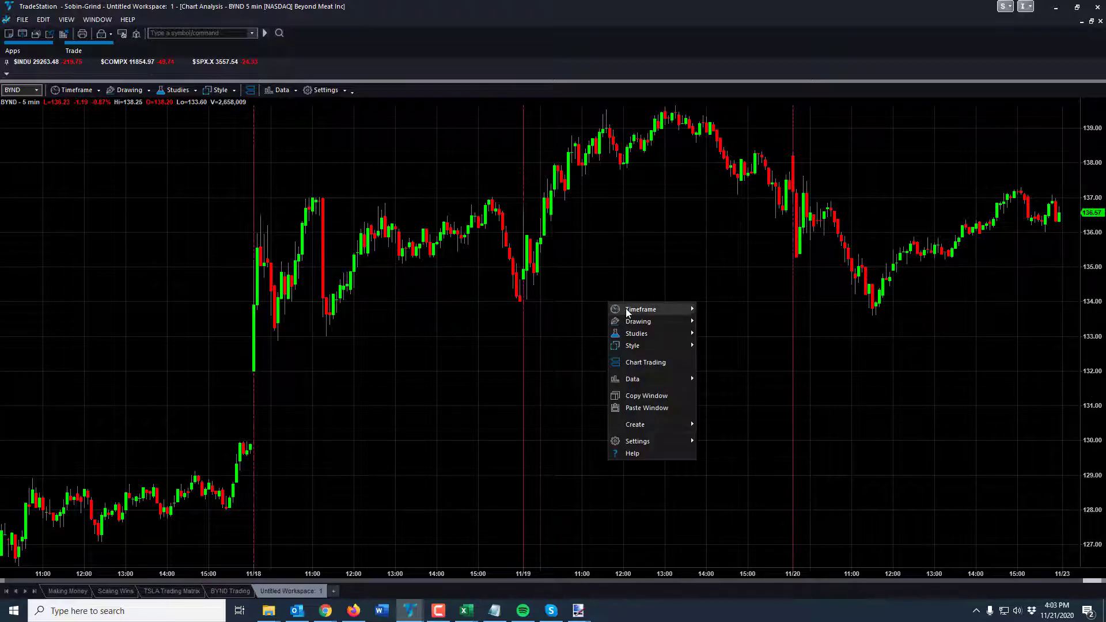
{"action": "mouse_move", "coordinate": [627, 311]}
{"action": "left_click", "coordinate": [326, 90]}
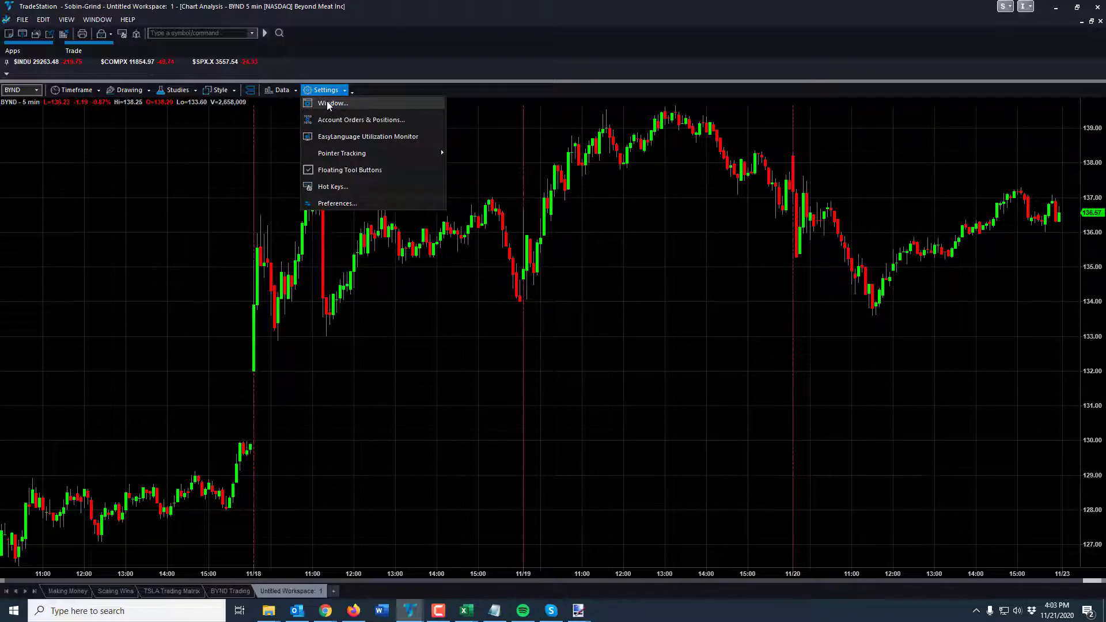
{"action": "left_click", "coordinate": [329, 106]}
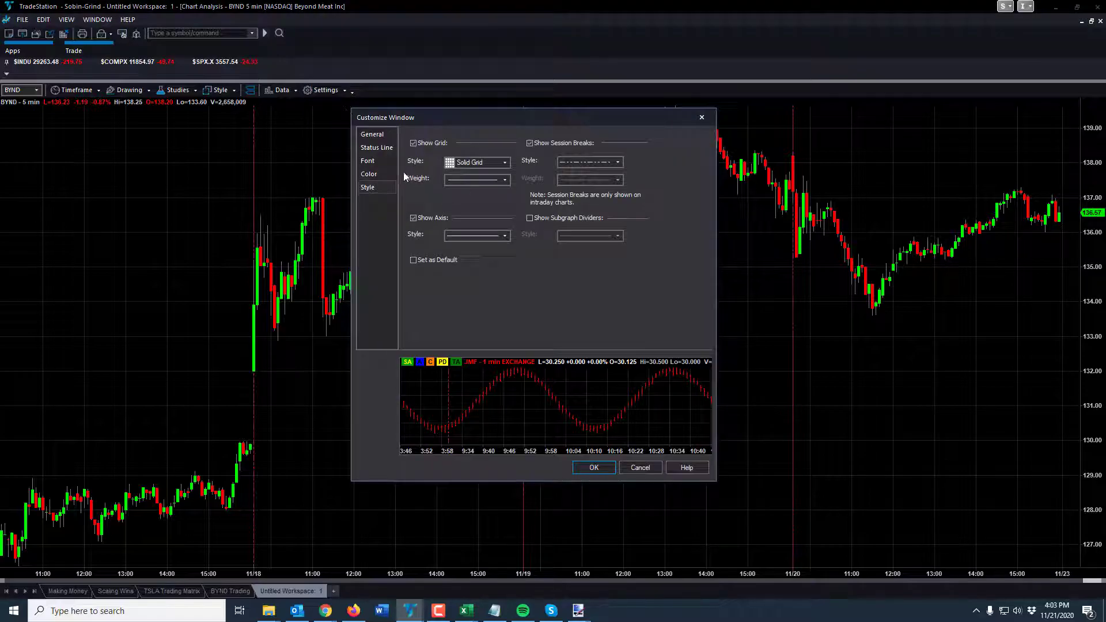
{"action": "left_click", "coordinate": [477, 163]}
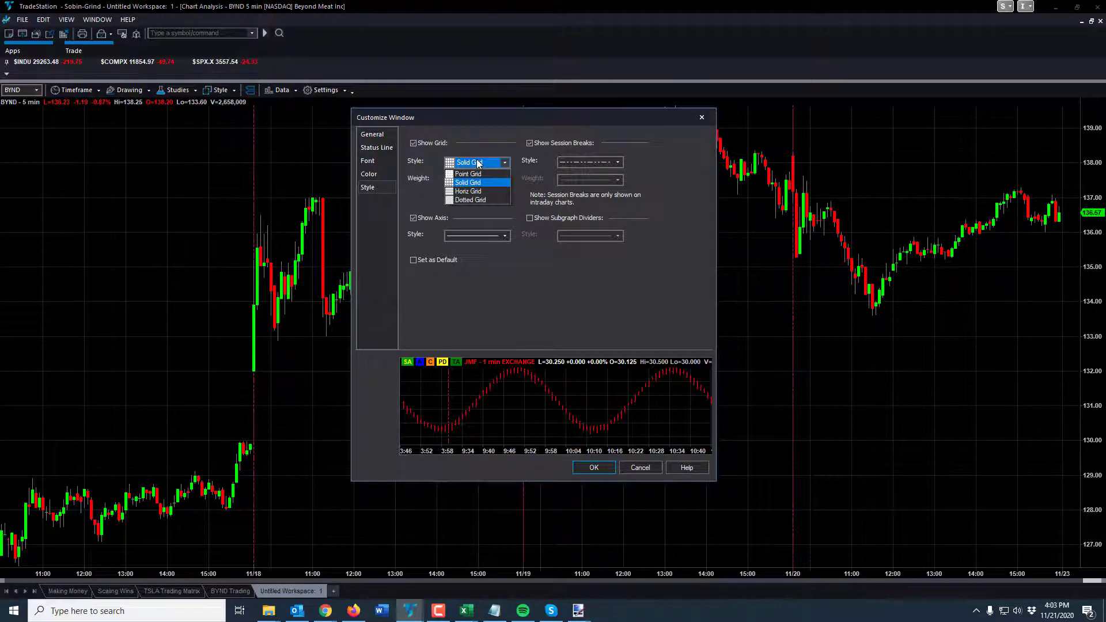
{"action": "left_click", "coordinate": [473, 191]}
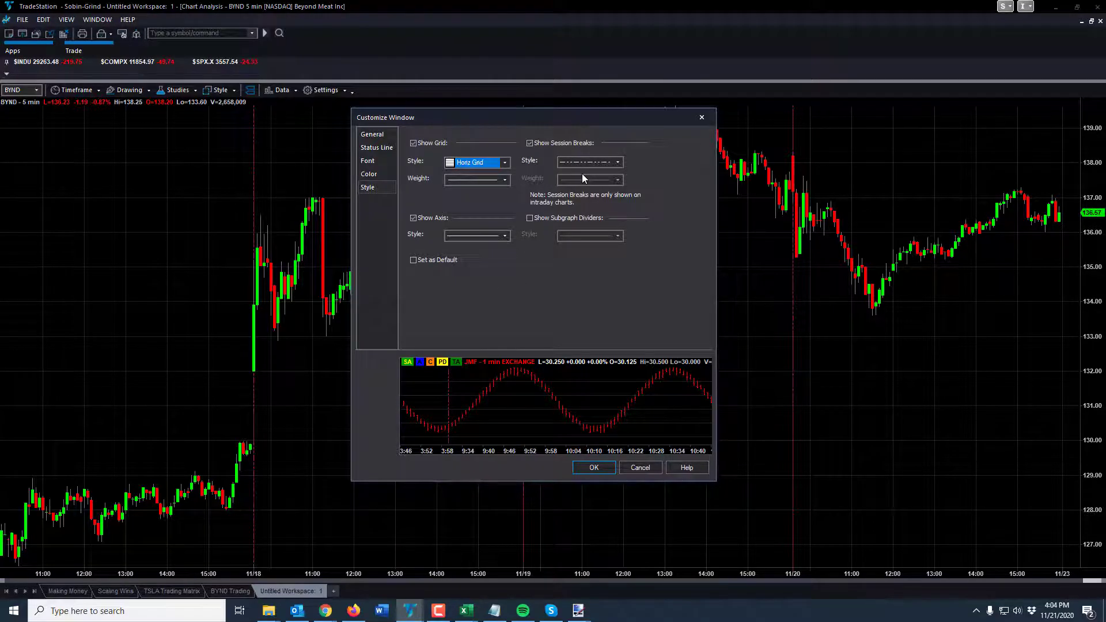
Step: Try the thickest grid line weight, set it back to the thinnest, and apply the chart window's style settings
{"action": "left_click", "coordinate": [505, 180]}
{"action": "left_click", "coordinate": [488, 240]}
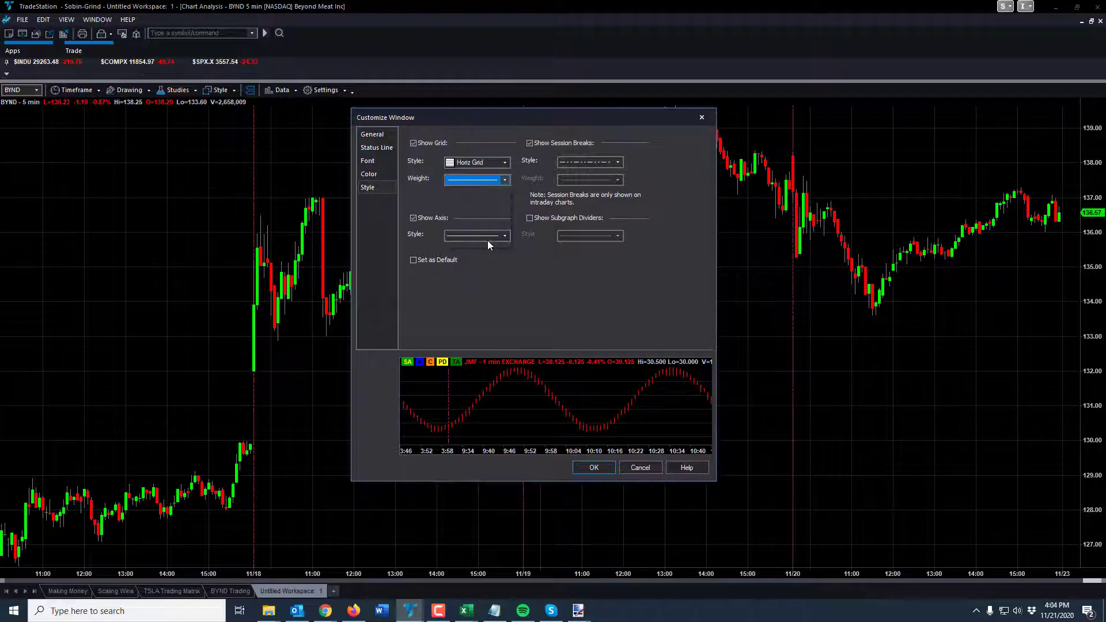
{"action": "left_click", "coordinate": [505, 180]}
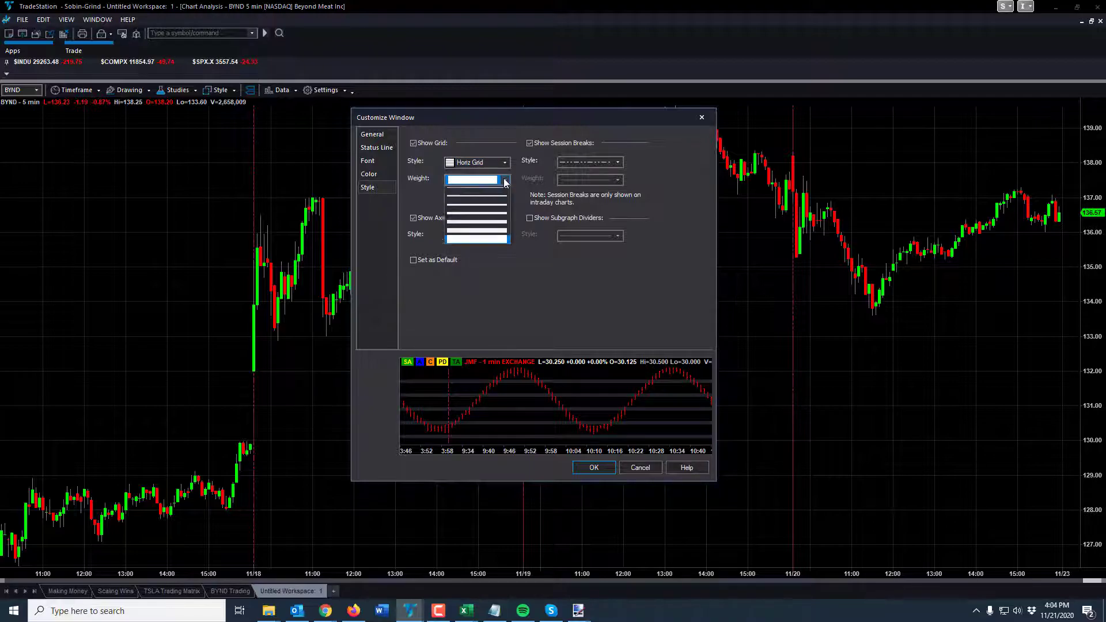
{"action": "left_click", "coordinate": [496, 192]}
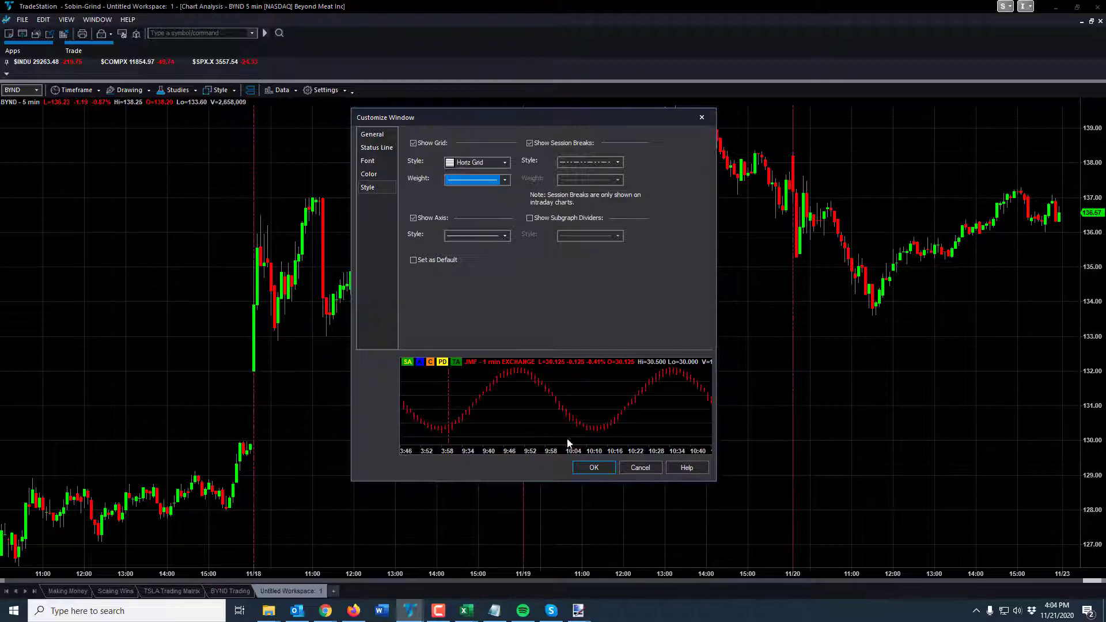
{"action": "left_click", "coordinate": [590, 464]}
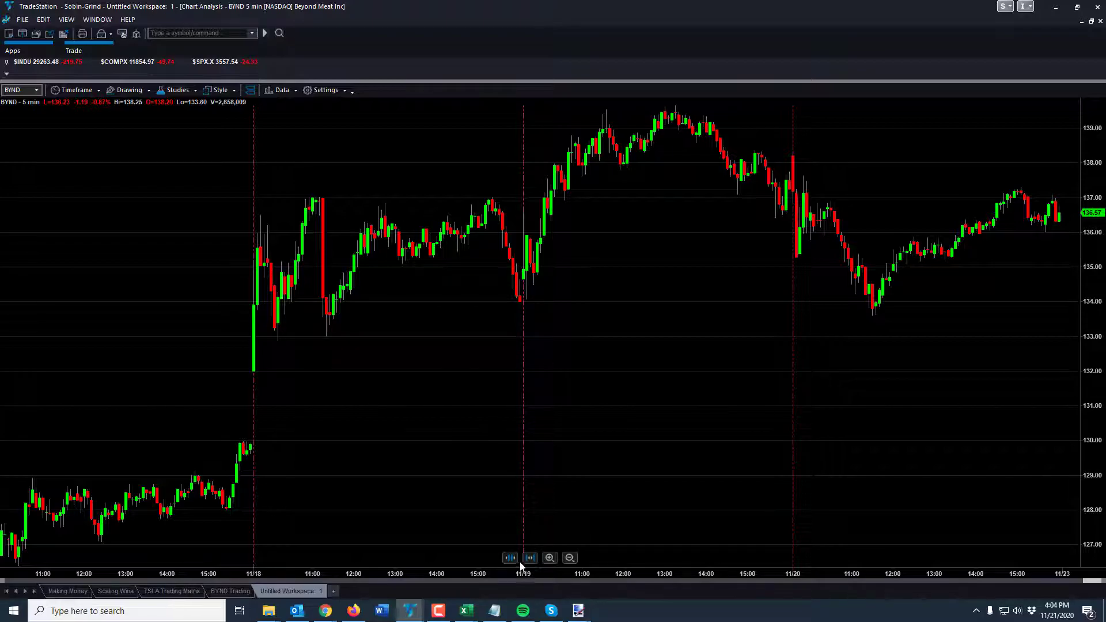
Step: Increase the bar spacing of the BYND chart by four increments
{"action": "left_click", "coordinate": [528, 558]}
{"action": "left_click", "coordinate": [528, 558]}
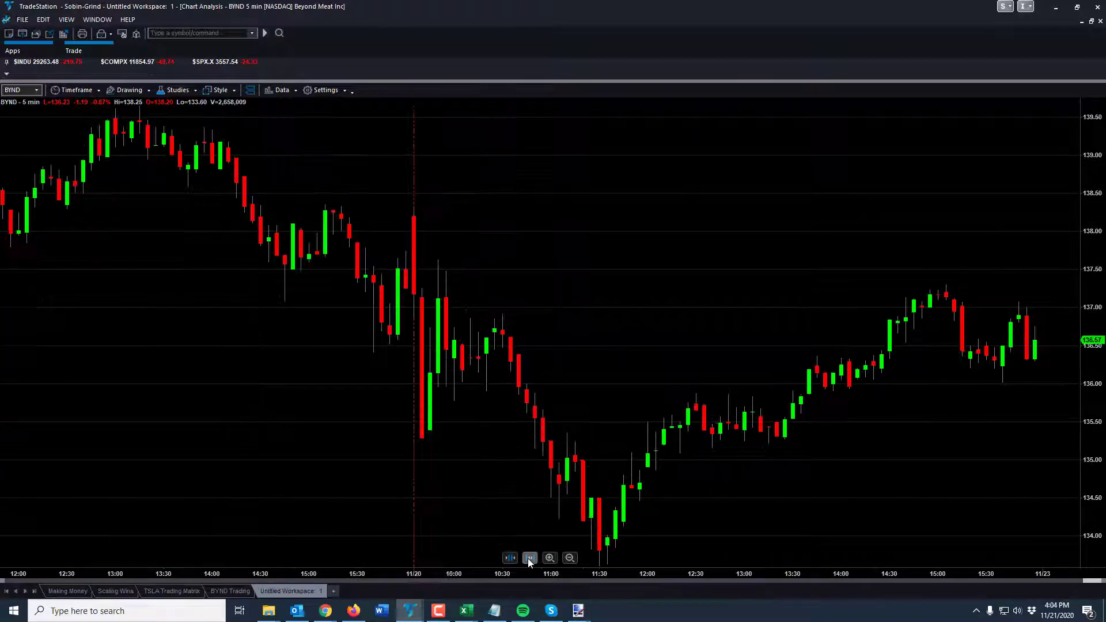
{"action": "left_click", "coordinate": [528, 558]}
{"action": "left_click", "coordinate": [528, 558]}
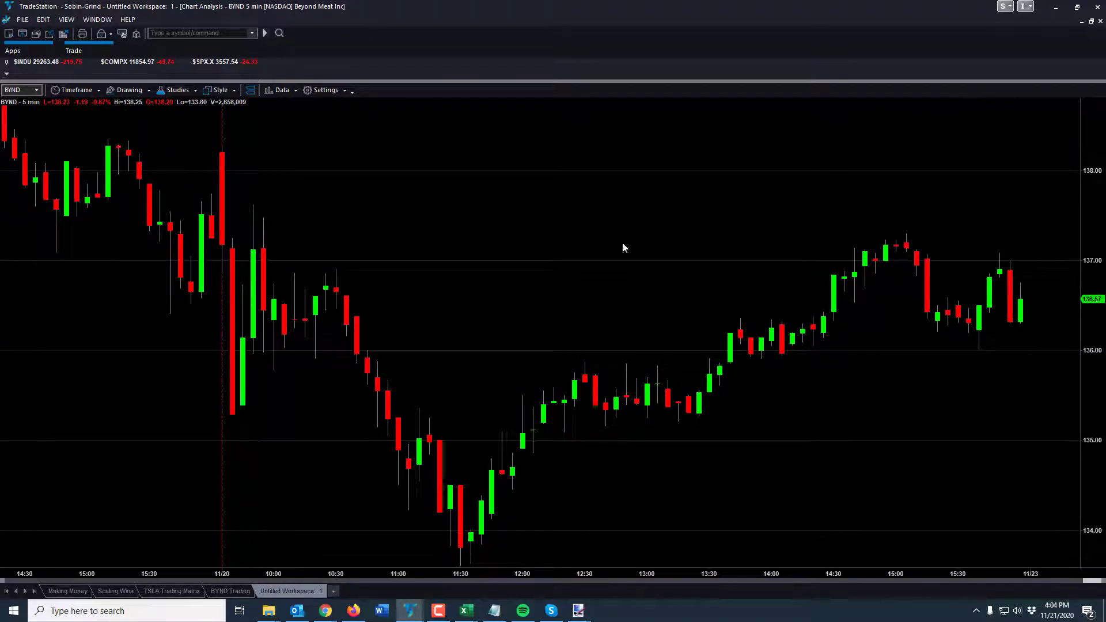
Step: Look over the charts in the Making Money workspace and return to the untitled workspace
{"action": "left_click", "coordinate": [67, 593]}
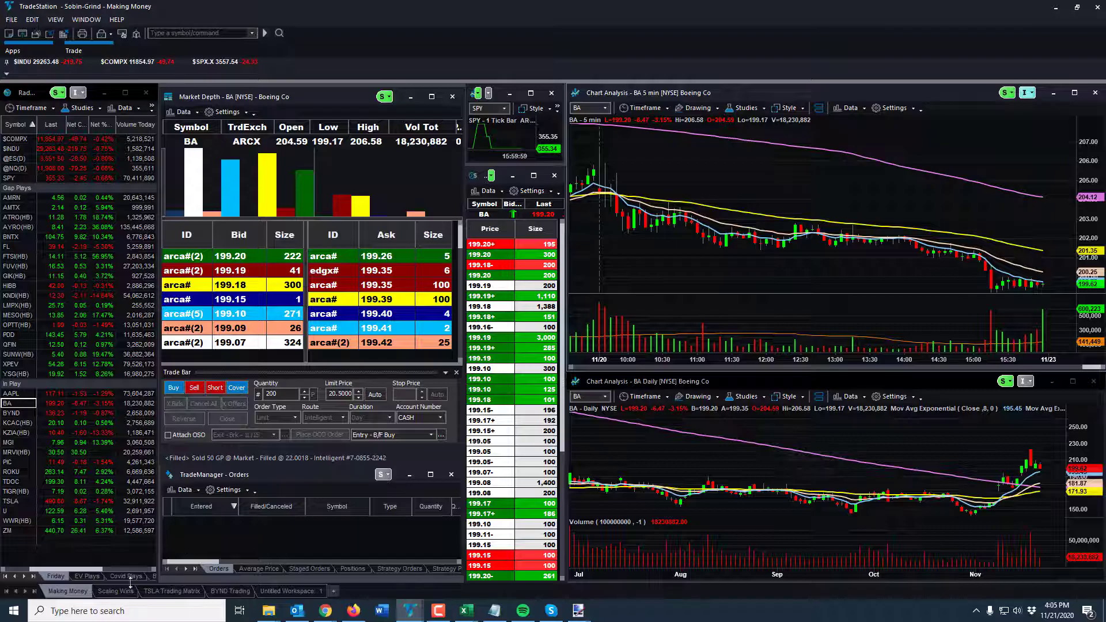
{"action": "left_click", "coordinate": [293, 591]}
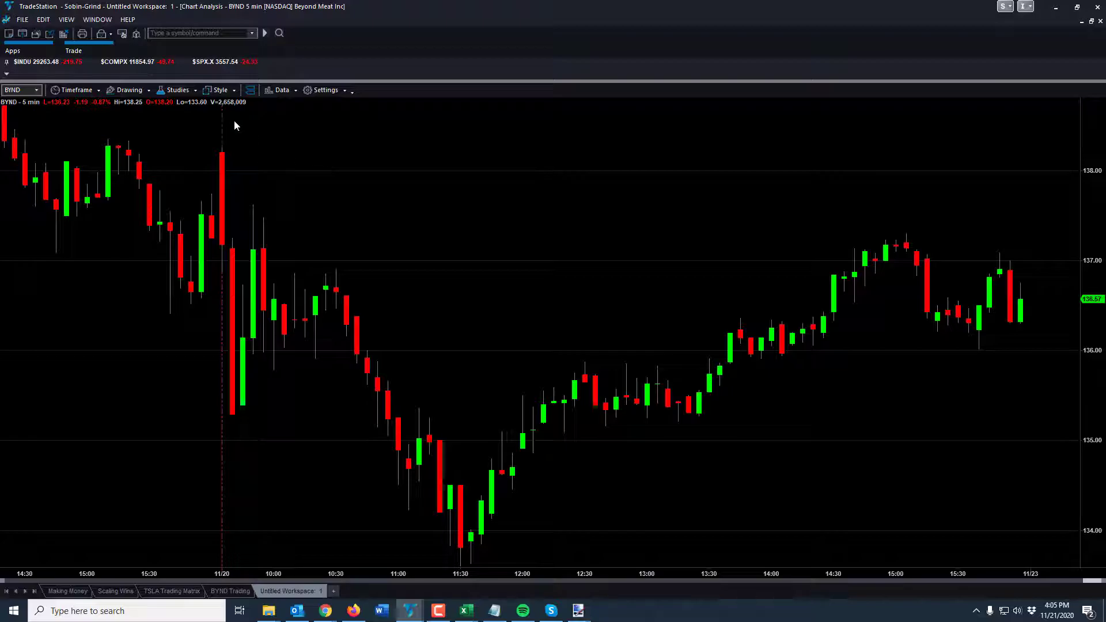
Step: Add the Volume Avg indicator to the BYND chart
{"action": "left_click", "coordinate": [175, 90]}
{"action": "left_click", "coordinate": [181, 103]}
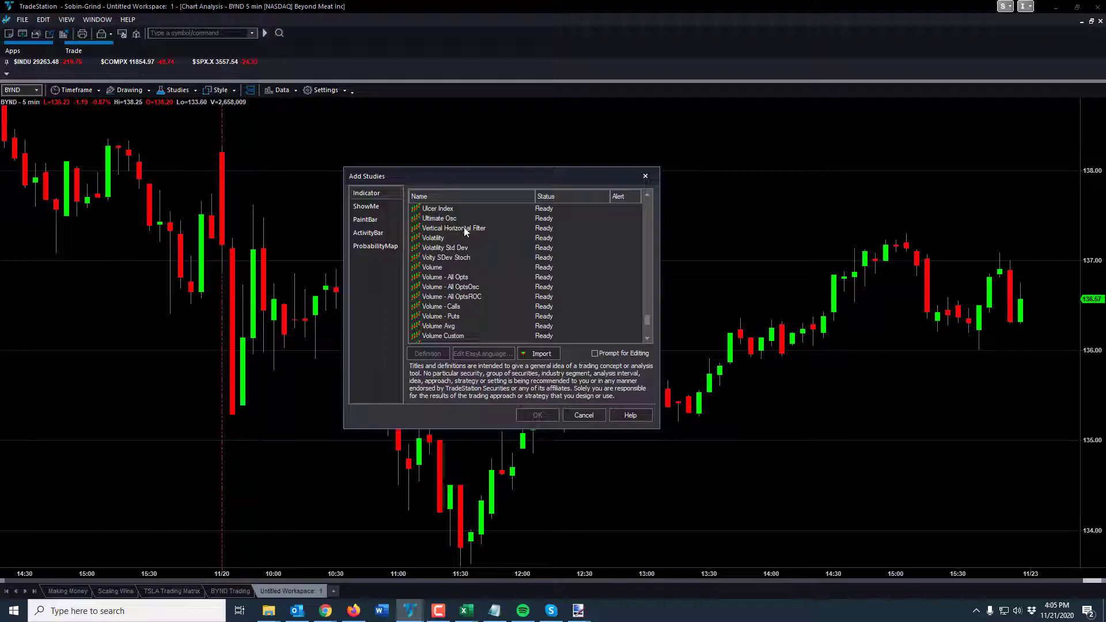
{"action": "scroll", "coordinate": [465, 228], "scroll_direction": "up", "scroll_amount": 2}
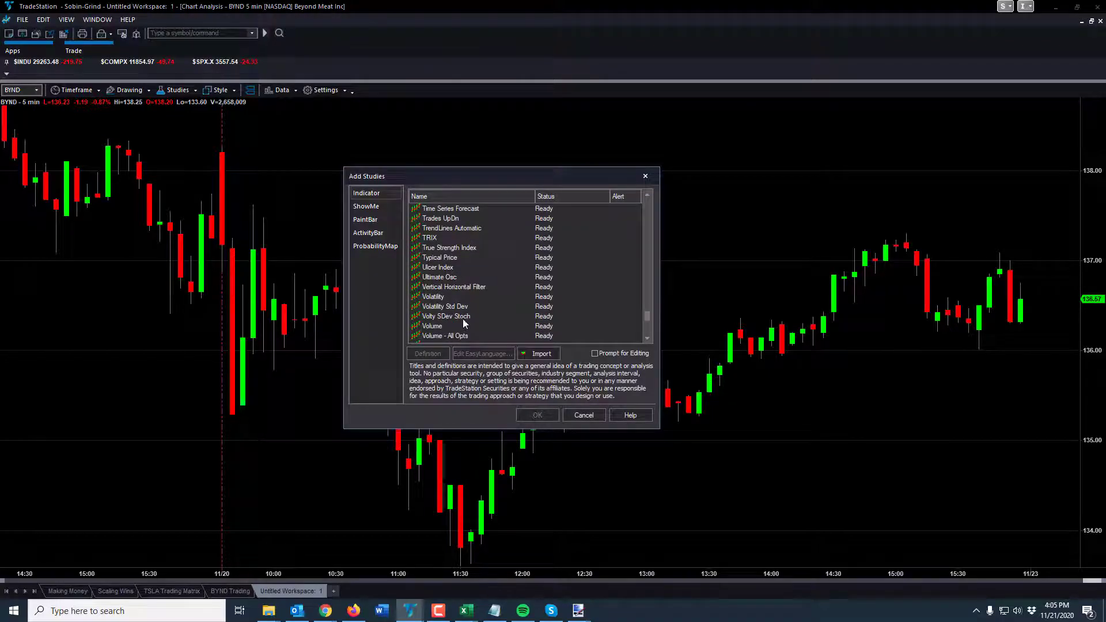
{"action": "scroll", "coordinate": [462, 319], "scroll_direction": "down", "scroll_amount": 2}
{"action": "left_click", "coordinate": [448, 326]}
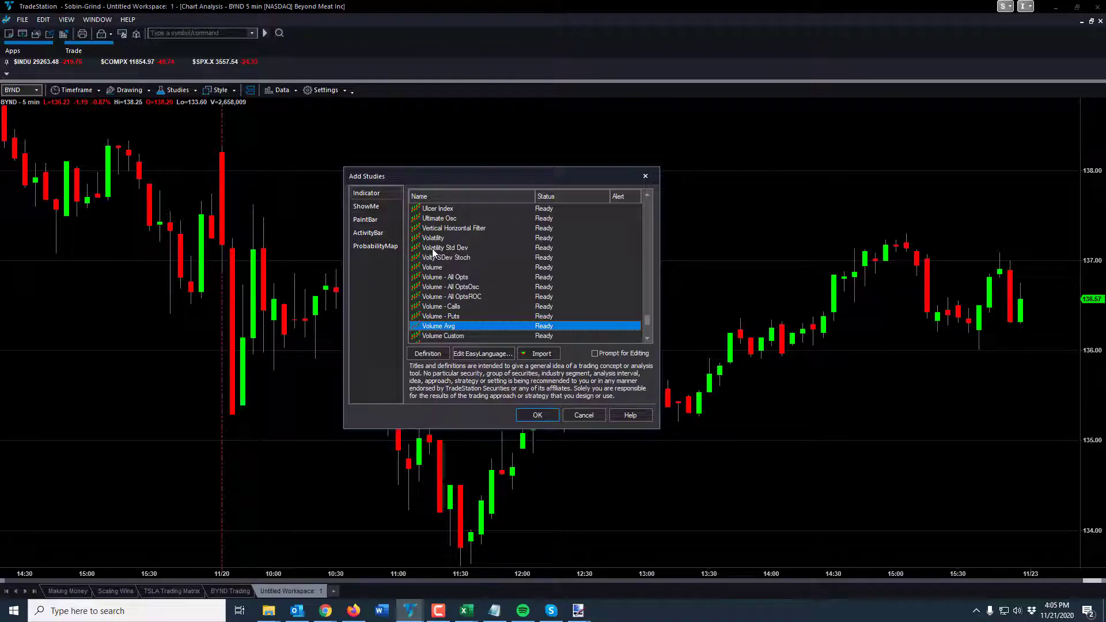
{"action": "left_click", "coordinate": [538, 414]}
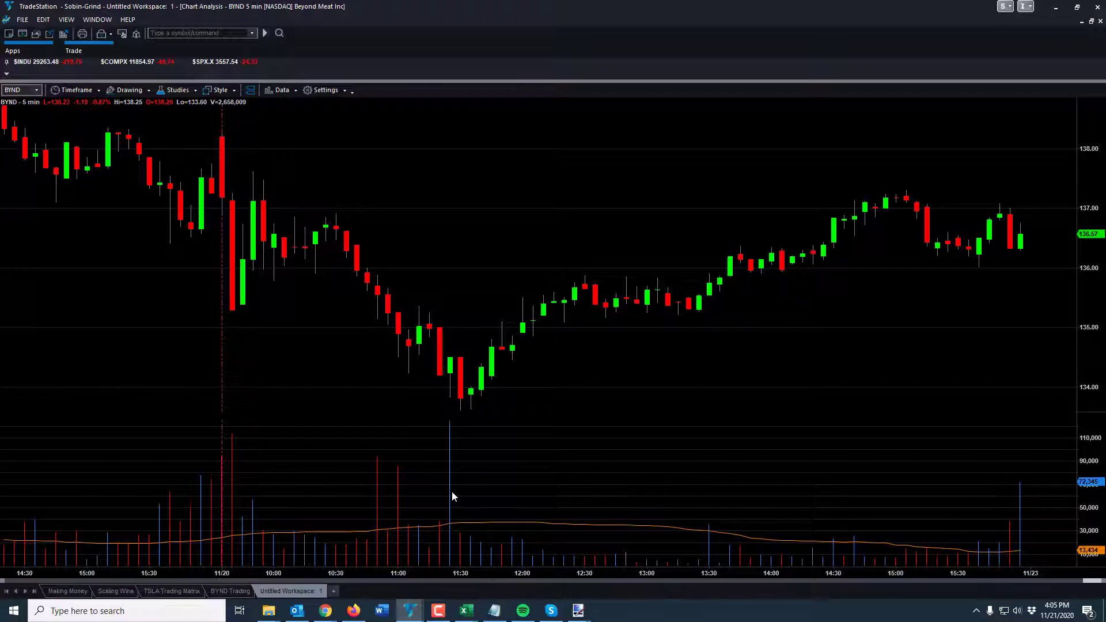
{"action": "mouse_move", "coordinate": [732, 550]}
Step: Switch the chart's symbol to ZM
{"action": "type", "text": "z"}
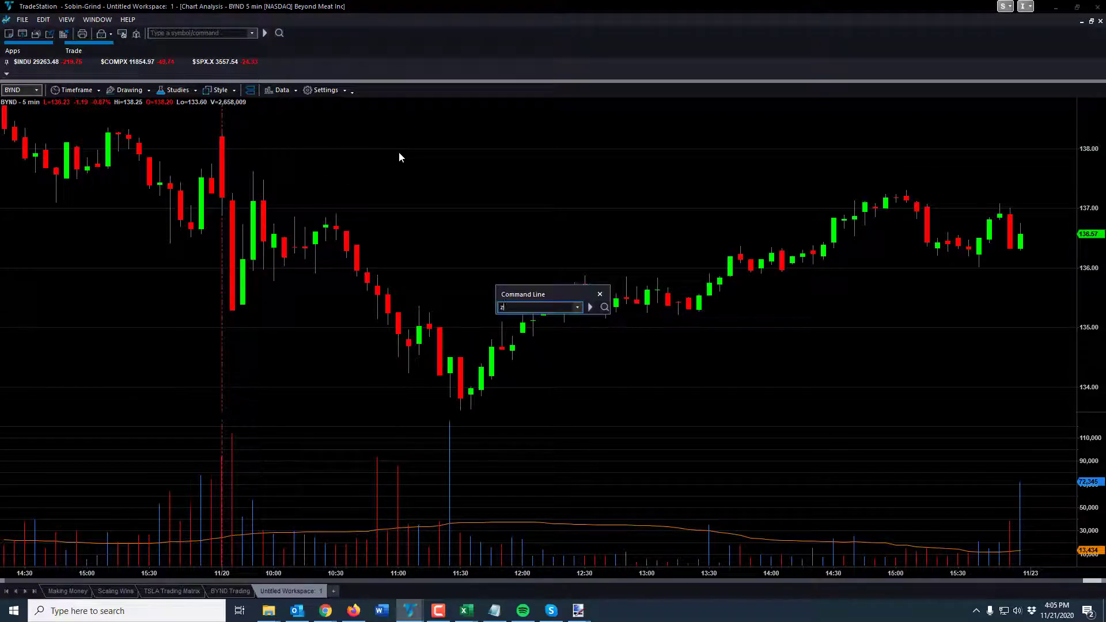
{"action": "type", "text": "m"}
{"action": "key", "text": "Return"}
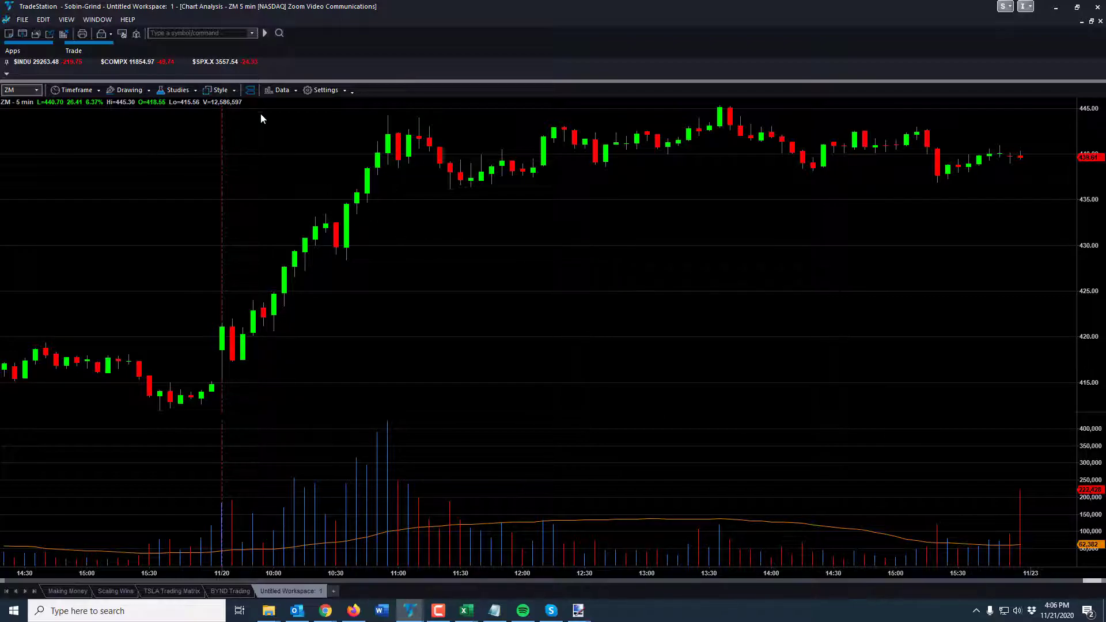
Step: Remove the Volume Avg study from the ZM chart
{"action": "left_click", "coordinate": [281, 90]}
{"action": "left_click", "coordinate": [219, 91]}
{"action": "left_click", "coordinate": [177, 90]}
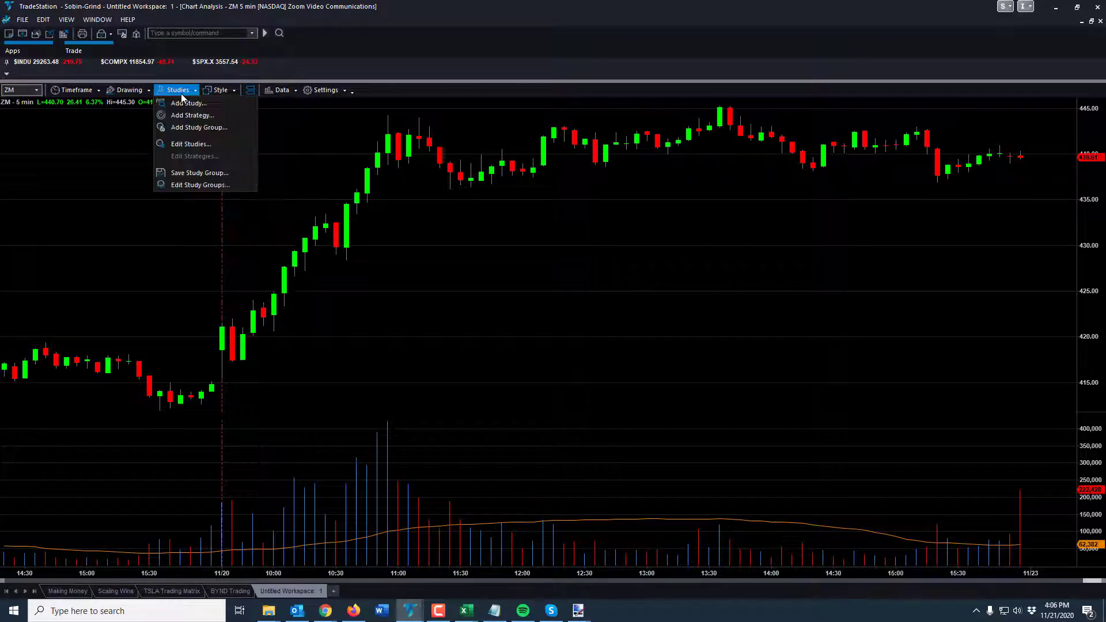
{"action": "left_click", "coordinate": [192, 144]}
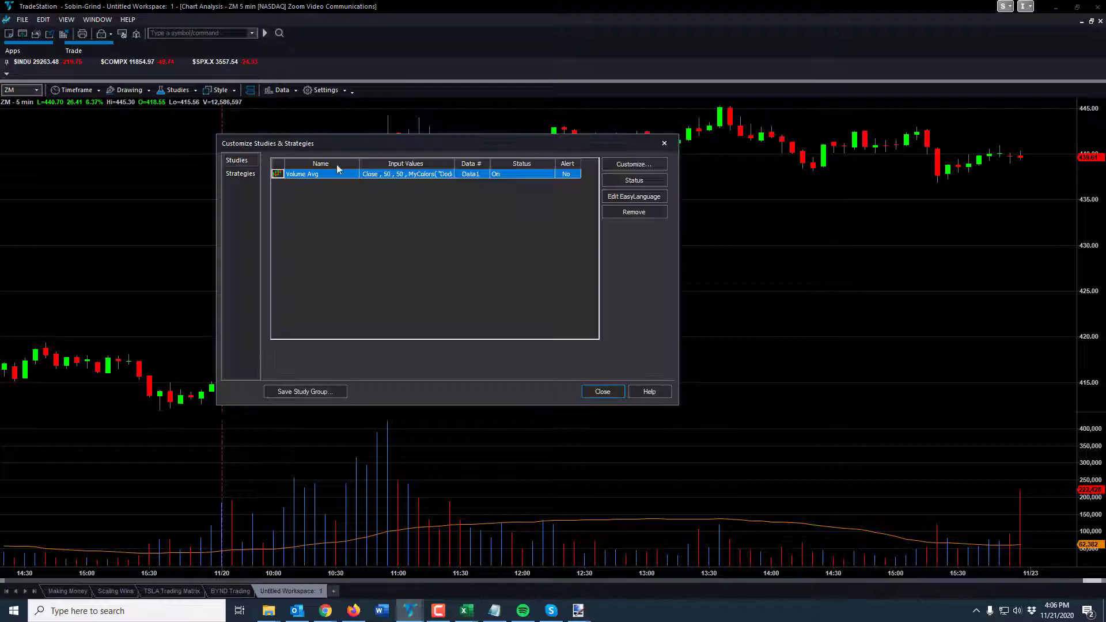
{"action": "left_click", "coordinate": [632, 212]}
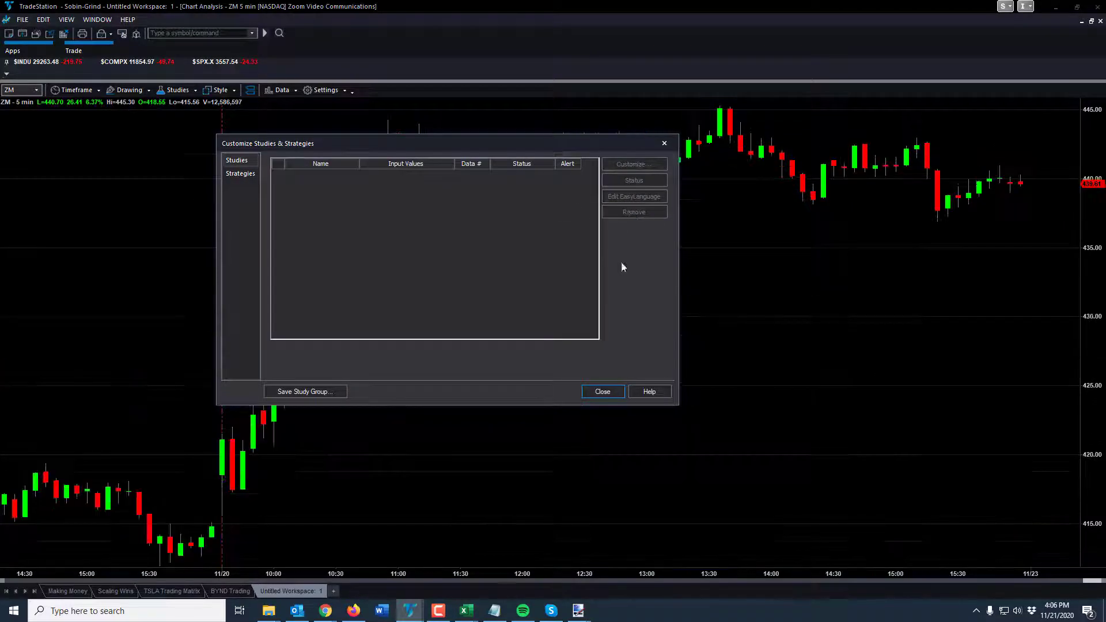
{"action": "left_click", "coordinate": [604, 391]}
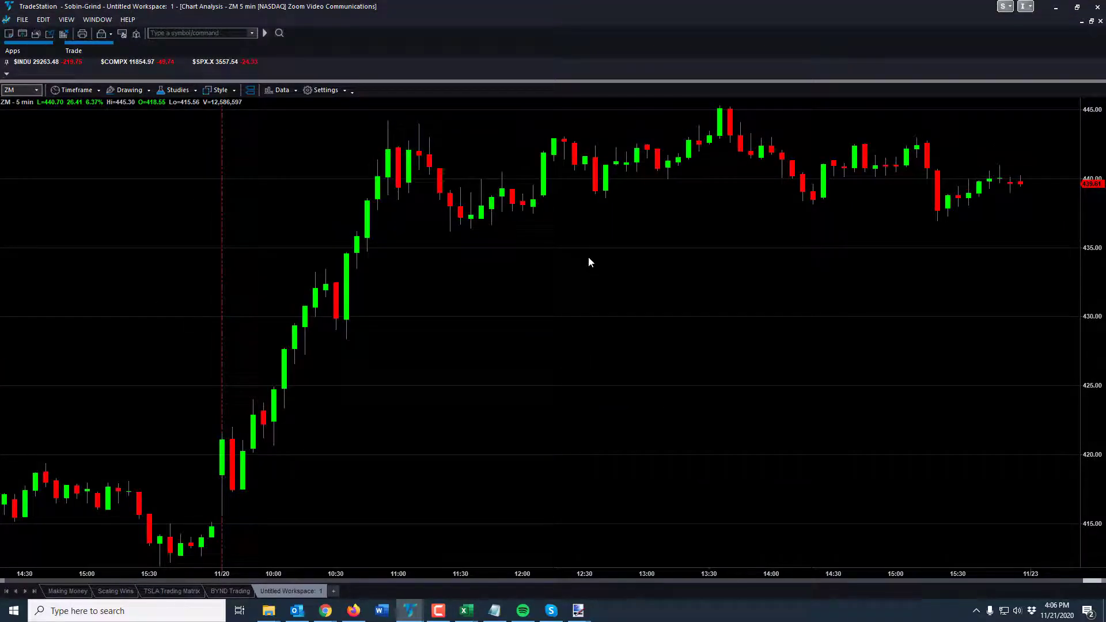
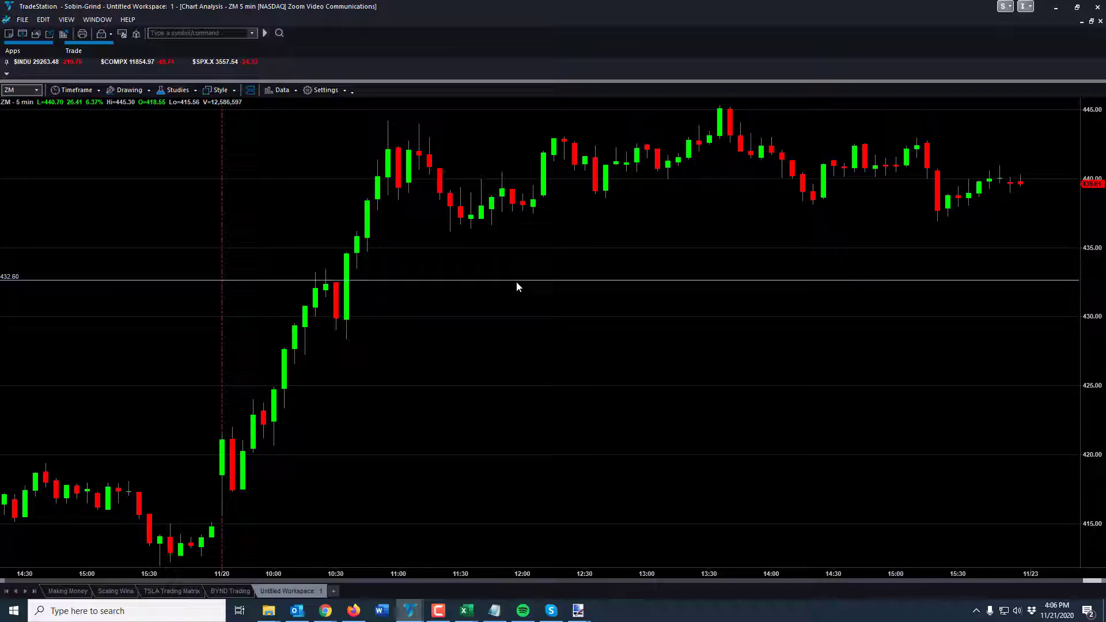
Step: Enable a Breakout intra-bar alert on the horizontal line at 432.60, apply it, and delete the line
{"action": "right_click", "coordinate": [508, 283]}
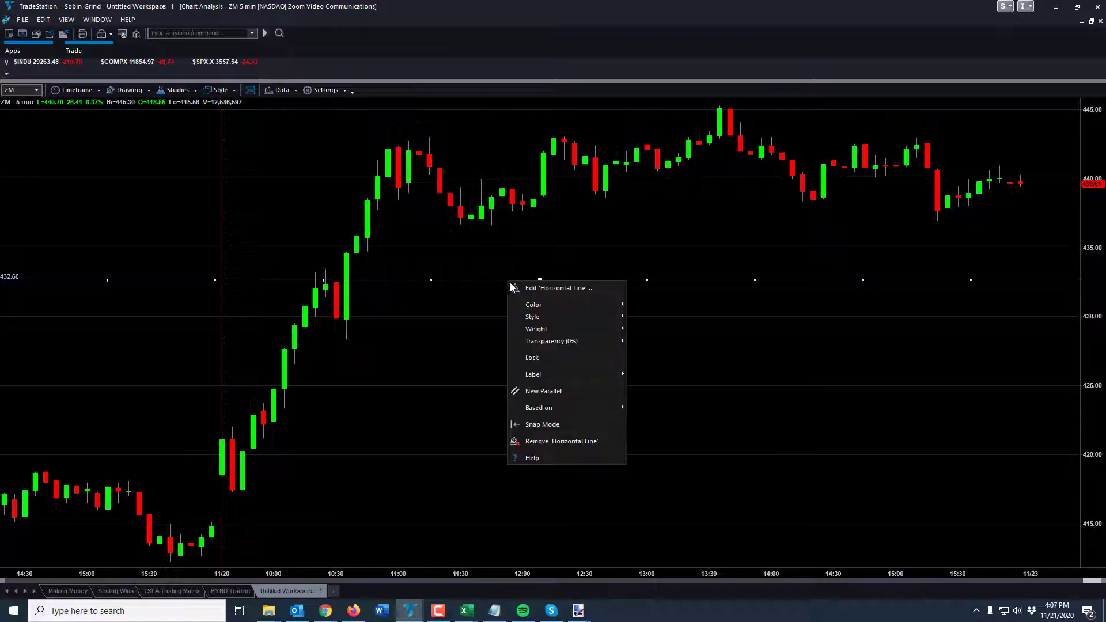
{"action": "left_click", "coordinate": [523, 289]}
{"action": "left_click", "coordinate": [437, 184]}
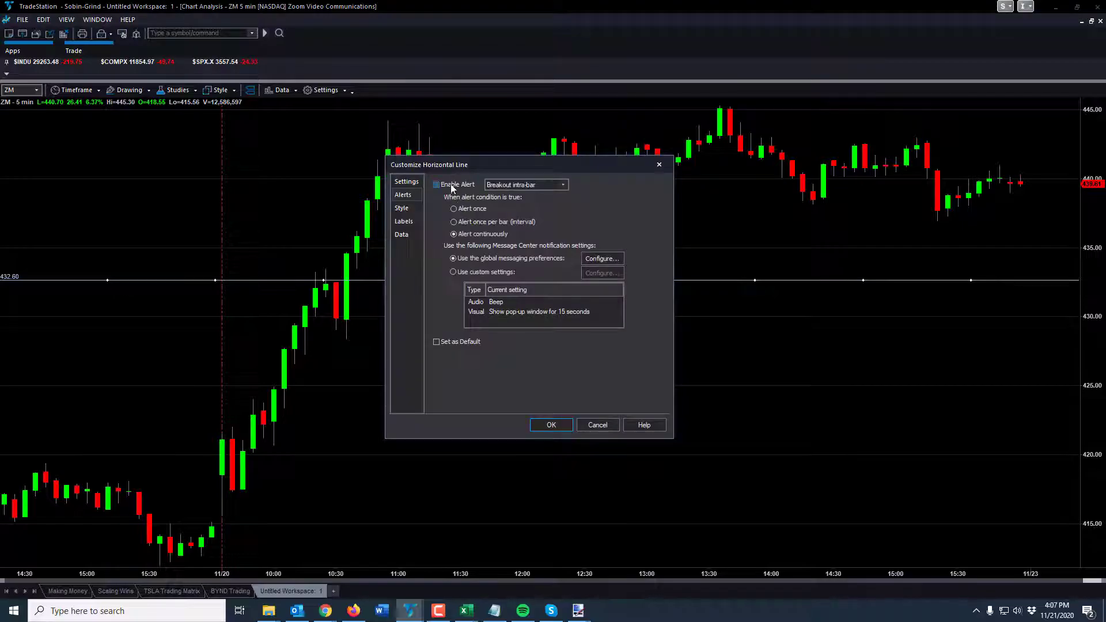
{"action": "left_click", "coordinate": [453, 208]}
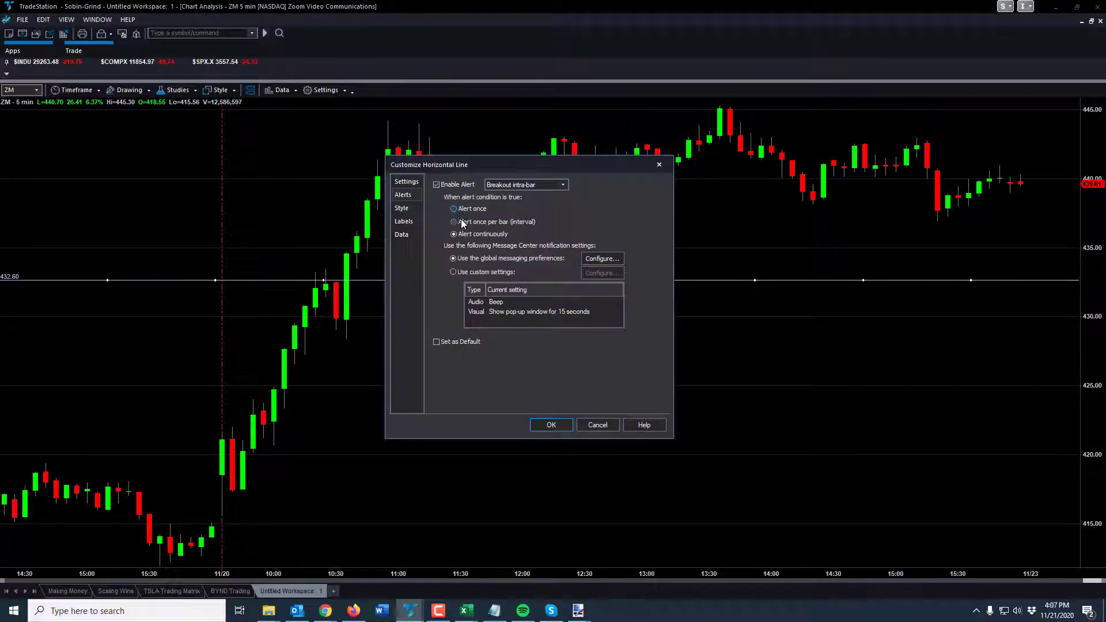
{"action": "left_click", "coordinate": [550, 424]}
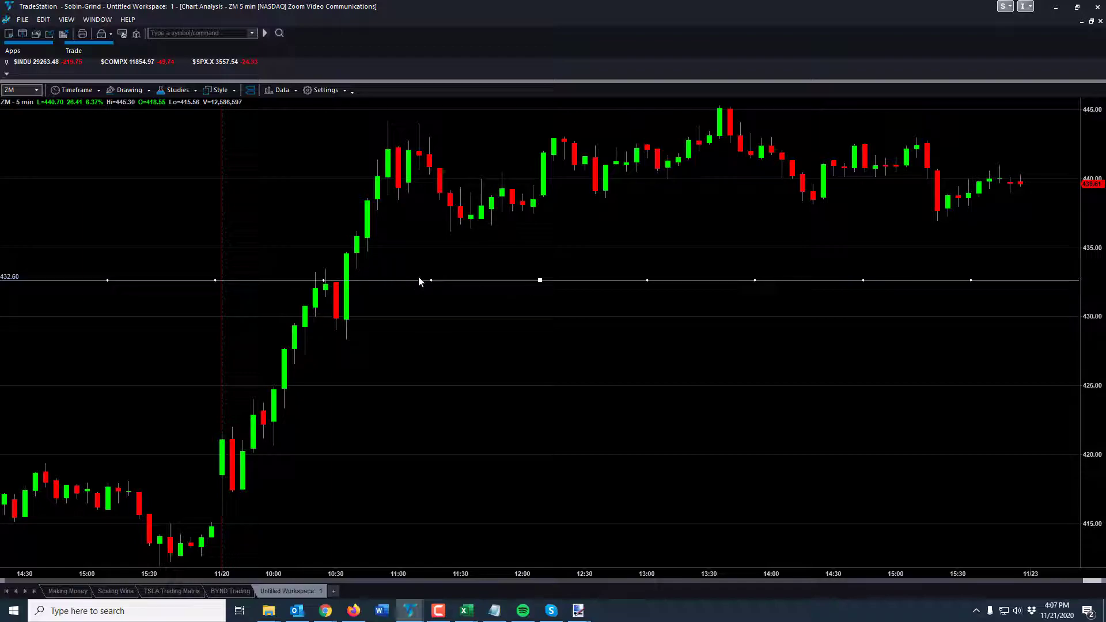
{"action": "key", "text": "Delete"}
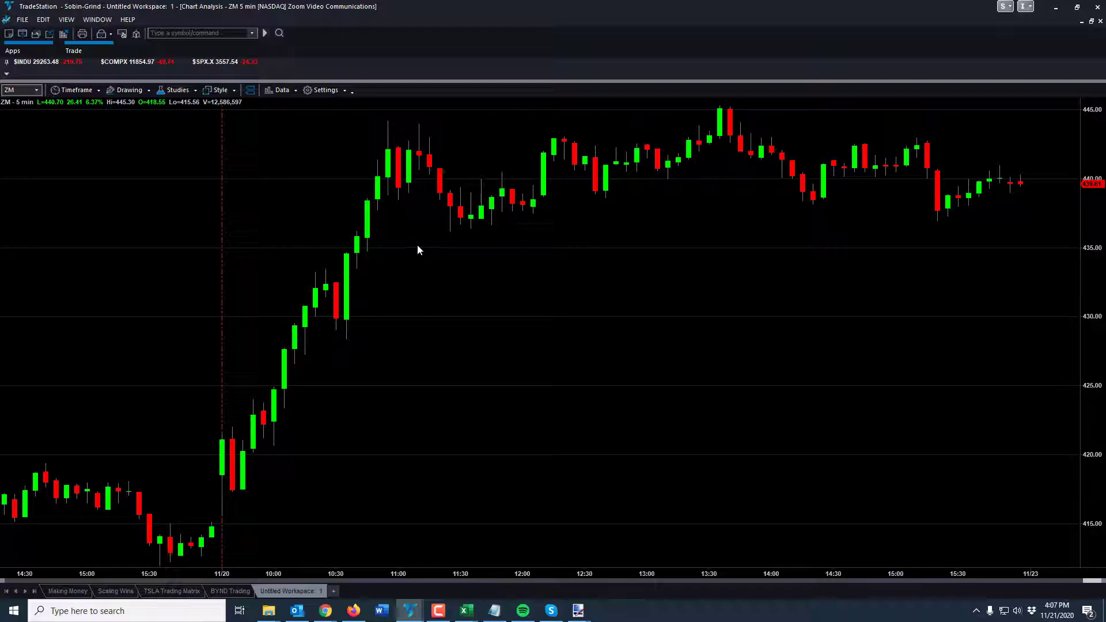
Step: Set the ZM chart window's grid style to Solid Grid
{"action": "mouse_move", "coordinate": [475, 580]}
{"action": "right_click", "coordinate": [277, 248]}
{"action": "left_click", "coordinate": [325, 90]}
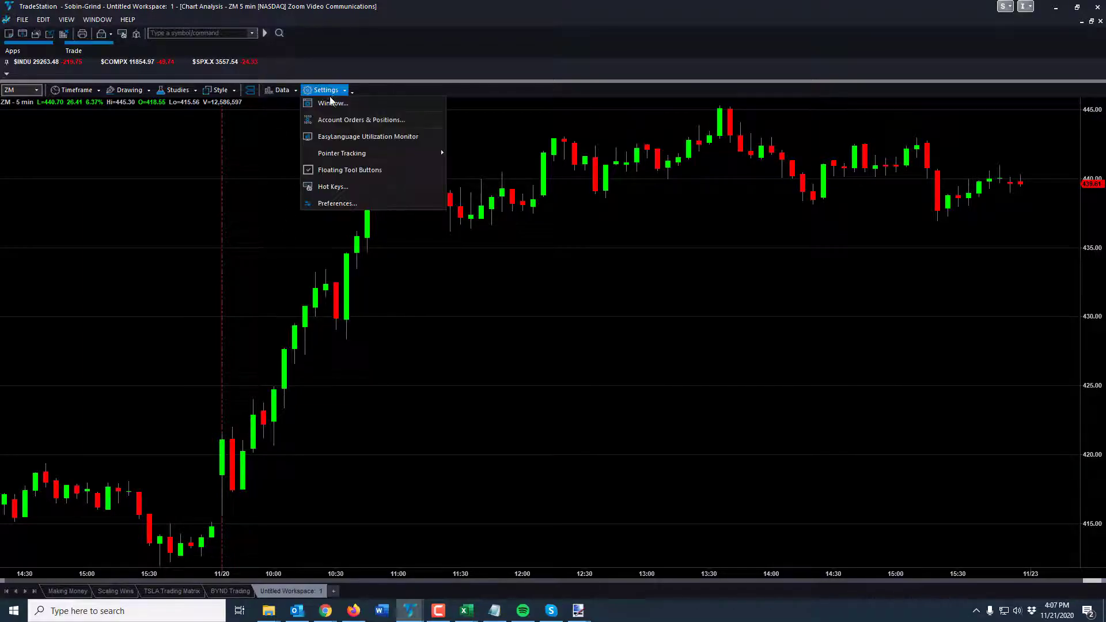
{"action": "left_click", "coordinate": [333, 106]}
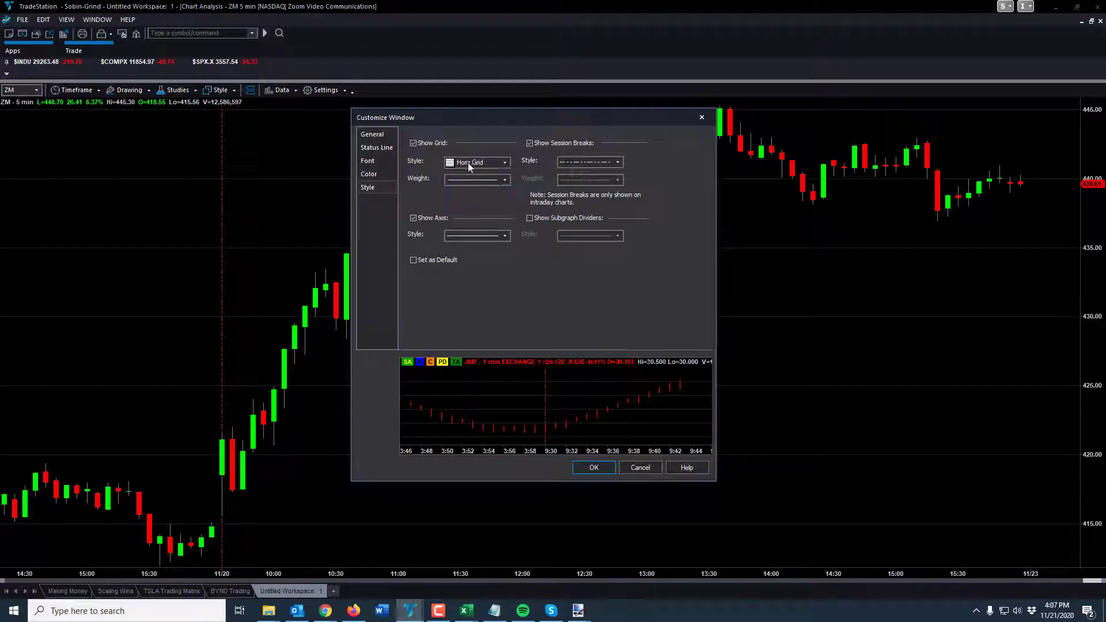
{"action": "left_click", "coordinate": [467, 162]}
{"action": "left_click", "coordinate": [468, 182]}
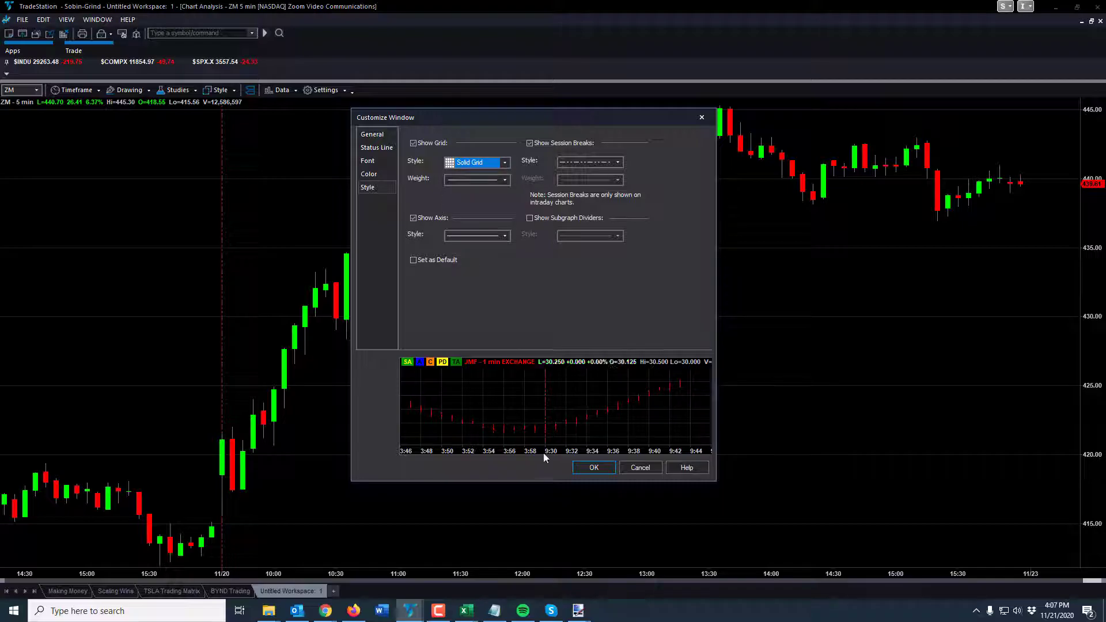
{"action": "left_click", "coordinate": [589, 466]}
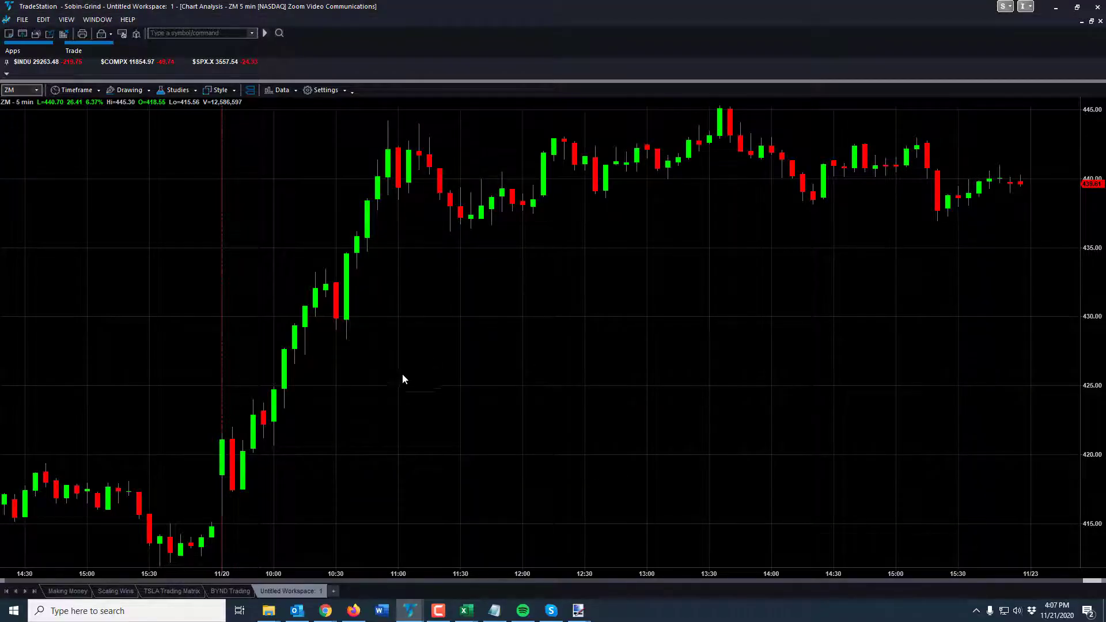
{"action": "mouse_move", "coordinate": [467, 547]}
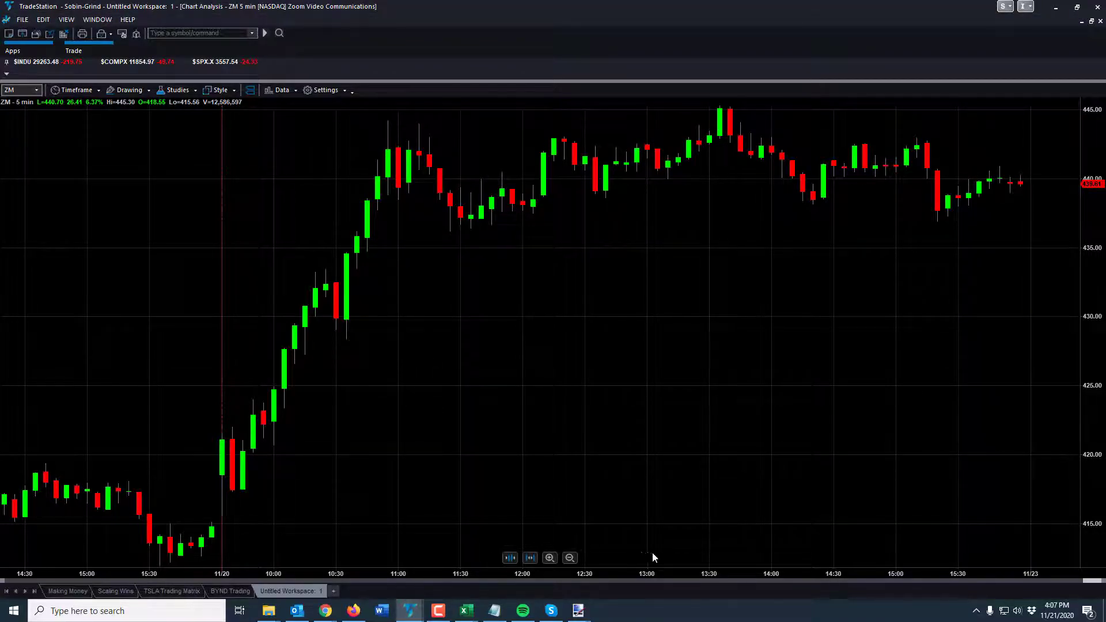
Step: Restore the ZM chart to a floating window, set its grid style to Horiz Grid, and maximize it again
{"action": "left_click", "coordinate": [1090, 21]}
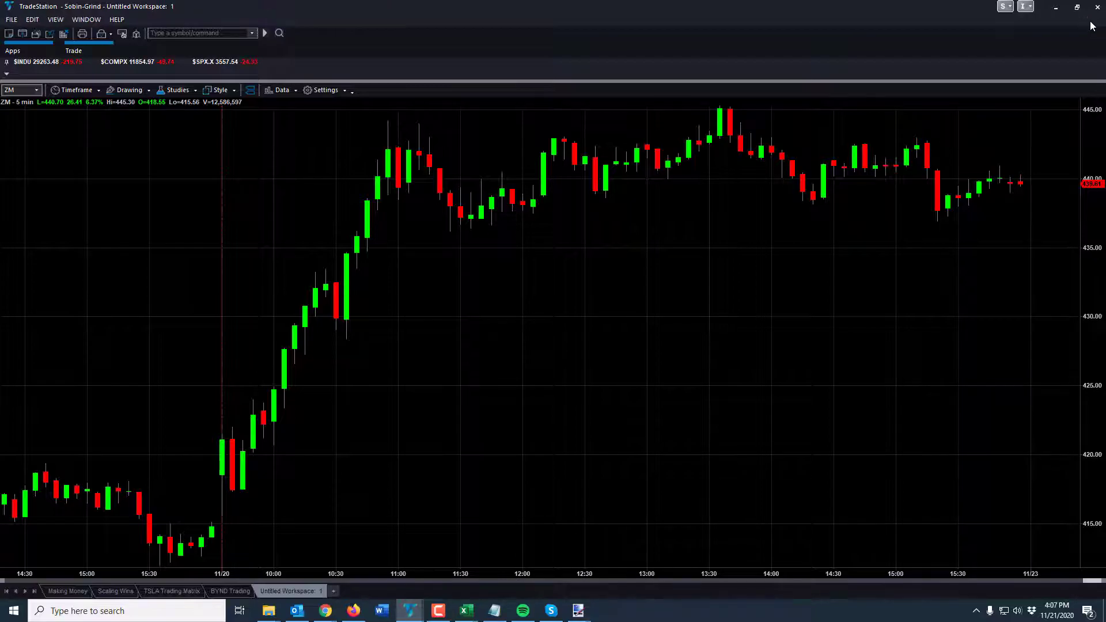
{"action": "mouse_move", "coordinate": [396, 430]}
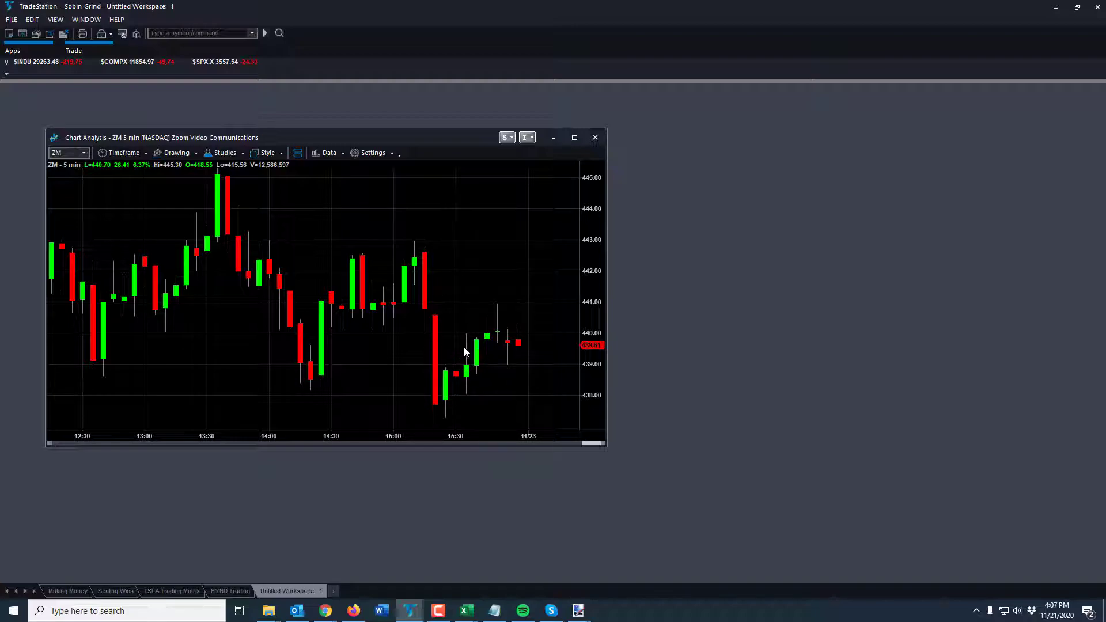
{"action": "right_click", "coordinate": [360, 220]}
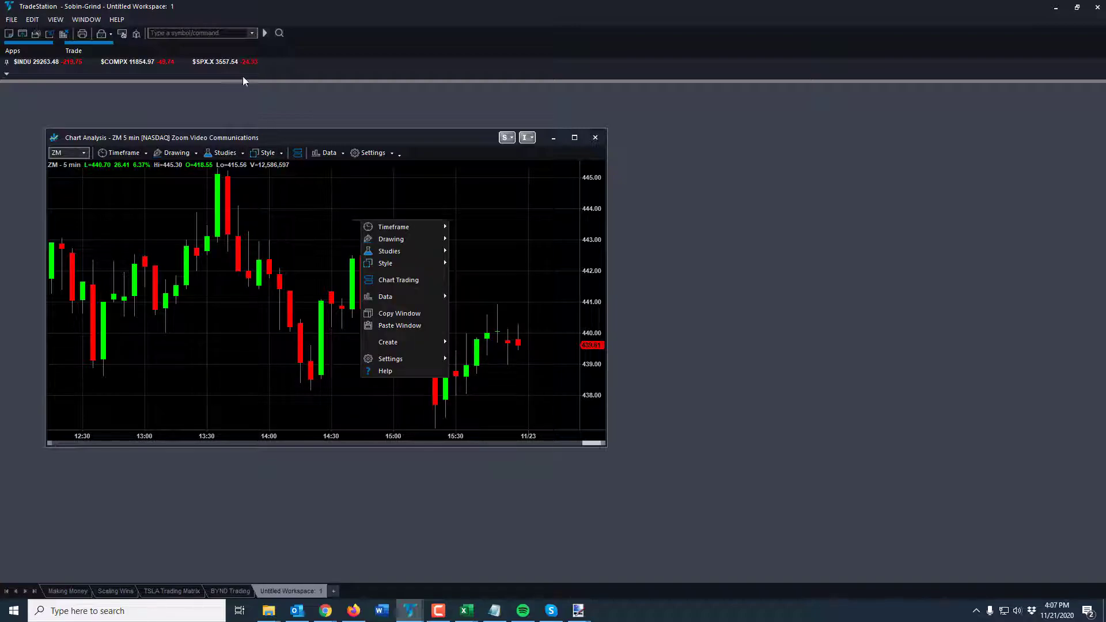
{"action": "left_click", "coordinate": [365, 155]}
{"action": "left_click", "coordinate": [378, 164]}
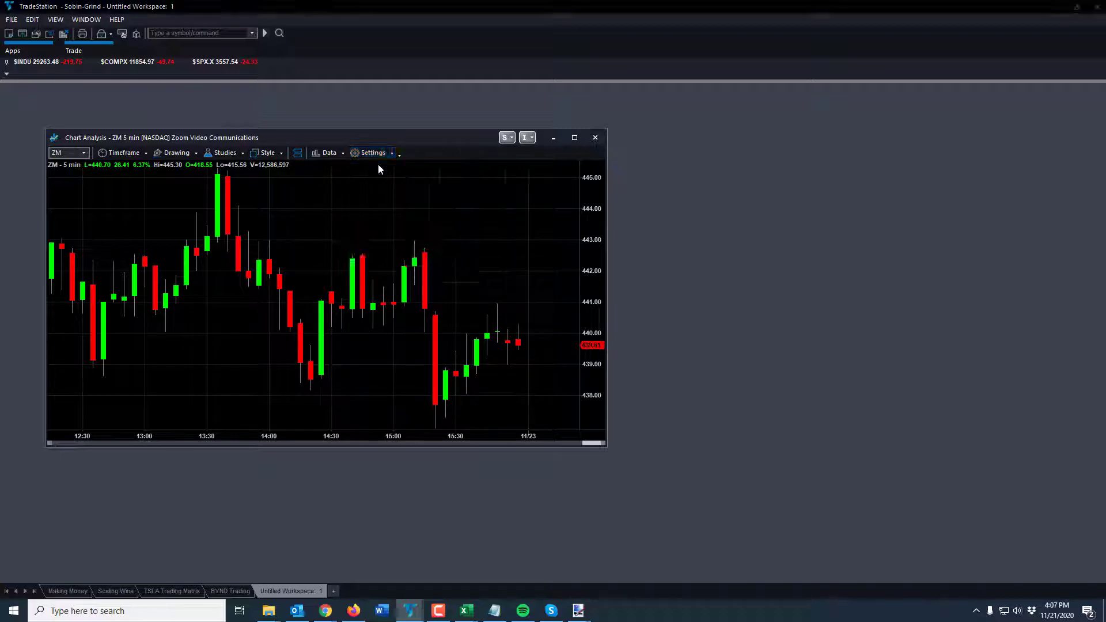
{"action": "left_click", "coordinate": [469, 162]}
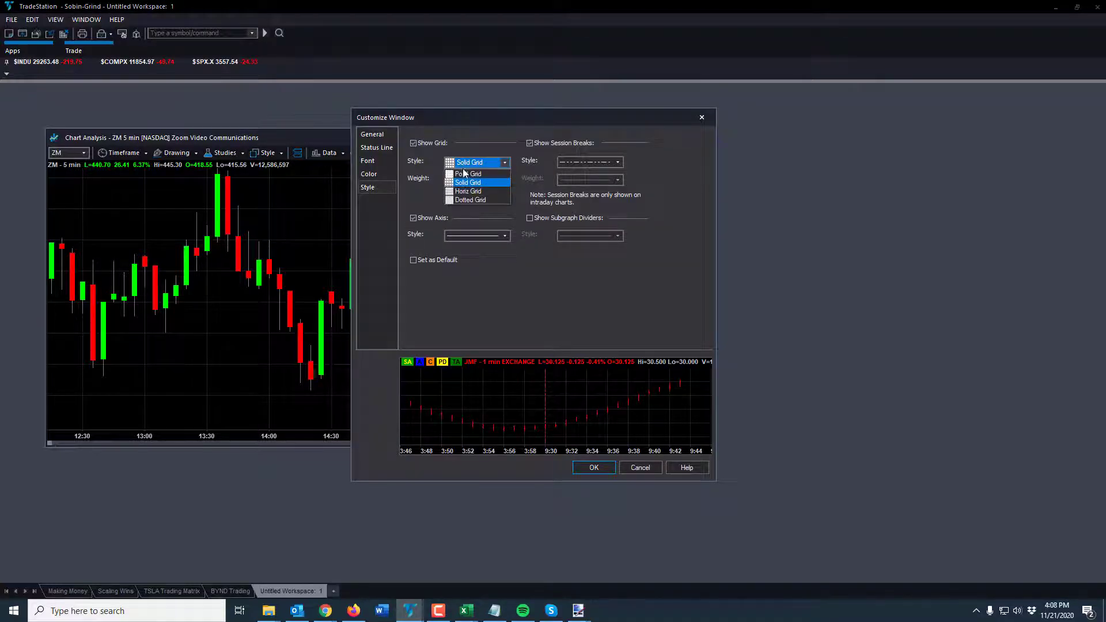
{"action": "left_click", "coordinate": [468, 191]}
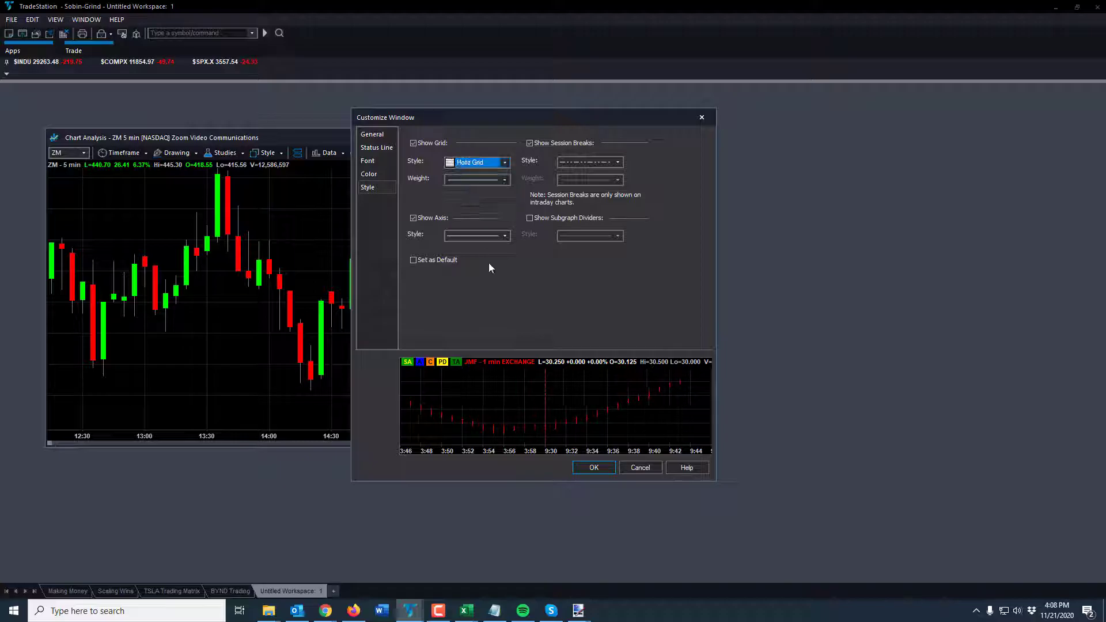
{"action": "left_click", "coordinate": [596, 466]}
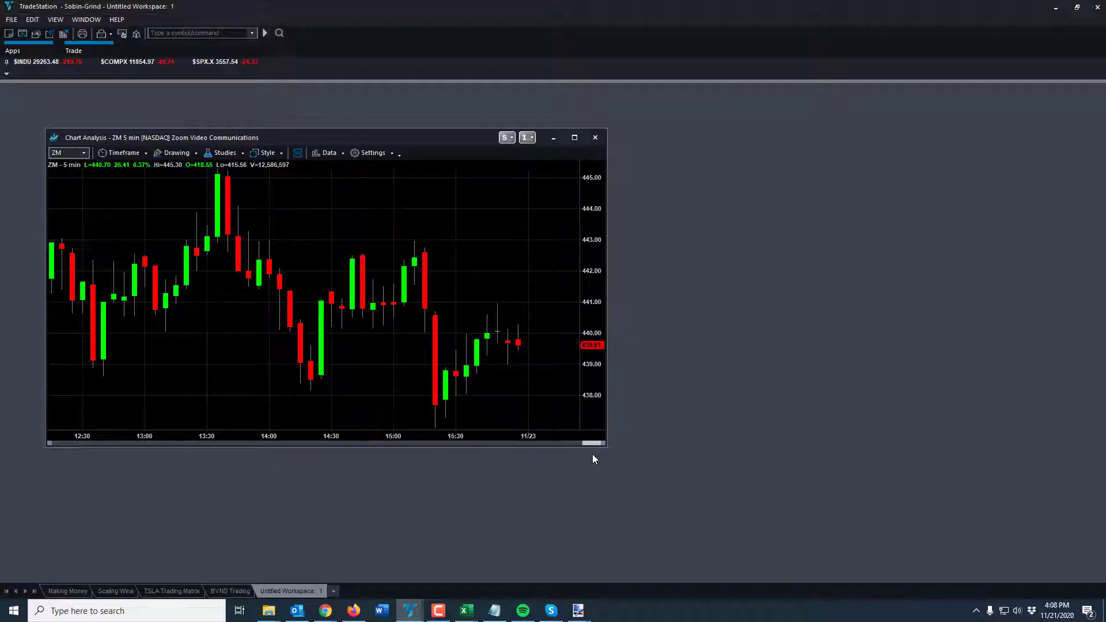
{"action": "double_click", "coordinate": [437, 136]}
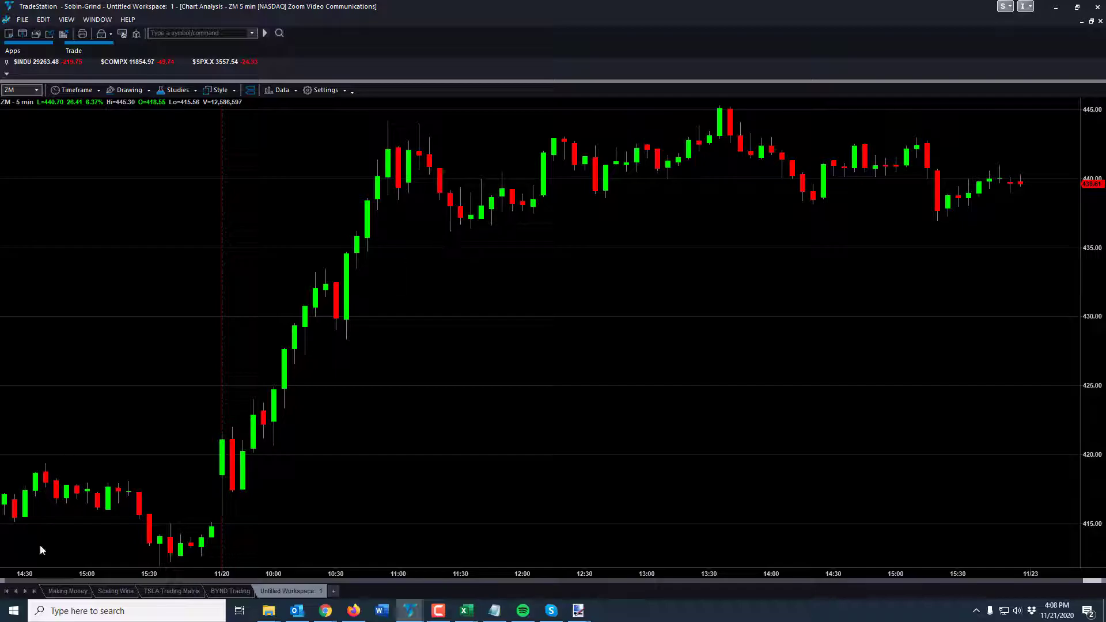
Step: Switch to the Making Money workspace, maximize its BA 5-minute chart and change the symbol to ZM
{"action": "left_click", "coordinate": [67, 591]}
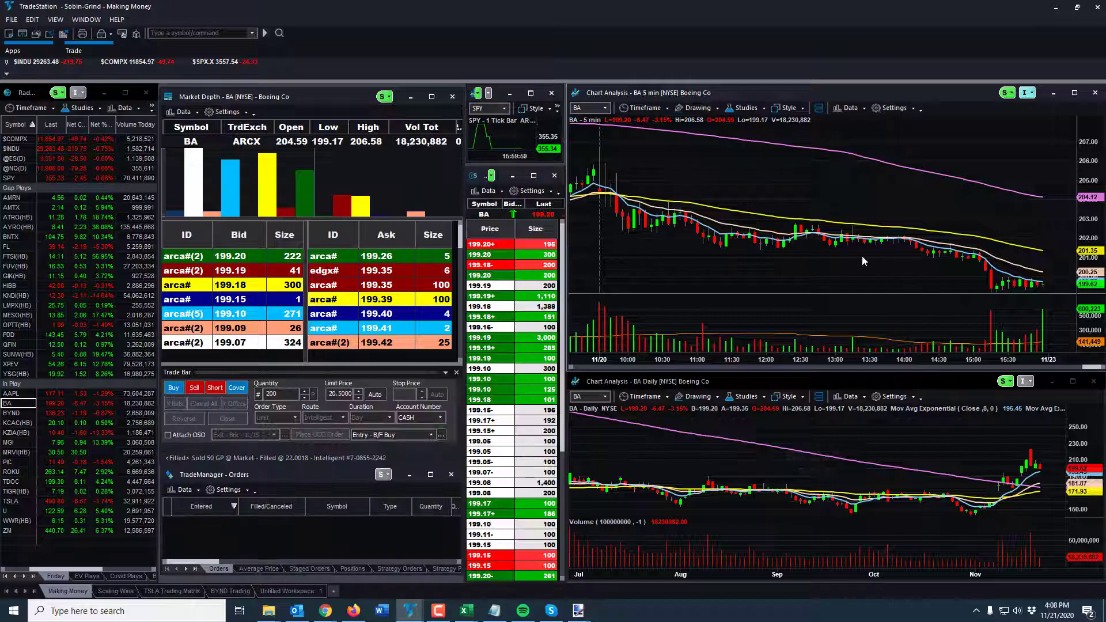
{"action": "left_click", "coordinate": [1074, 93]}
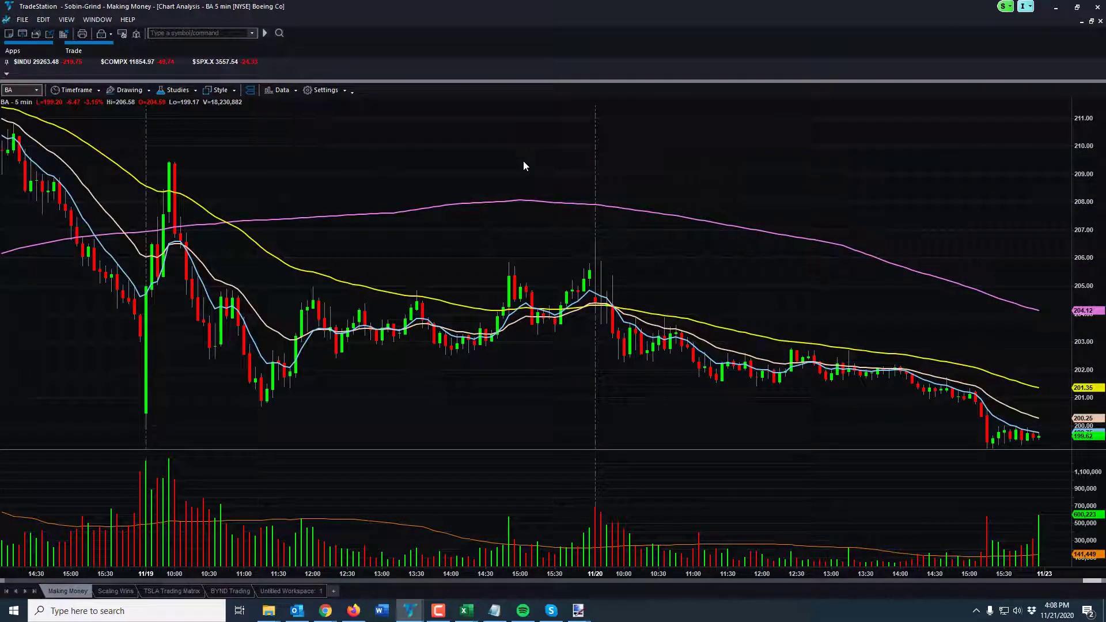
{"action": "type", "text": "ZM"}
{"action": "key", "text": "Return"}
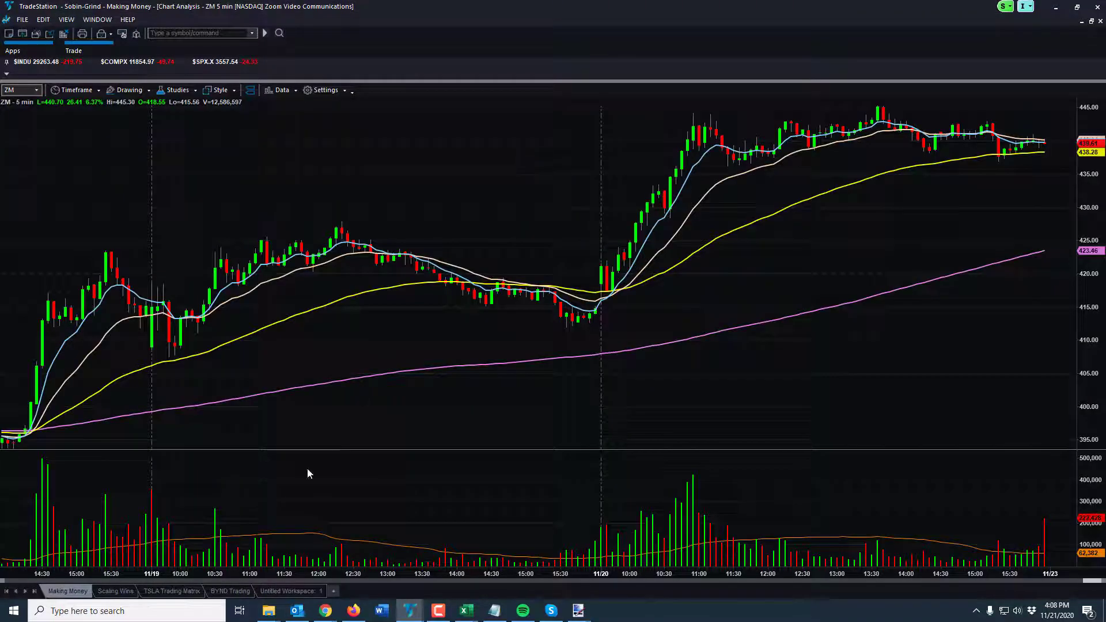
Step: Return to Untitled Workspace: 1 and tighten the ZM chart's bar spacing until the whole 11/19 session fits
{"action": "left_click", "coordinate": [286, 590]}
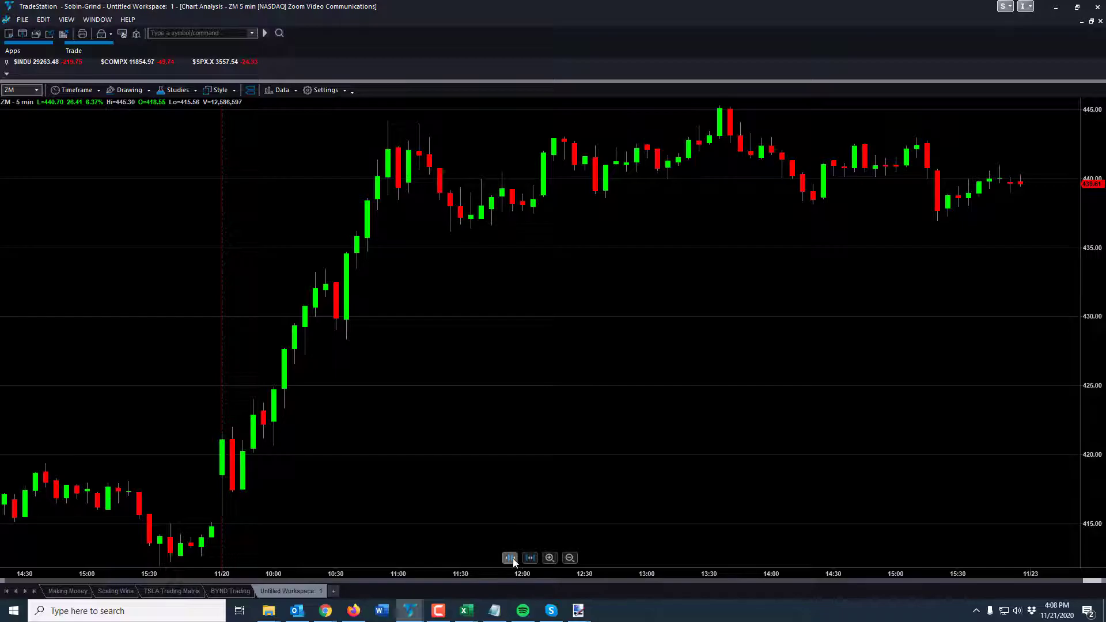
{"action": "left_click", "coordinate": [511, 558]}
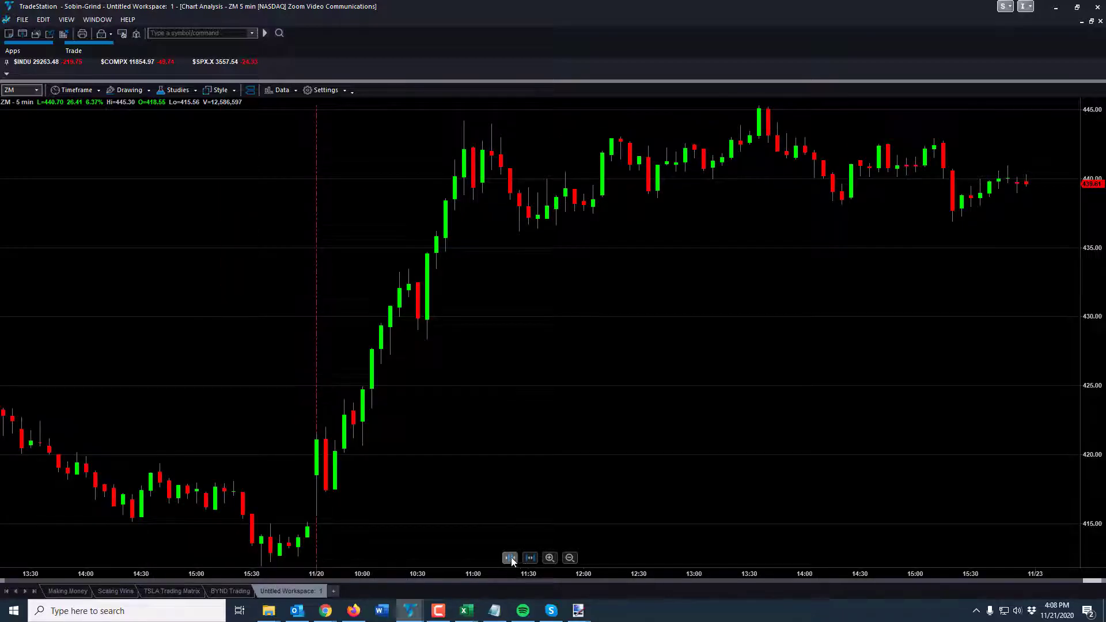
{"action": "left_click", "coordinate": [510, 557]}
{"action": "left_click", "coordinate": [511, 557]}
{"action": "left_click", "coordinate": [511, 558]}
{"action": "left_click", "coordinate": [510, 557]}
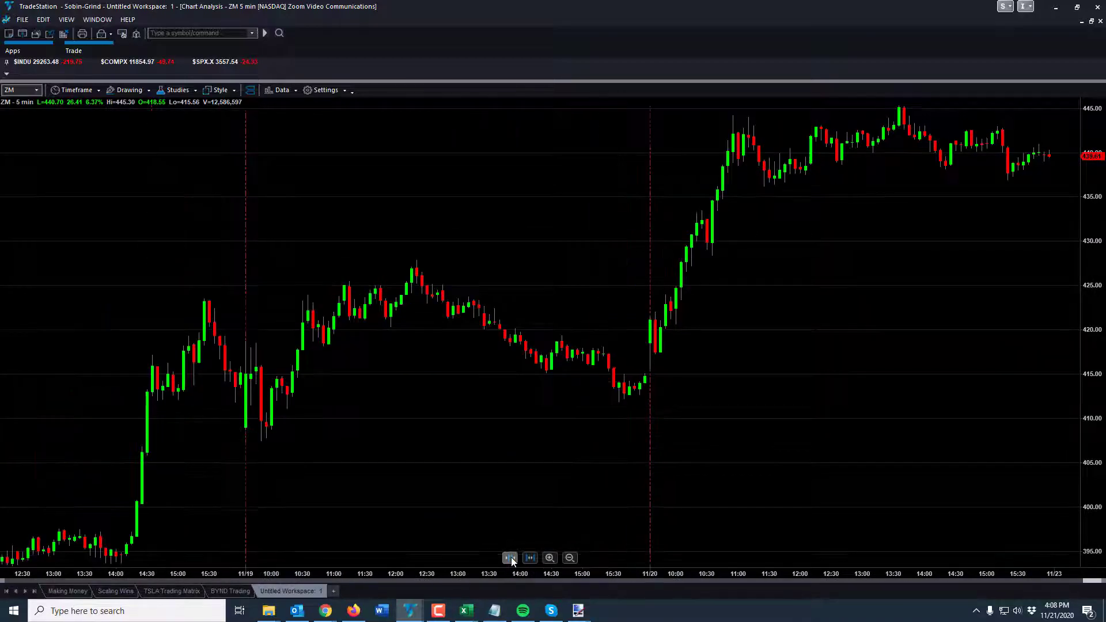
{"action": "left_click", "coordinate": [510, 558]}
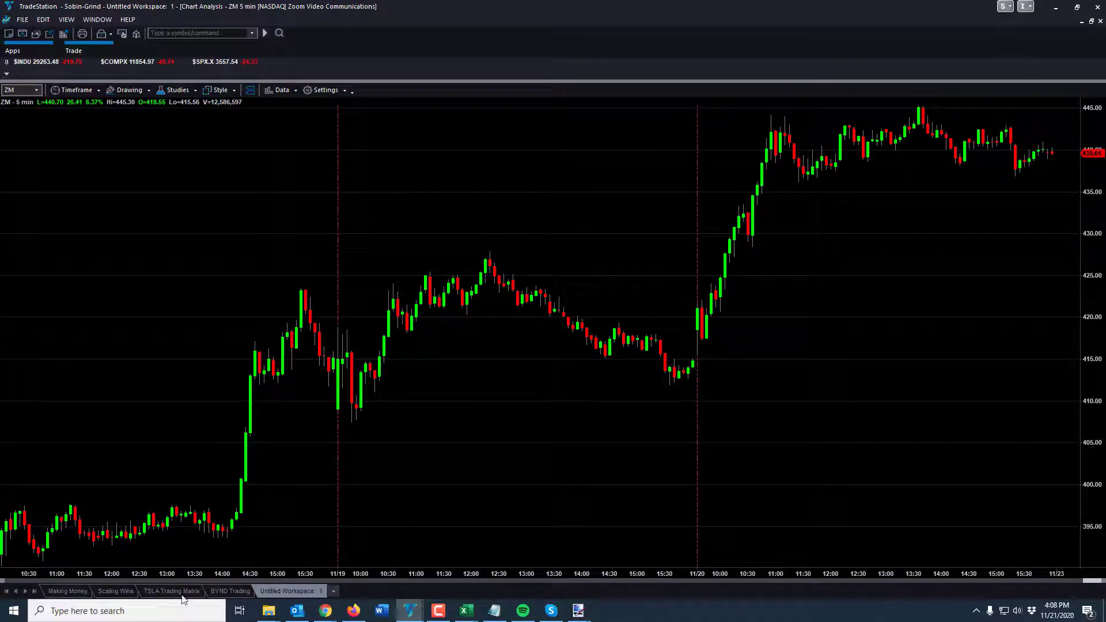
Step: Duplicate the ZM 5-minute chart window in the Making Money workspace and maximize the copy
{"action": "left_click", "coordinate": [53, 593]}
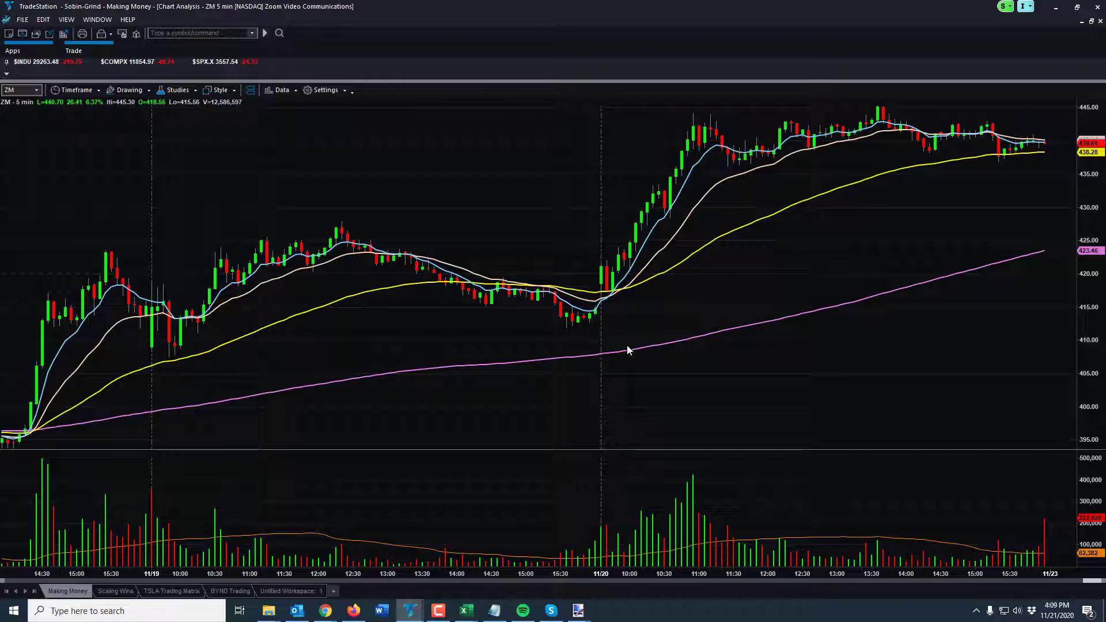
{"action": "right_click", "coordinate": [662, 303]}
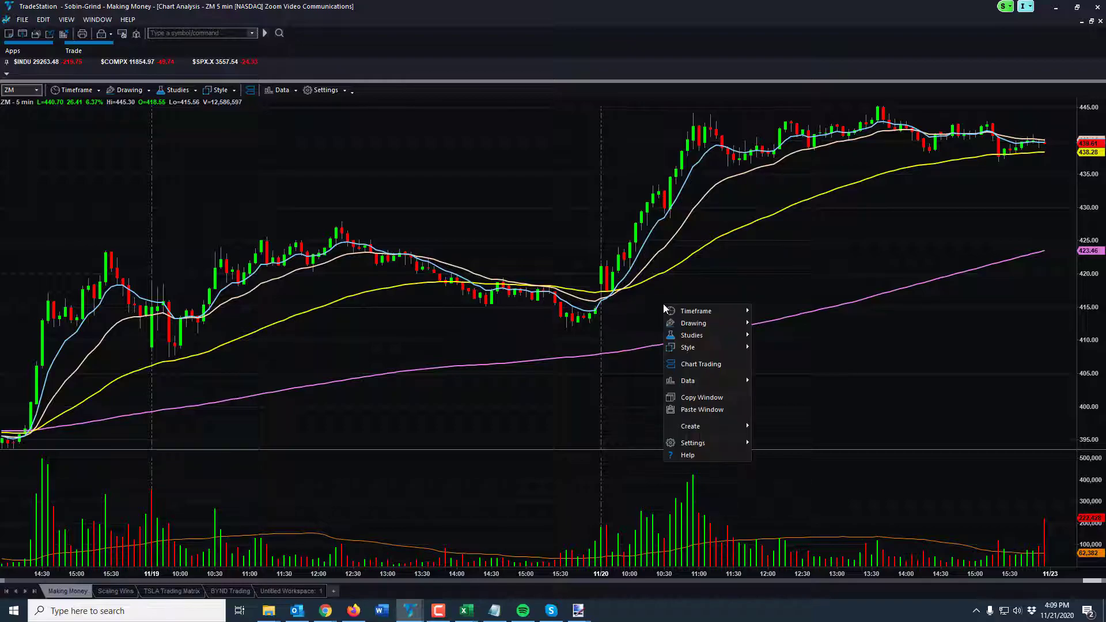
{"action": "left_click", "coordinate": [713, 398]}
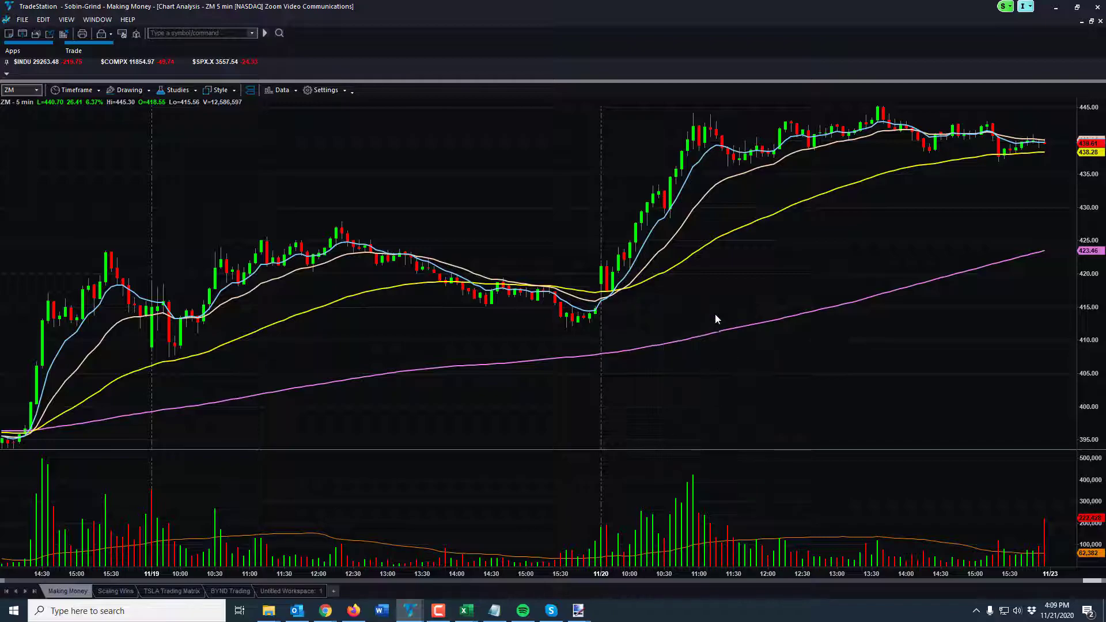
{"action": "right_click", "coordinate": [713, 293]}
{"action": "left_click", "coordinate": [730, 398]}
{"action": "left_click", "coordinate": [1092, 23]}
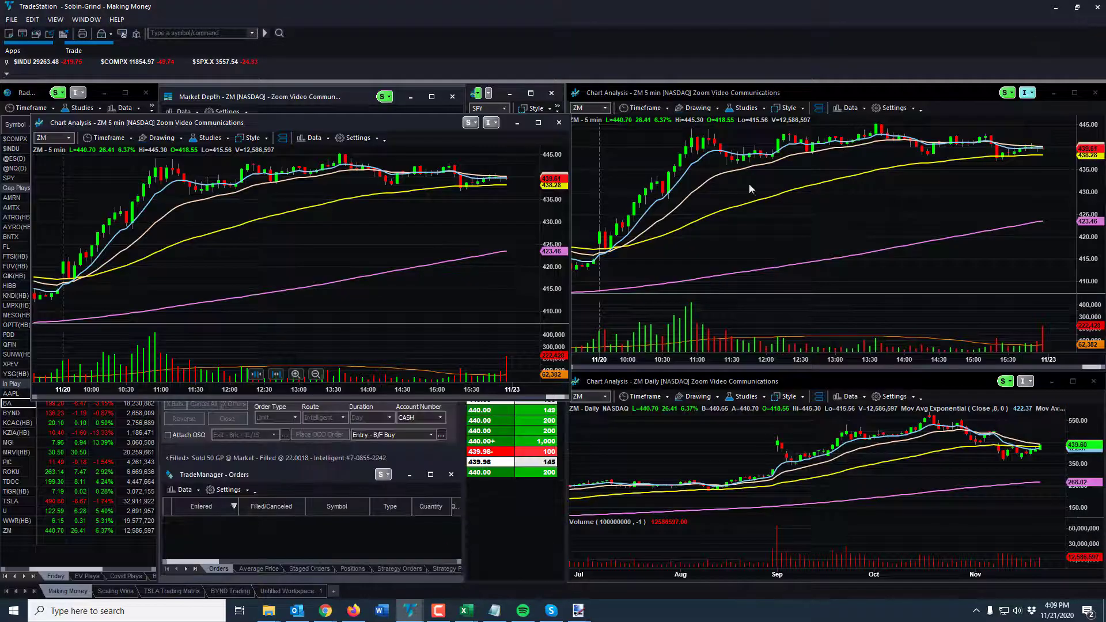
{"action": "left_click_drag", "start_coordinate": [397, 130], "coordinate": [578, 178]}
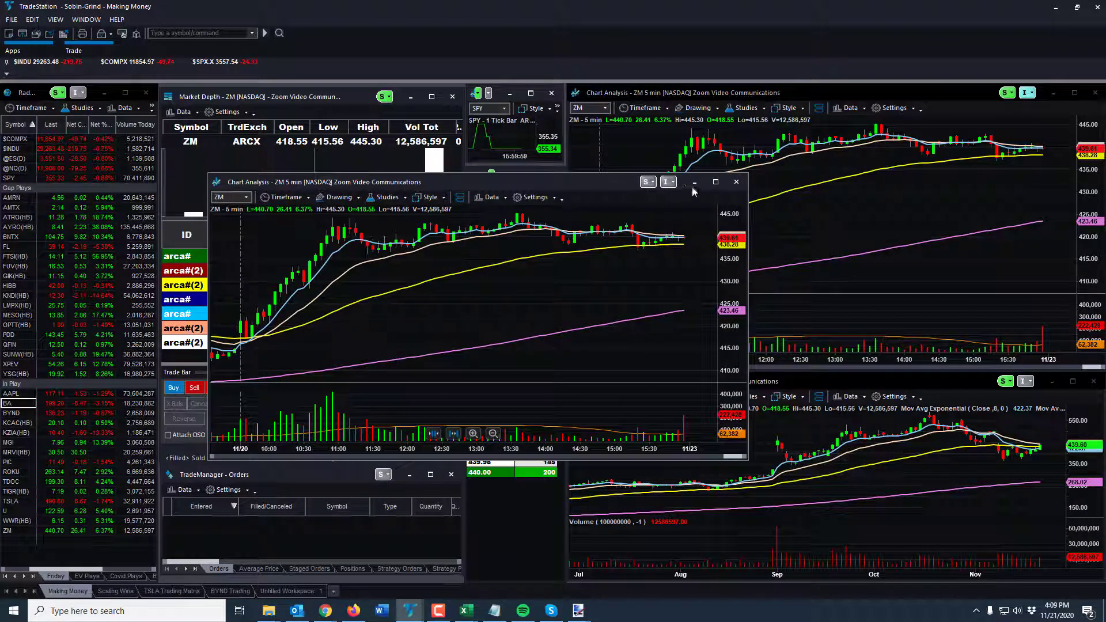
{"action": "left_click", "coordinate": [717, 183]}
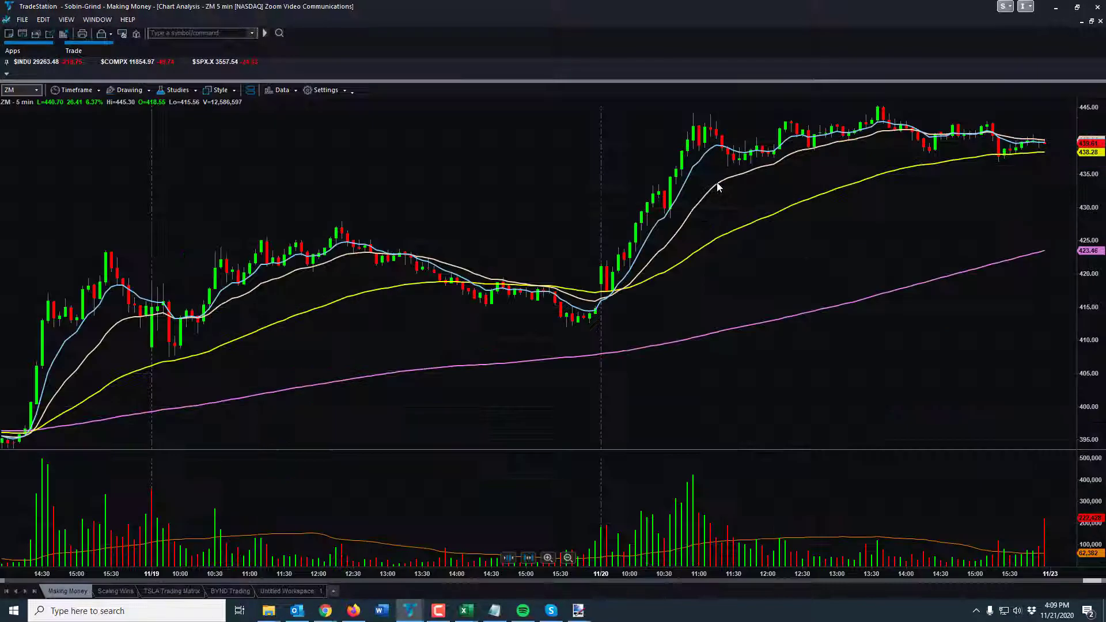
Step: Remove the four moving average lines from the duplicate ZM chart and discard it, returning to the tiled workspace layout
{"action": "left_click", "coordinate": [547, 361]}
{"action": "key", "text": "Delete"}
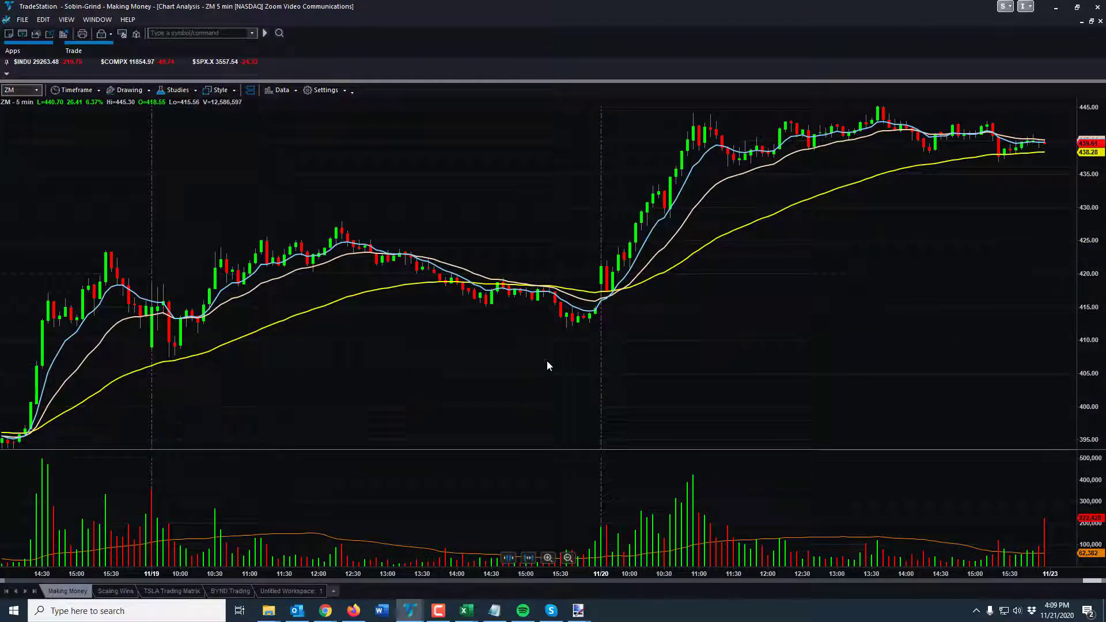
{"action": "left_click", "coordinate": [357, 294]}
{"action": "key", "text": "Delete"}
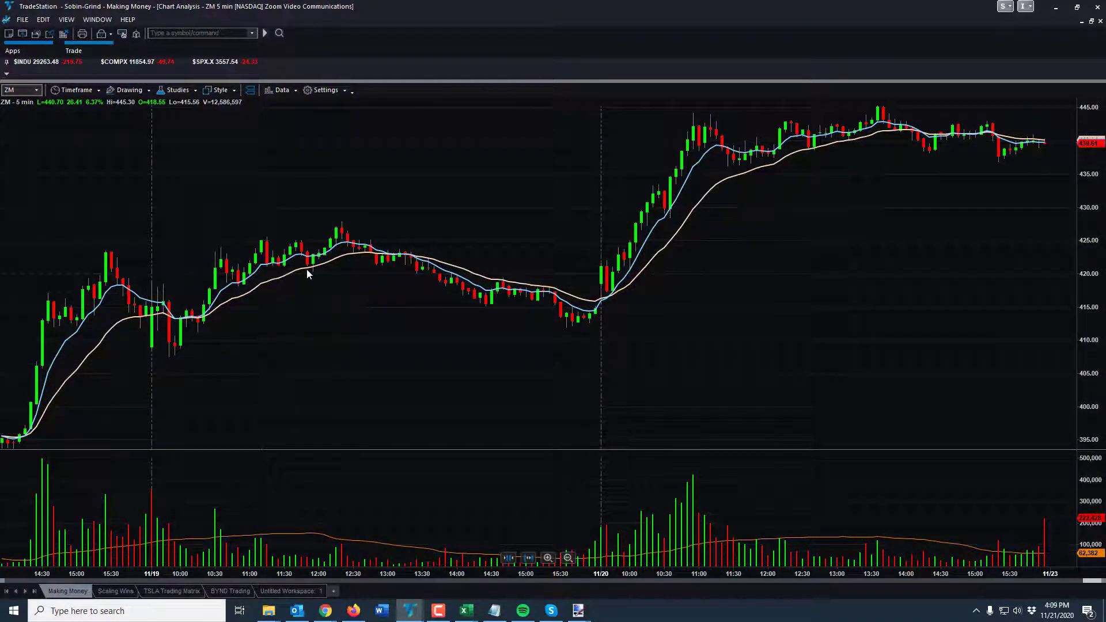
{"action": "left_click", "coordinate": [305, 269]}
{"action": "key", "text": "Delete"}
{"action": "left_click", "coordinate": [296, 257]}
{"action": "key", "text": "Delete"}
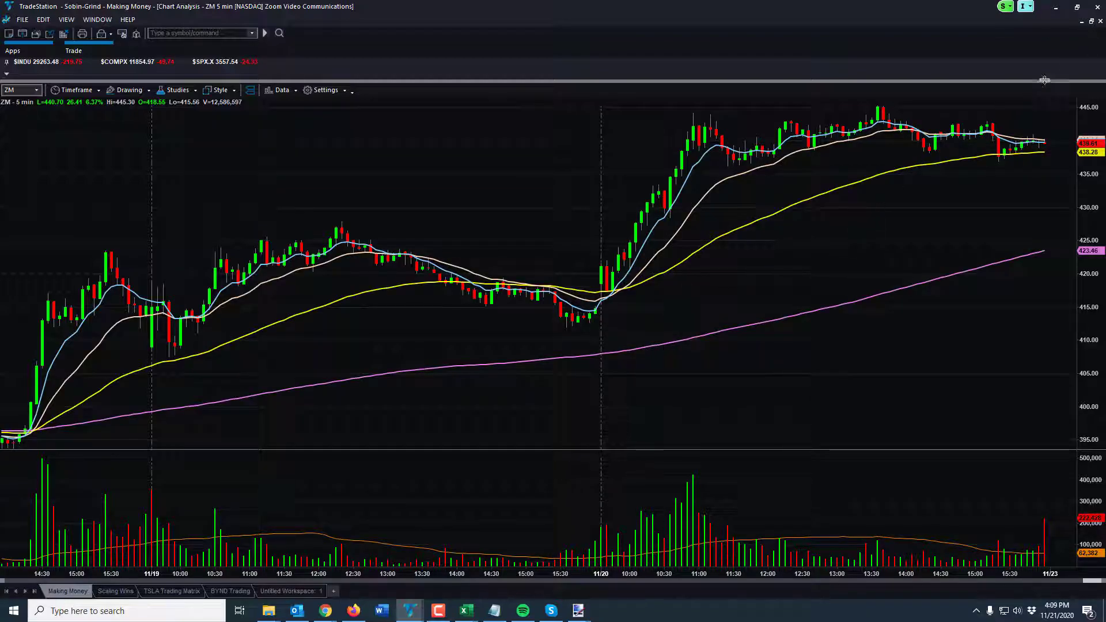
{"action": "left_click", "coordinate": [1091, 20]}
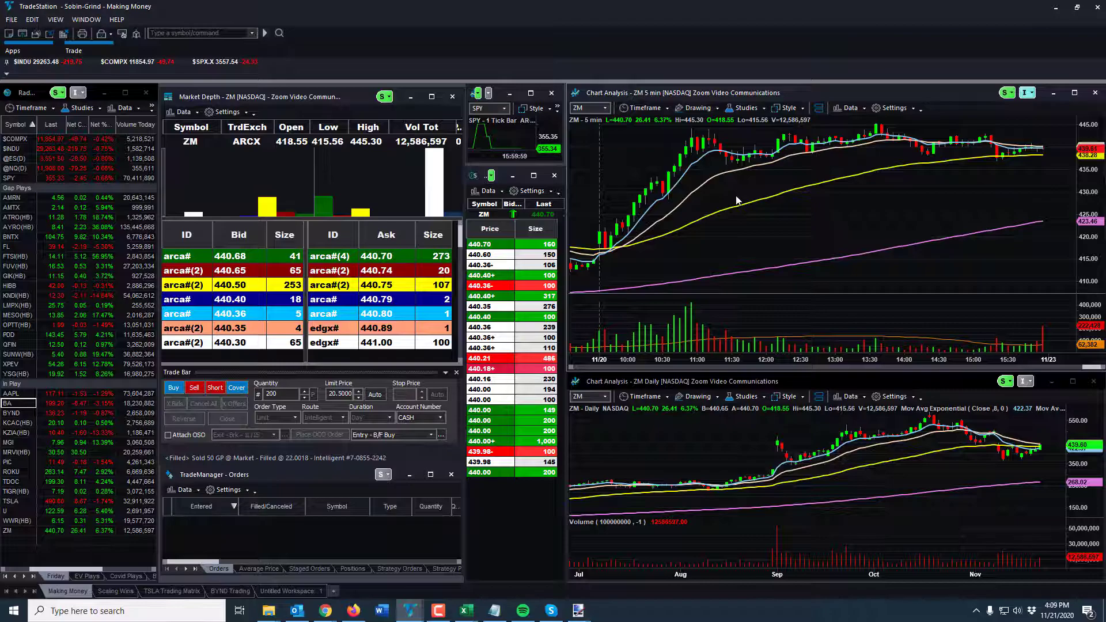
Step: Copy the ZM 5-minute chart window and paste it as another window in the same workspace
{"action": "right_click", "coordinate": [776, 229]}
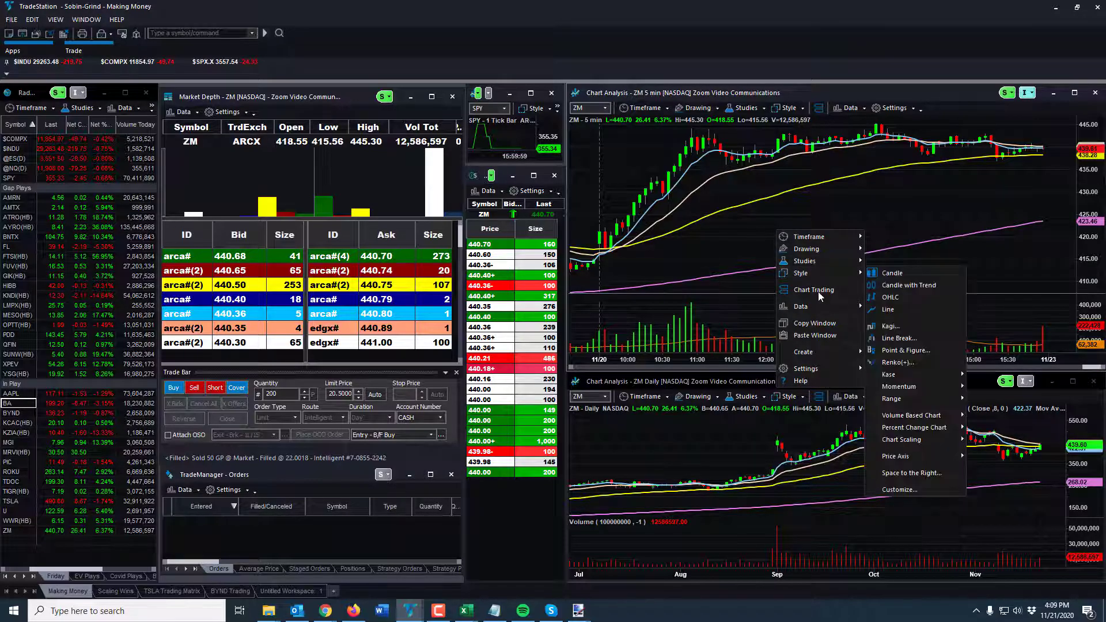
{"action": "left_click", "coordinate": [822, 325]}
{"action": "right_click", "coordinate": [764, 251]}
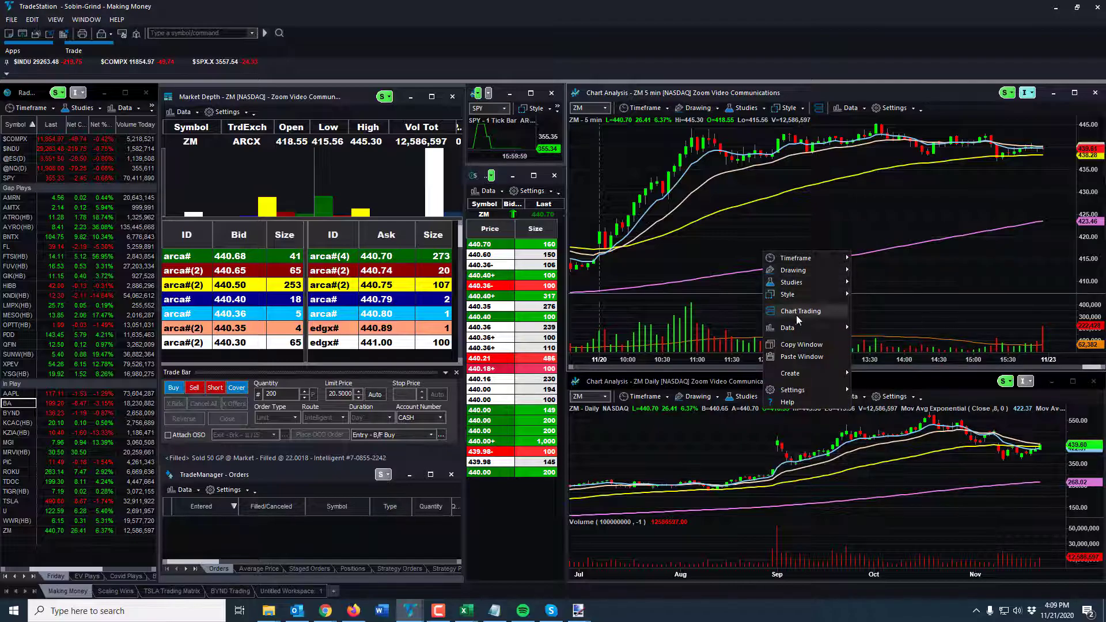
{"action": "left_click", "coordinate": [801, 358]}
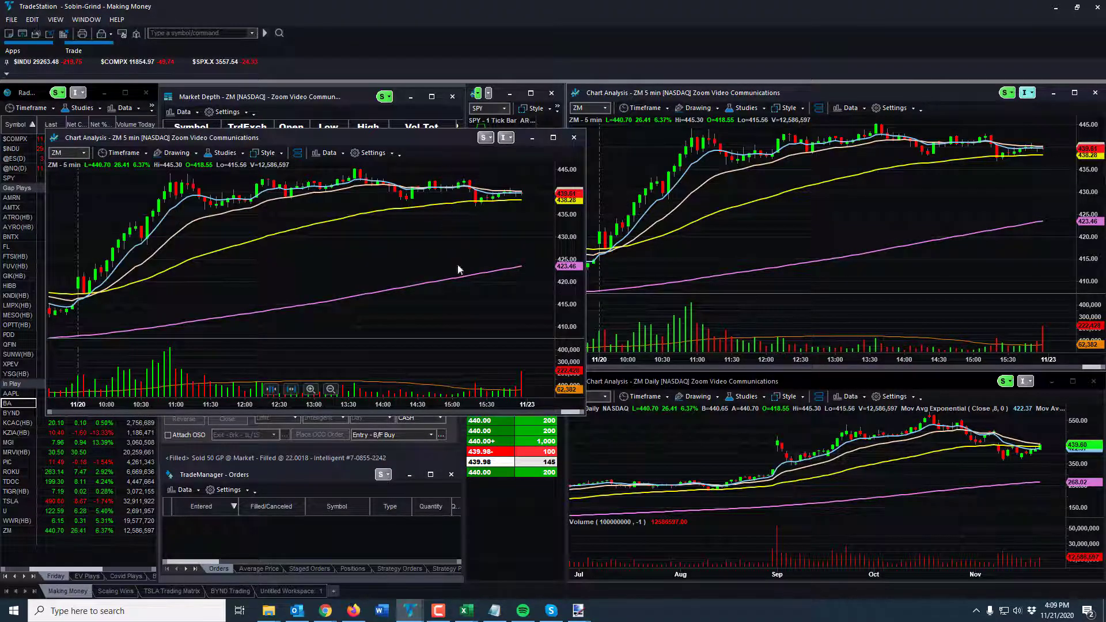
Step: Delete all four moving averages from the pasted ZM chart window and close that window
{"action": "left_click", "coordinate": [443, 280]}
{"action": "key", "text": "Delete"}
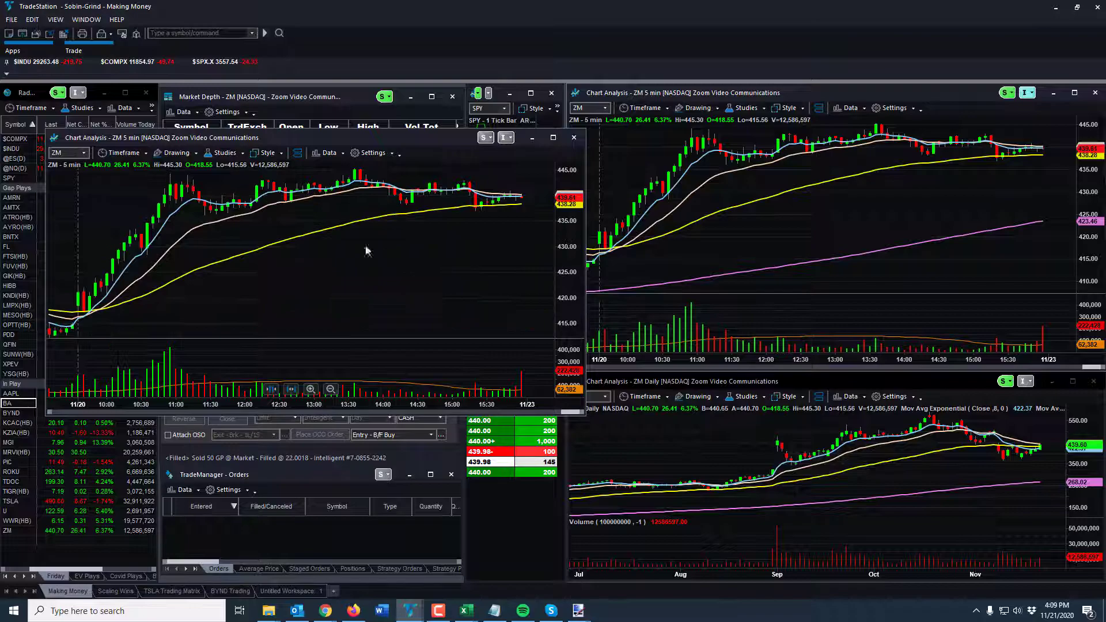
{"action": "left_click", "coordinate": [306, 234]}
{"action": "key", "text": "Delete"}
{"action": "left_click", "coordinate": [180, 242]}
{"action": "key", "text": "Delete"}
{"action": "left_click", "coordinate": [163, 229]}
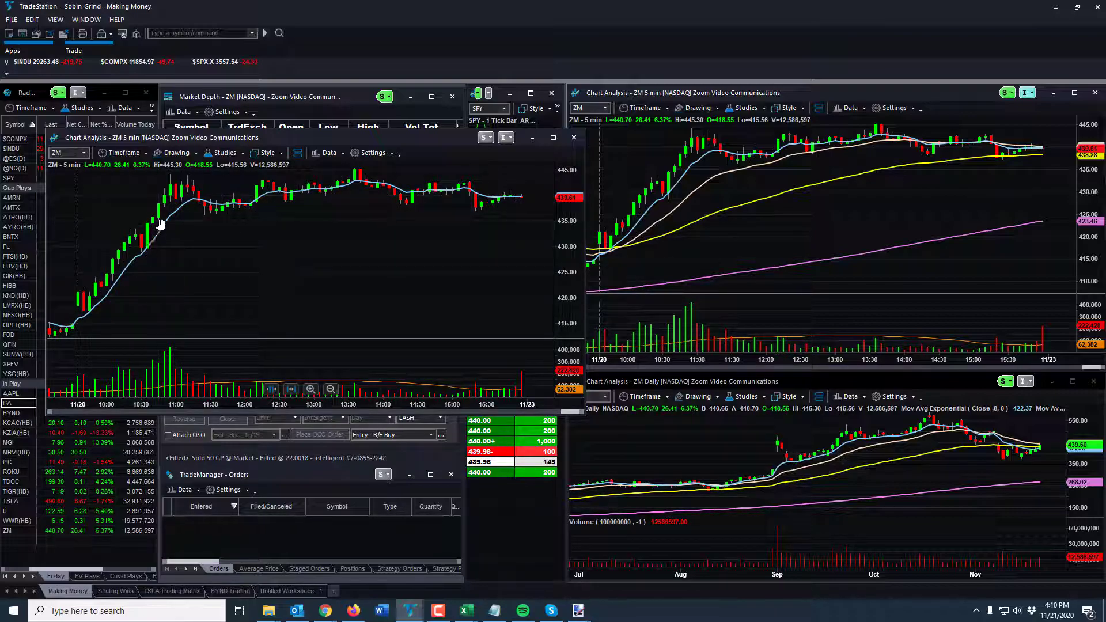
{"action": "key", "text": "Delete"}
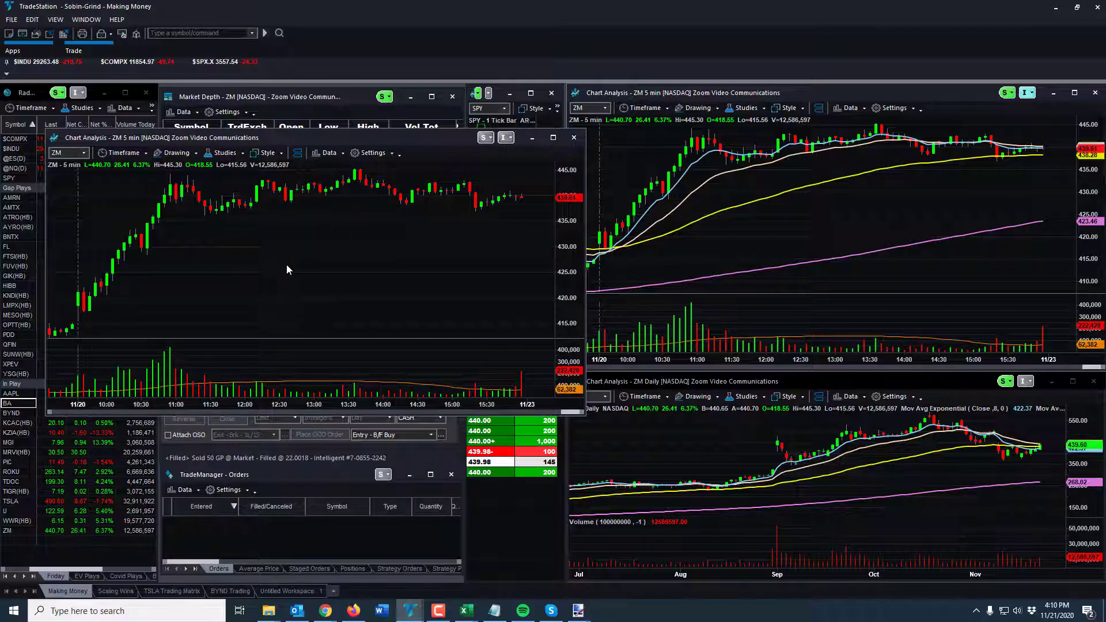
{"action": "left_click", "coordinate": [574, 138]}
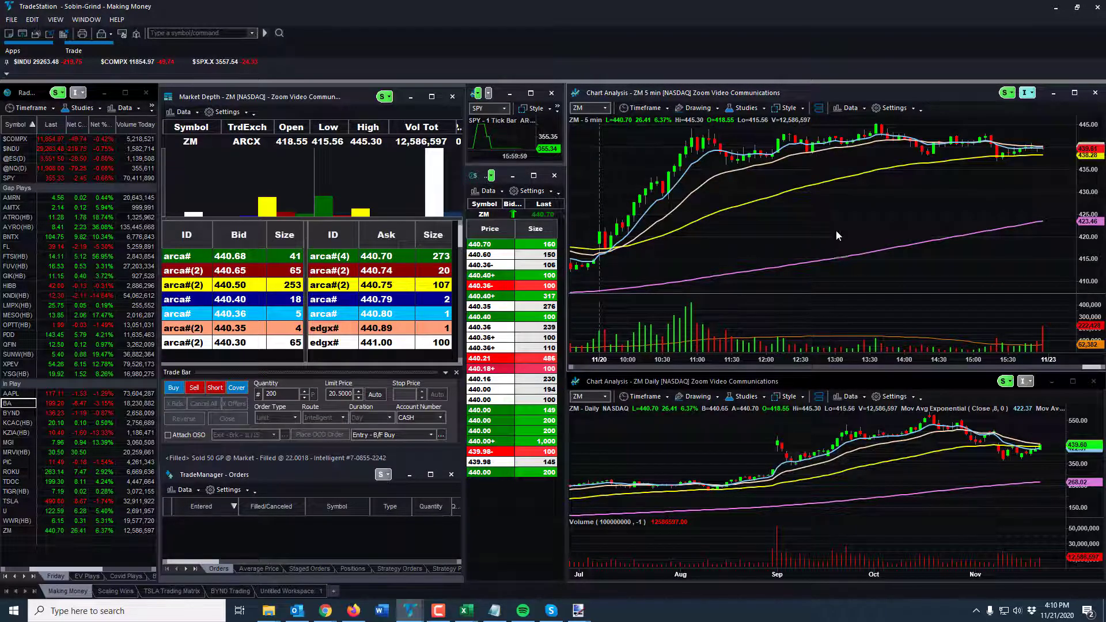